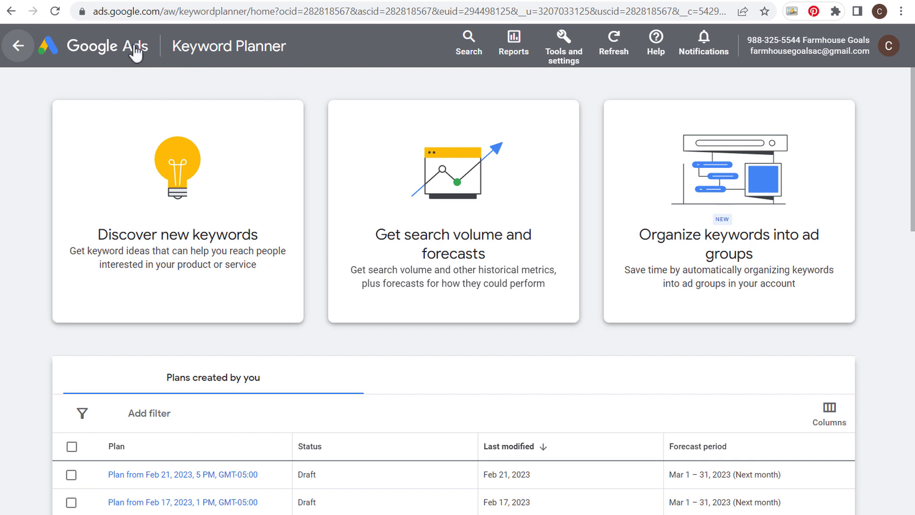
# Open Discover new keywords in the Google Ads Keyword Planner and view its option for starting with a website
pyautogui.click(61, 2)
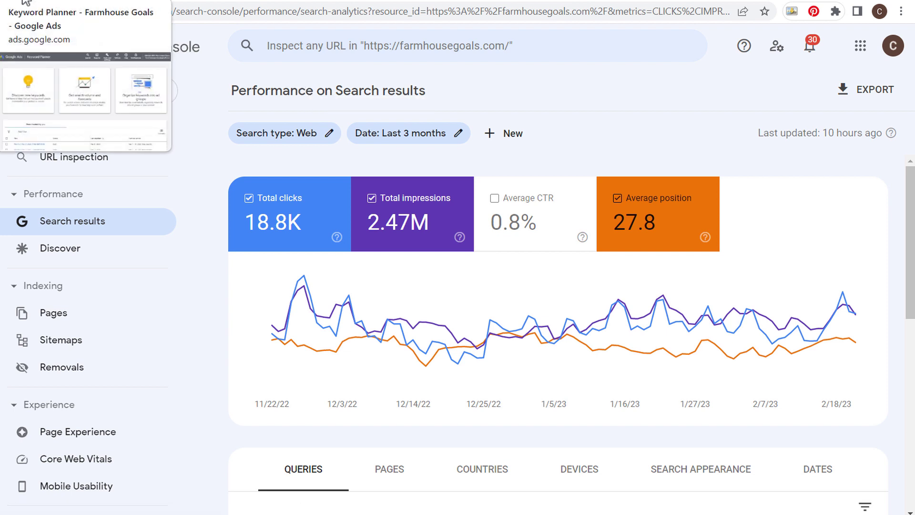
pyautogui.click(24, 1)
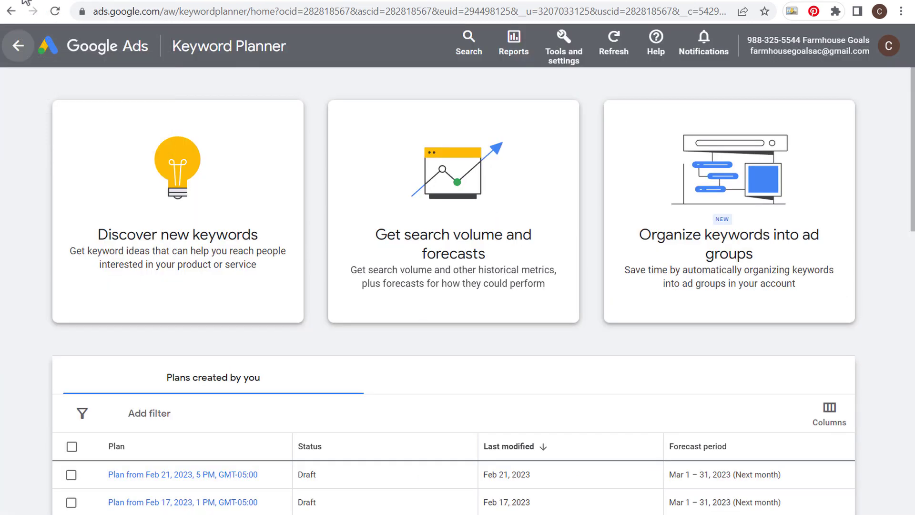
pyautogui.click(214, 217)
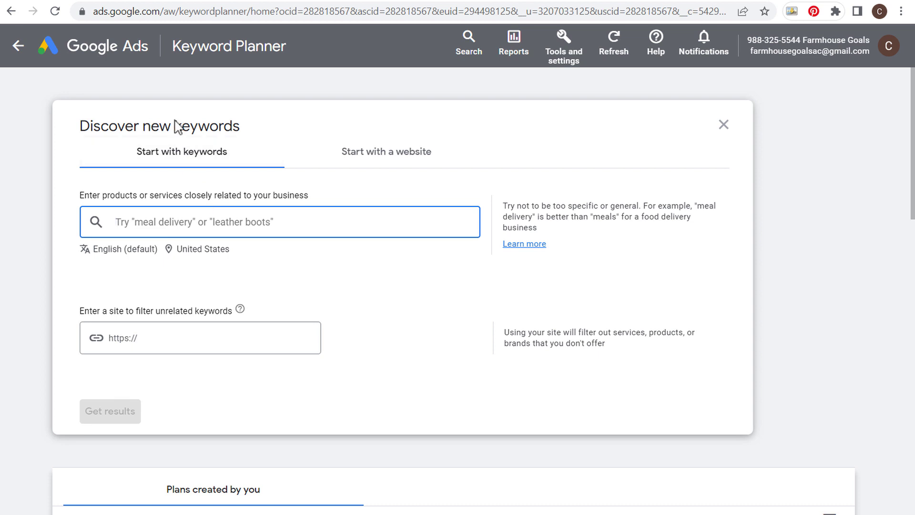
pyautogui.click(388, 165)
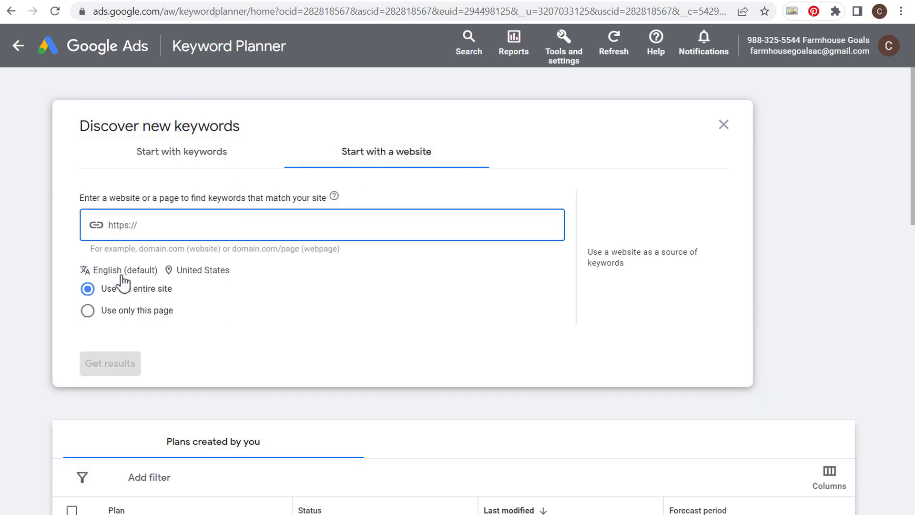
# Start from keywords instead and get keyword ideas for "laptops" in English for the United States
pyautogui.click(221, 151)
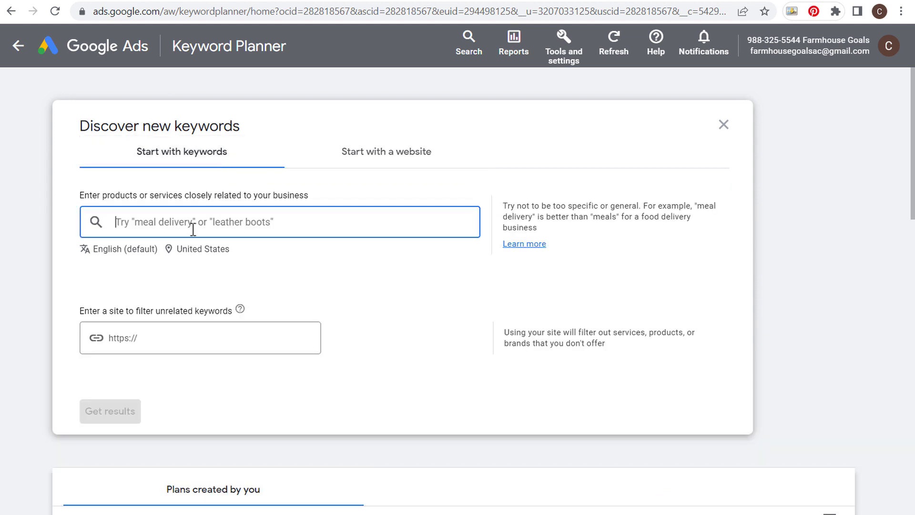
pyautogui.write('lapto')
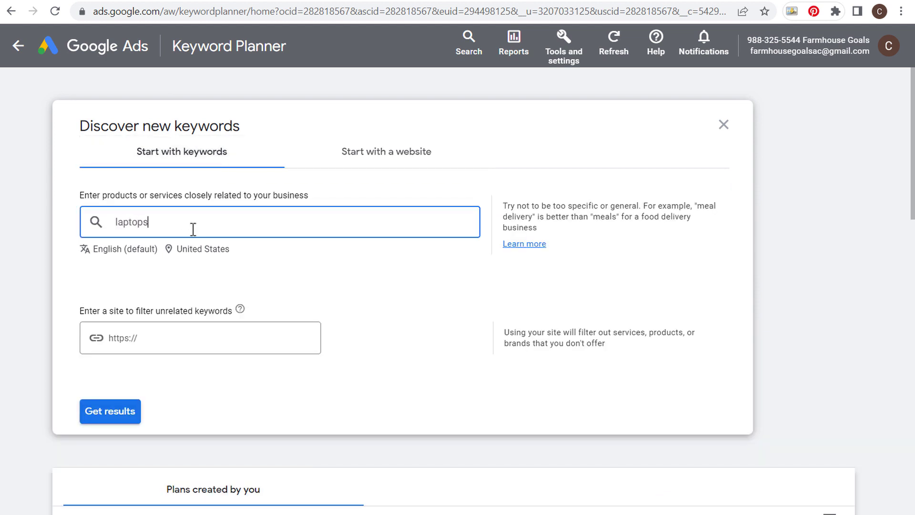
pyautogui.write('ps')
pyautogui.press('Return')
pyautogui.click(114, 412)
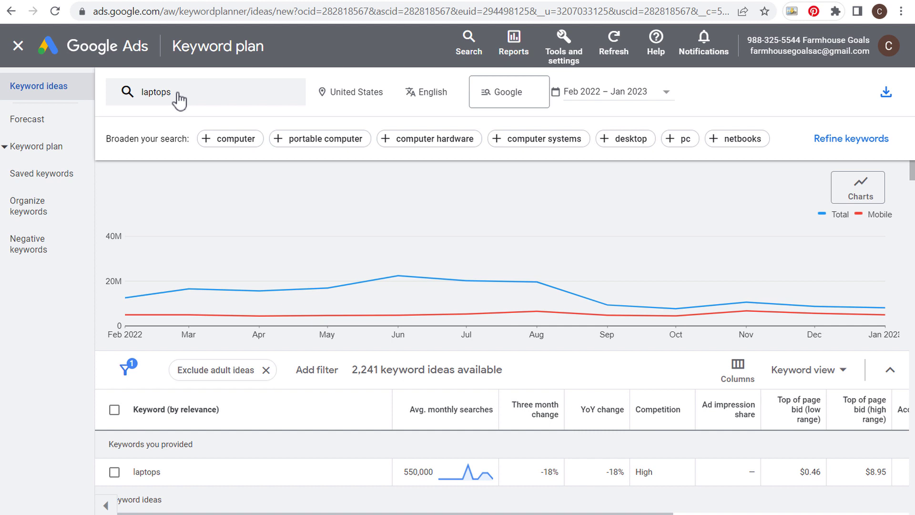
# Examine the keyword ideas for laptops and read the explanations of the low and high top of page bid columns
pyautogui.scroll(-2, 409, 347)
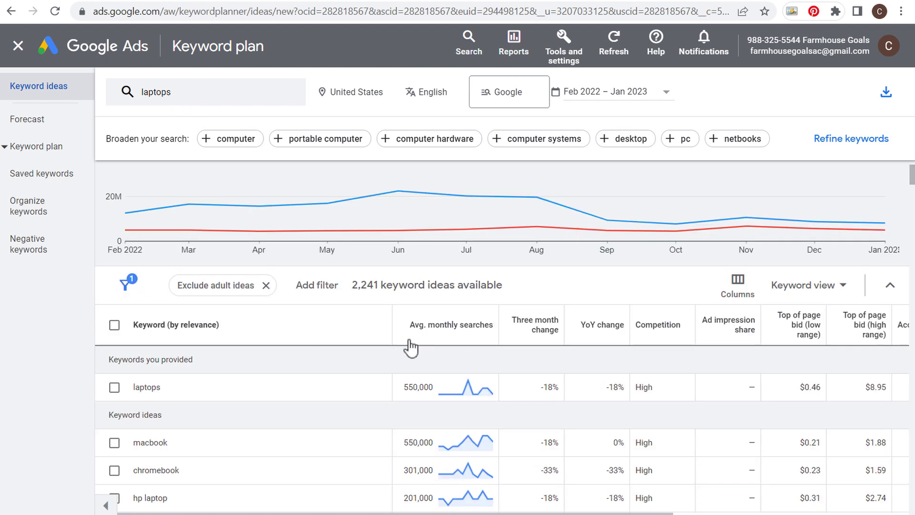
pyautogui.scroll(-2, 419, 290)
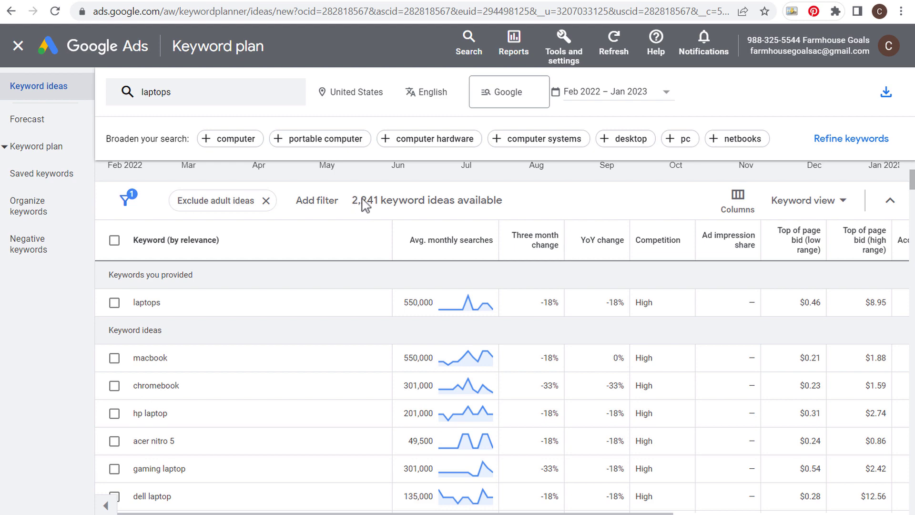
pyautogui.scroll(-5, 363, 323)
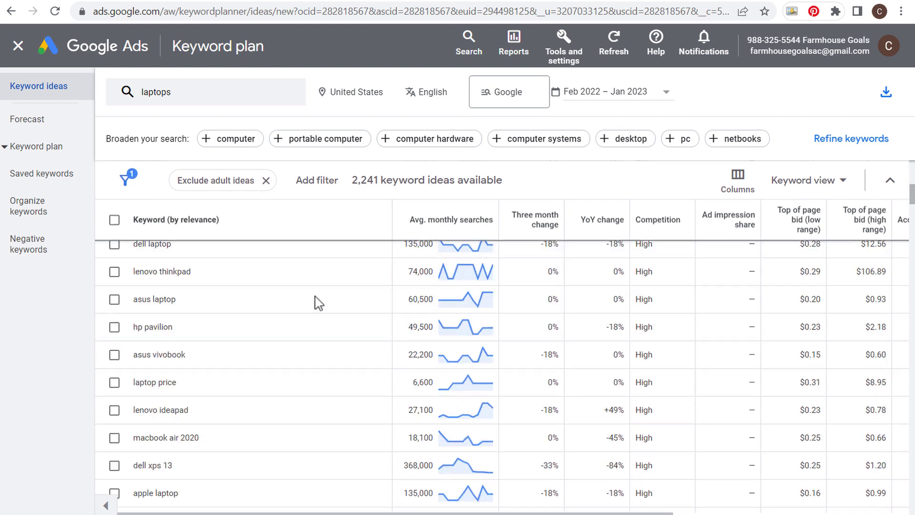
pyautogui.scroll(-2, 224, 336)
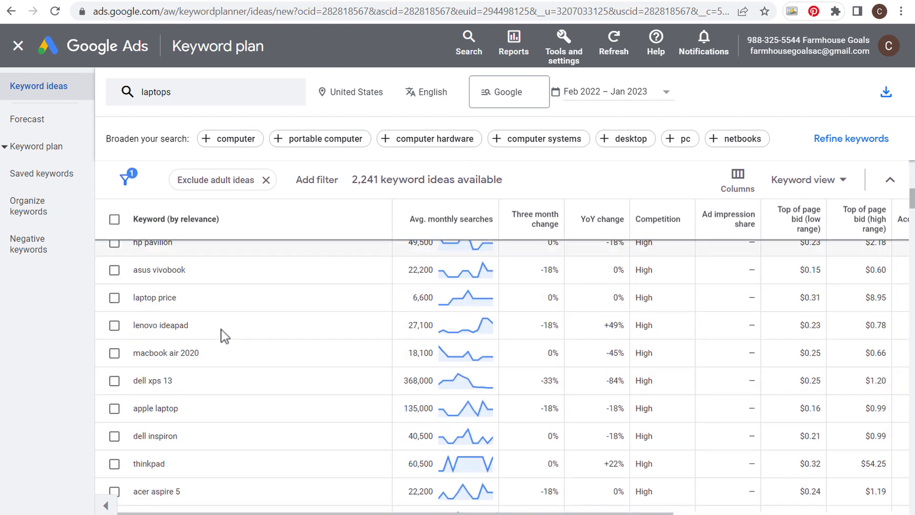
pyautogui.scroll(-2, 224, 336)
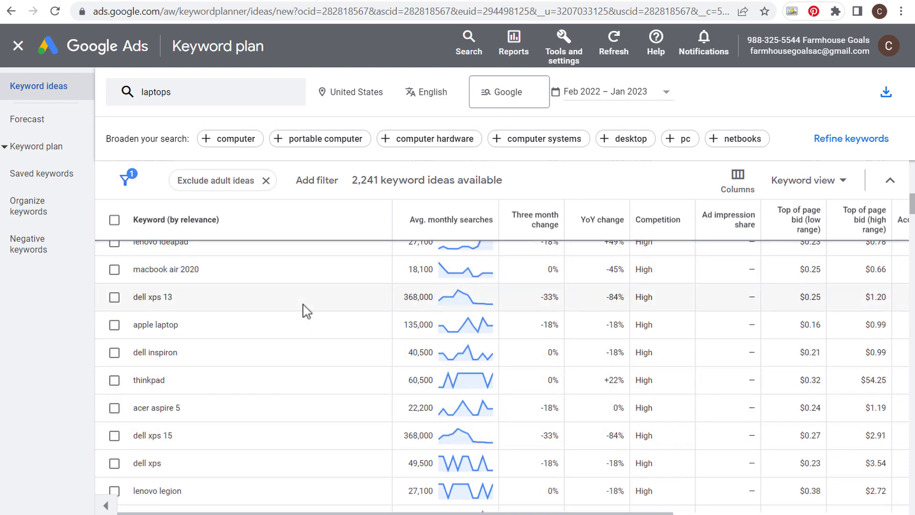
pyautogui.moveTo(798, 224)
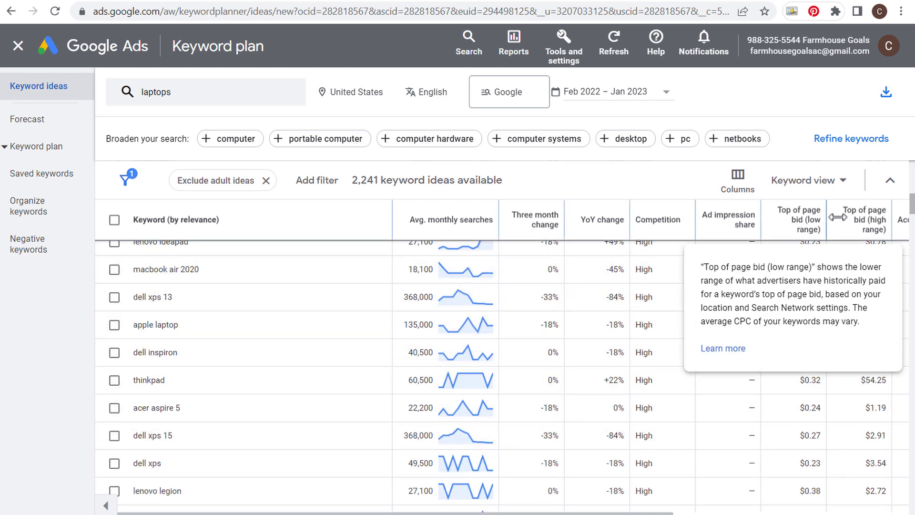
pyautogui.moveTo(867, 222)
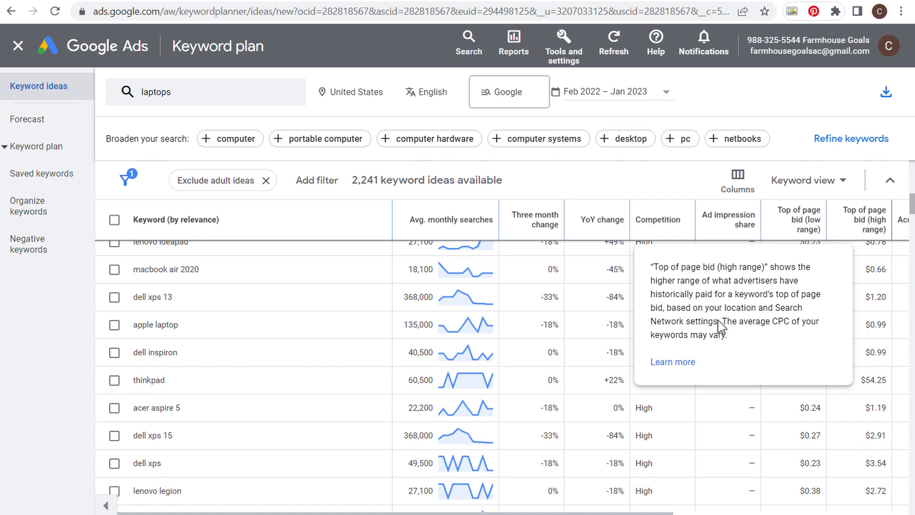
pyautogui.moveTo(554, 235)
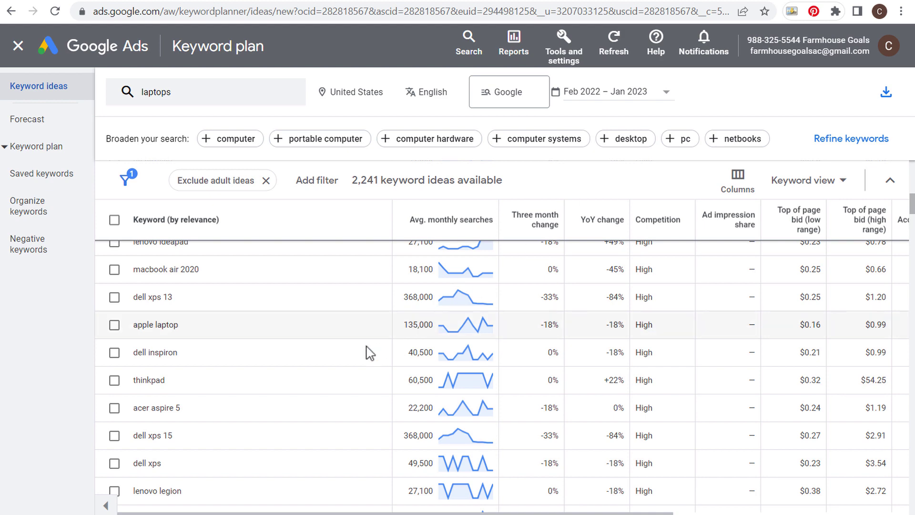
pyautogui.scroll(-4, 358, 350)
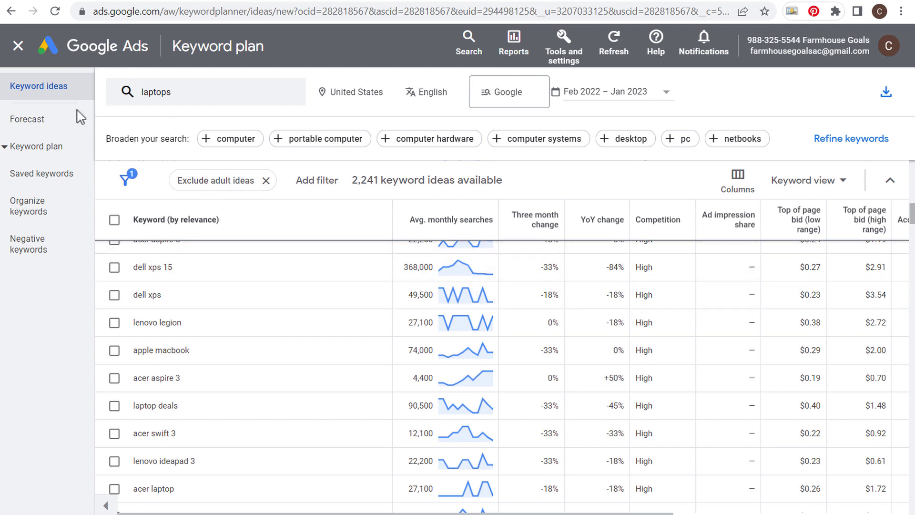
# Switch to Google Search Console and sort the site's top search queries by impressions
pyautogui.click(49, 1)
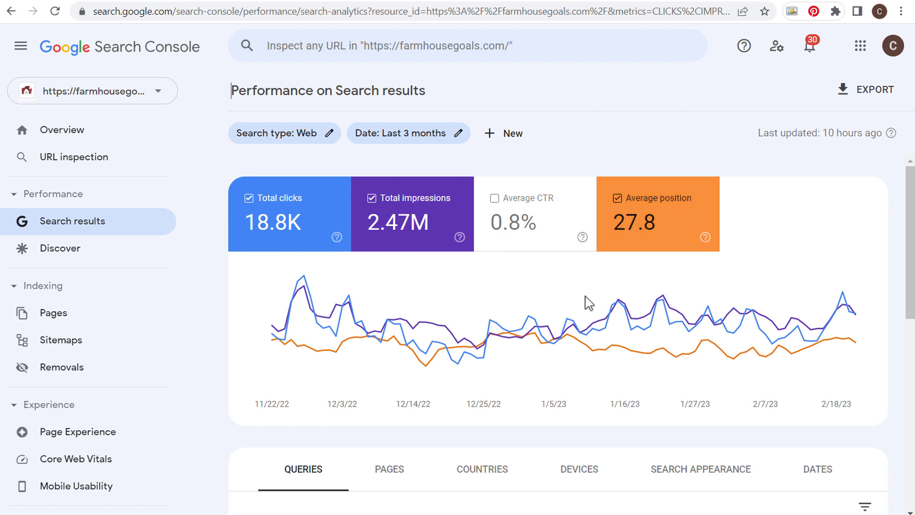
pyautogui.scroll(-5, 527, 363)
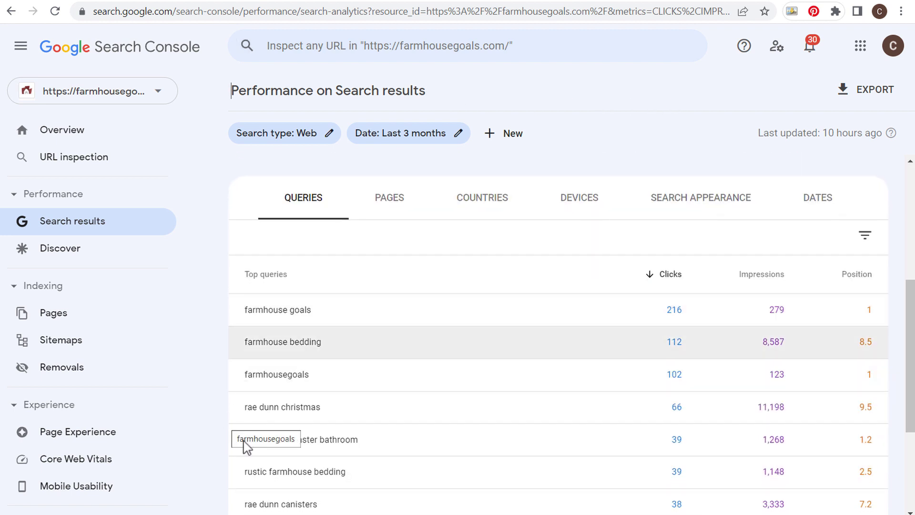
pyautogui.scroll(-2, 445, 303)
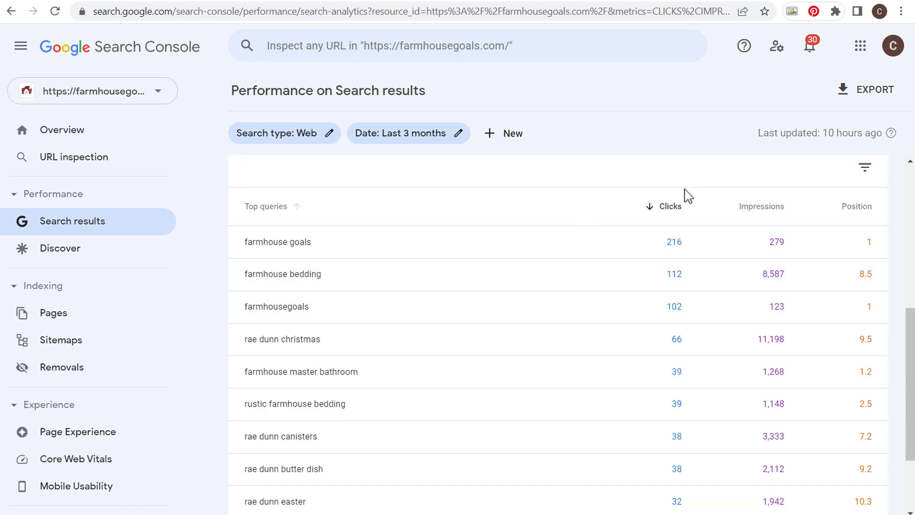
pyautogui.scroll(-2, 651, 412)
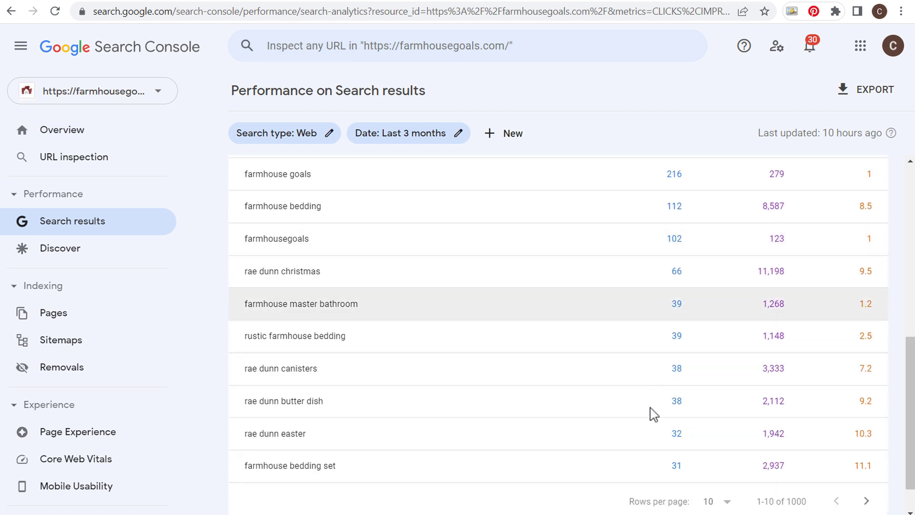
pyautogui.scroll(2, 676, 306)
pyautogui.click(764, 207)
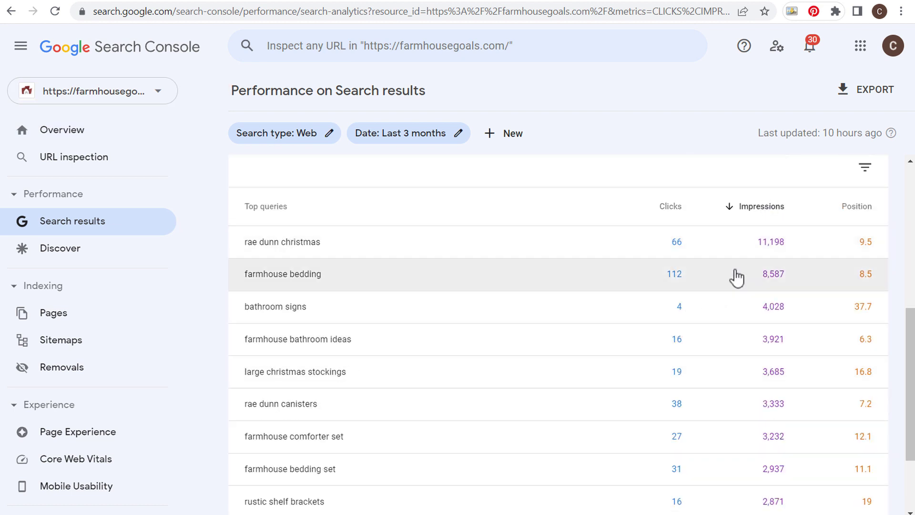
pyautogui.scroll(-2, 731, 298)
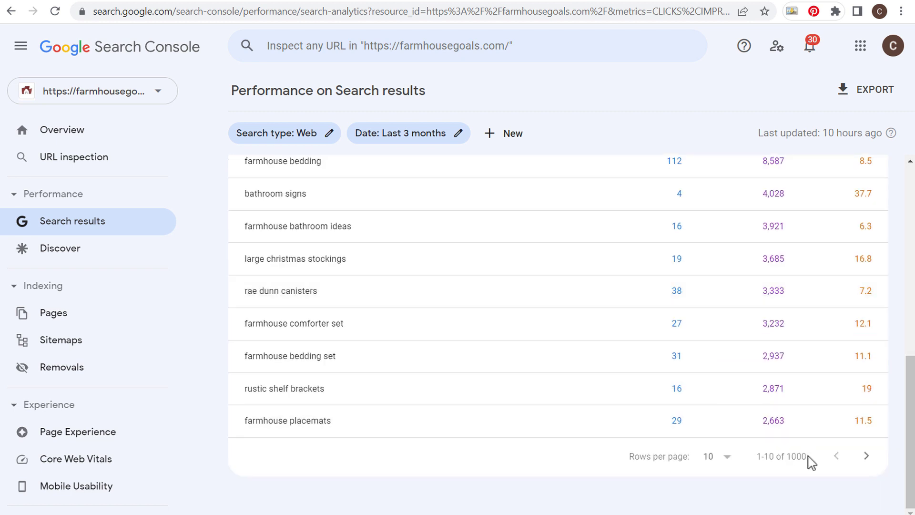
pyautogui.moveTo(800, 456); pyautogui.dragTo(762, 457)
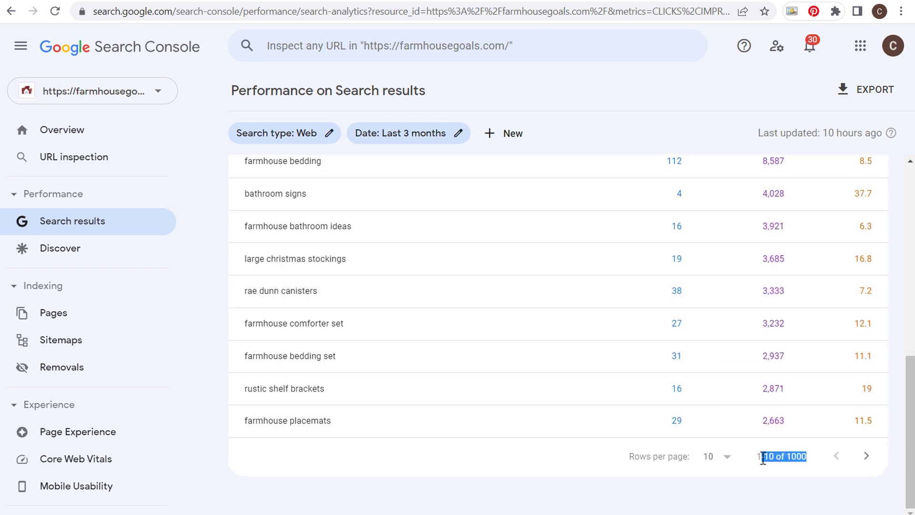
pyautogui.click(782, 457)
# Show the site's top pages in the performance report, sorted by impressions
pyautogui.scroll(3, 772, 286)
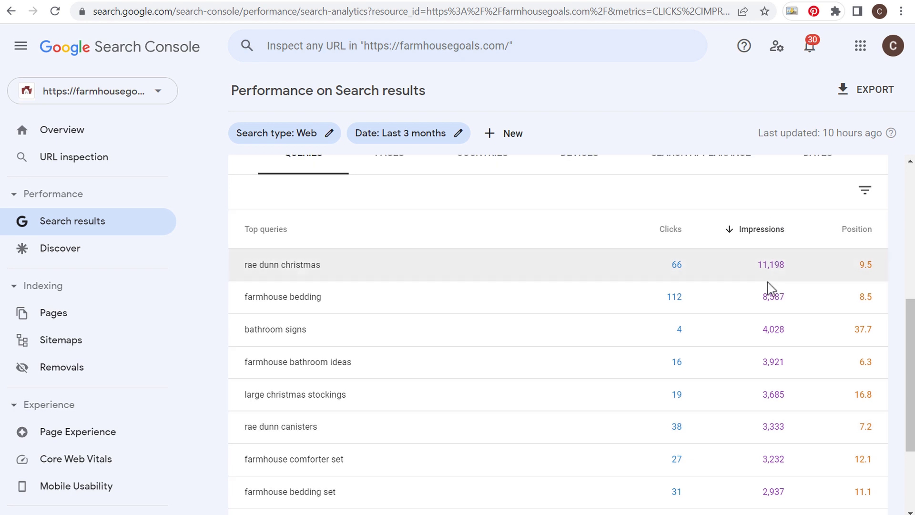
pyautogui.scroll(1, 509, 267)
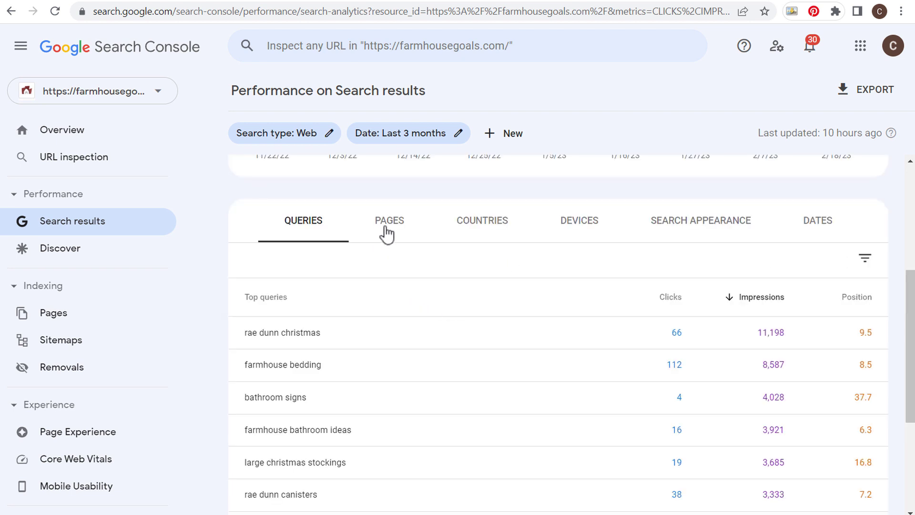
pyautogui.click(399, 230)
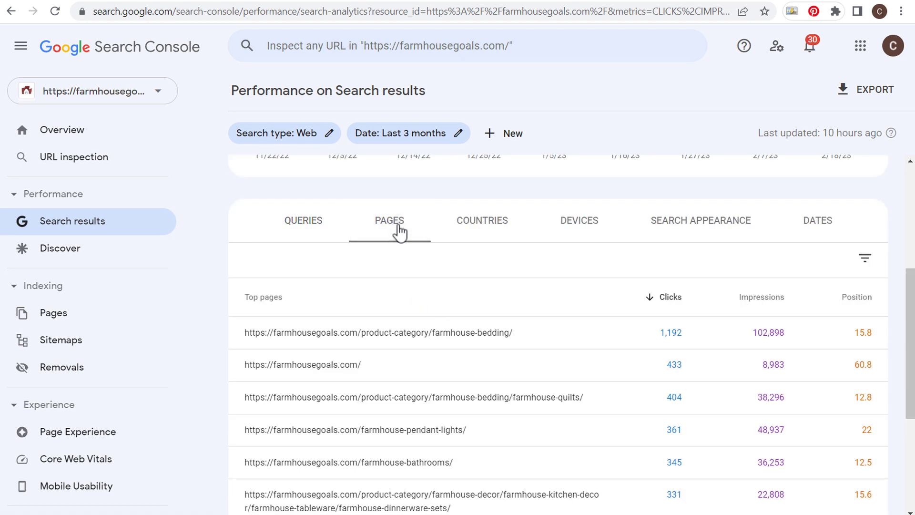
pyautogui.click(747, 300)
pyautogui.scroll(-1, 592, 296)
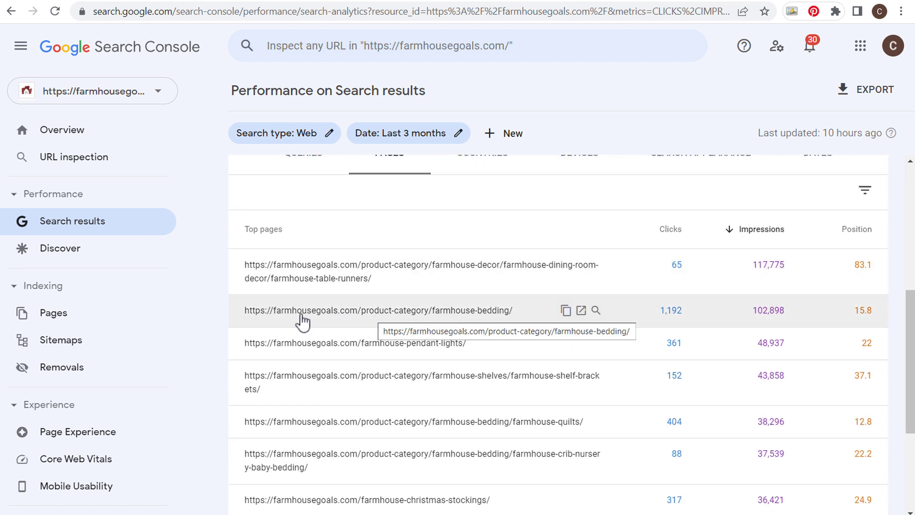
# Filter the performance report to the product-category/farmhouse-bedding page and list its queries sorted by impressions
pyautogui.click(468, 312)
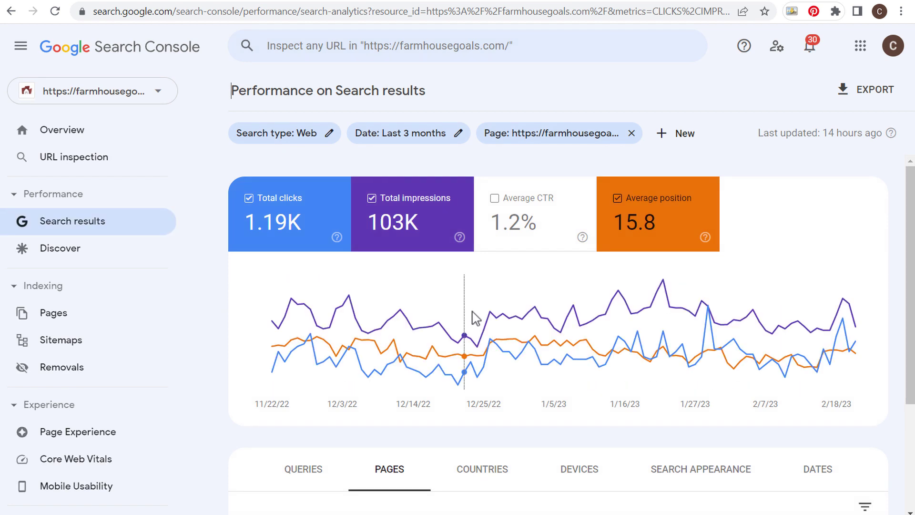
pyautogui.scroll(-3, 496, 343)
pyautogui.click(312, 317)
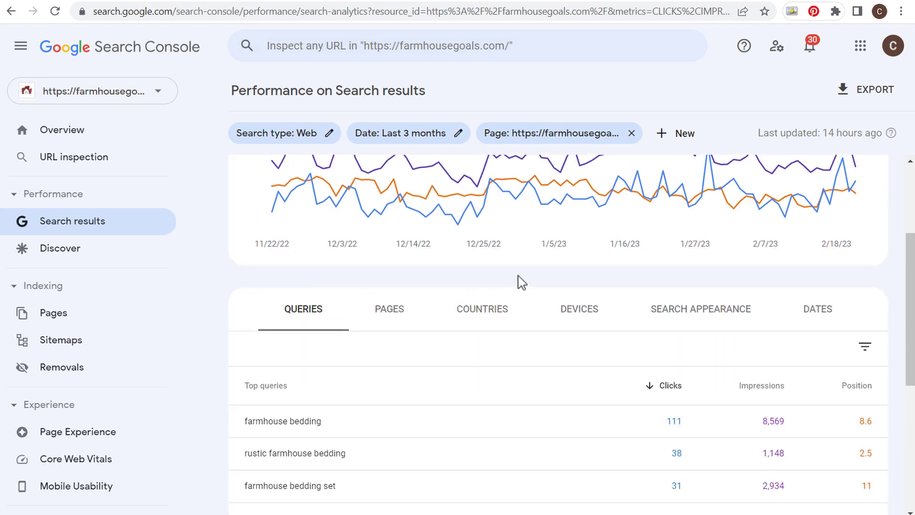
pyautogui.scroll(-1, 514, 368)
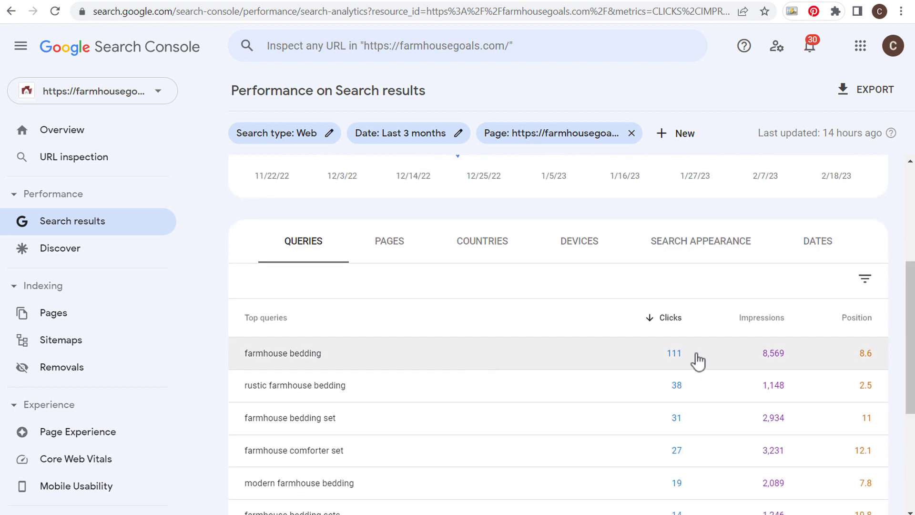
pyautogui.click(752, 318)
pyautogui.scroll(-4, 515, 354)
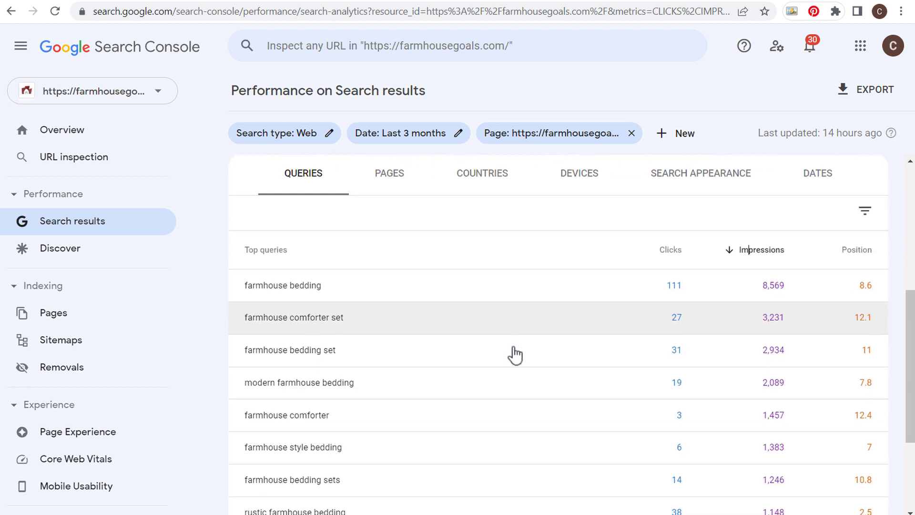
pyautogui.scroll(-1, 518, 351)
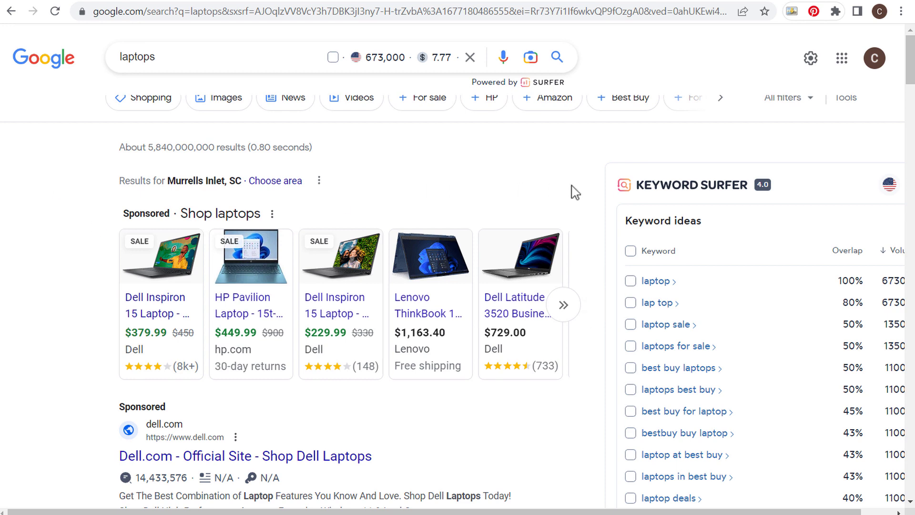
# Examine the Keyword Surfer ideas beside the Google results for "laptops", including the overlap and full search volume columns
pyautogui.moveTo(910, 50); pyautogui.dragTo(911, 64)
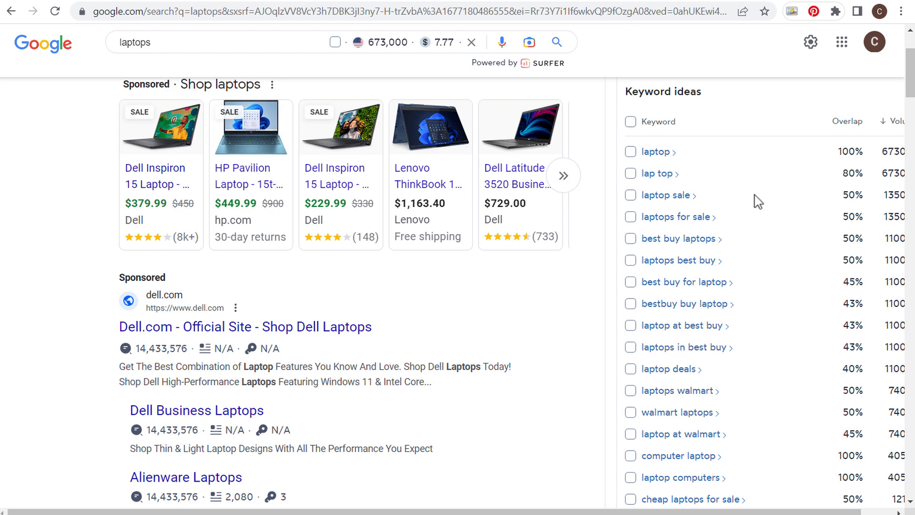
pyautogui.scroll(1, 753, 179)
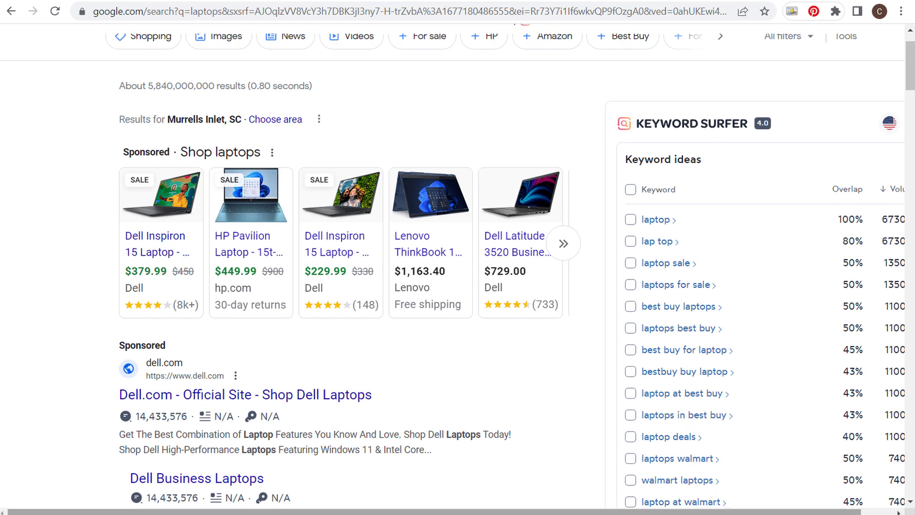
pyautogui.moveTo(728, 511); pyautogui.dragTo(763, 511)
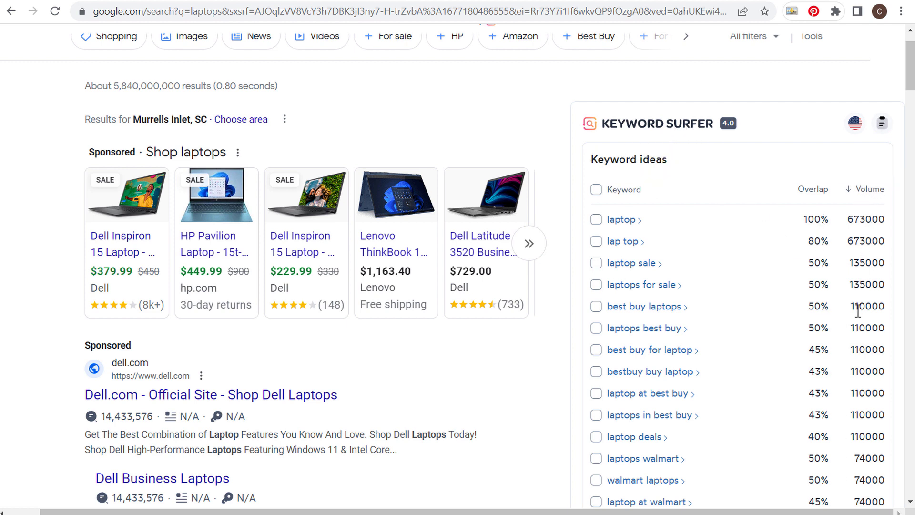
# Examine the rest of the "laptops" keyword ideas, the related, also-searched-for and long-tail keyword lists, and the search term's cost per click
pyautogui.scroll(-6, 866, 215)
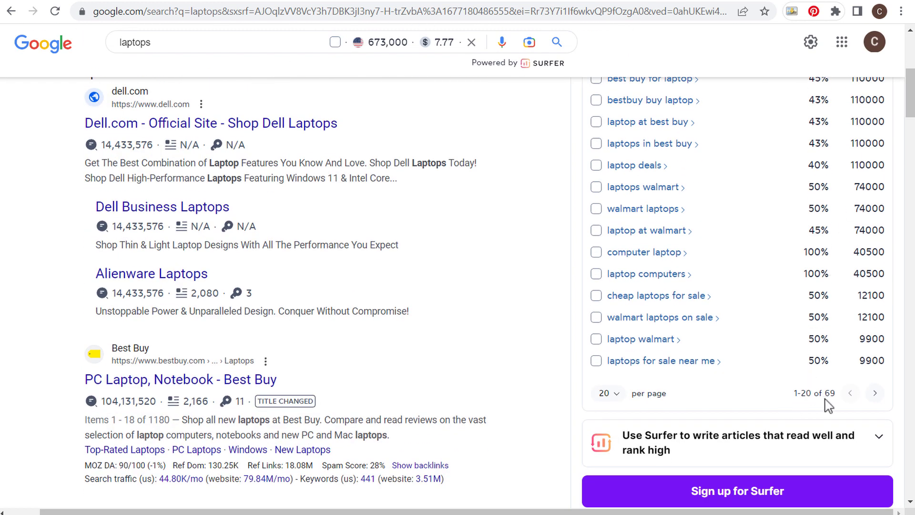
pyautogui.moveTo(835, 391); pyautogui.dragTo(791, 392)
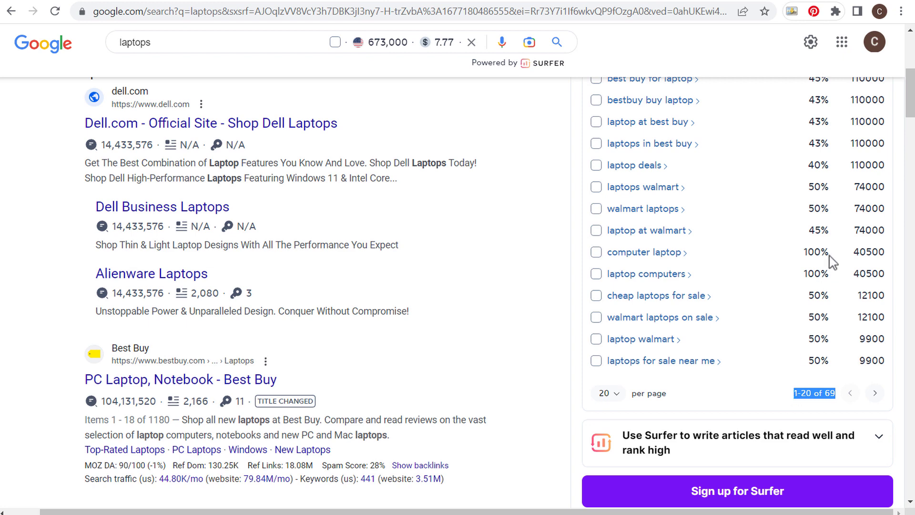
pyautogui.scroll(-8, 831, 261)
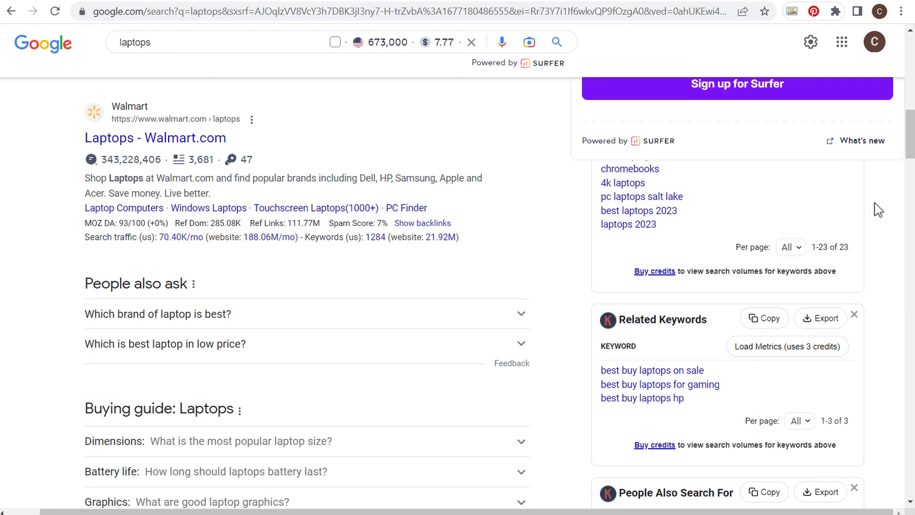
pyautogui.scroll(-3, 717, 200)
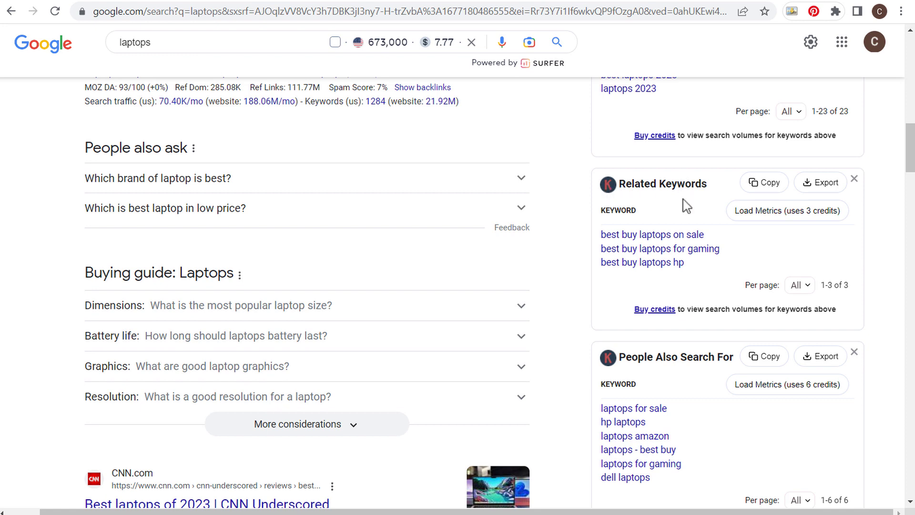
pyautogui.scroll(-3, 647, 247)
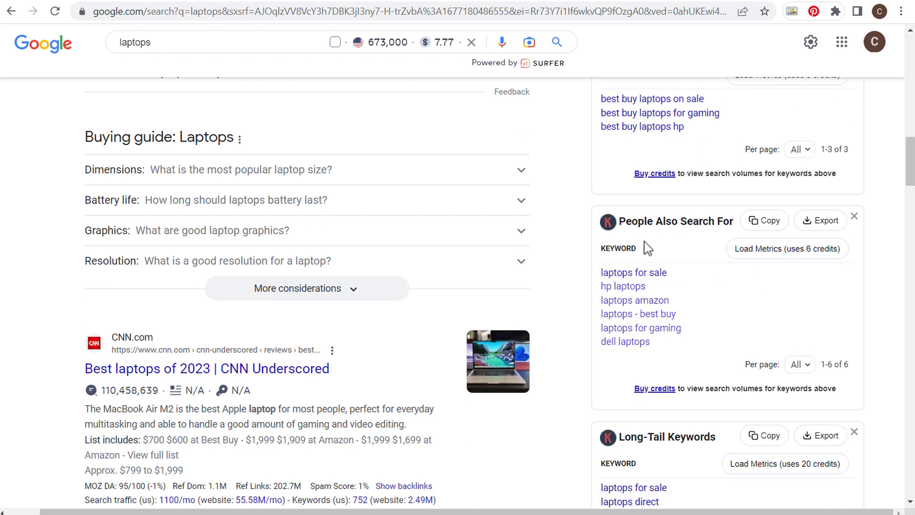
pyautogui.scroll(-6, 734, 267)
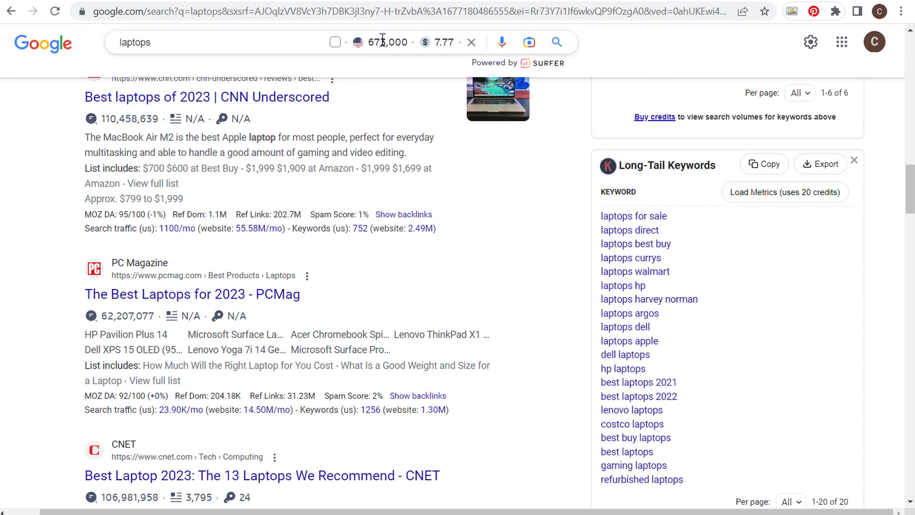
pyautogui.moveTo(386, 42)
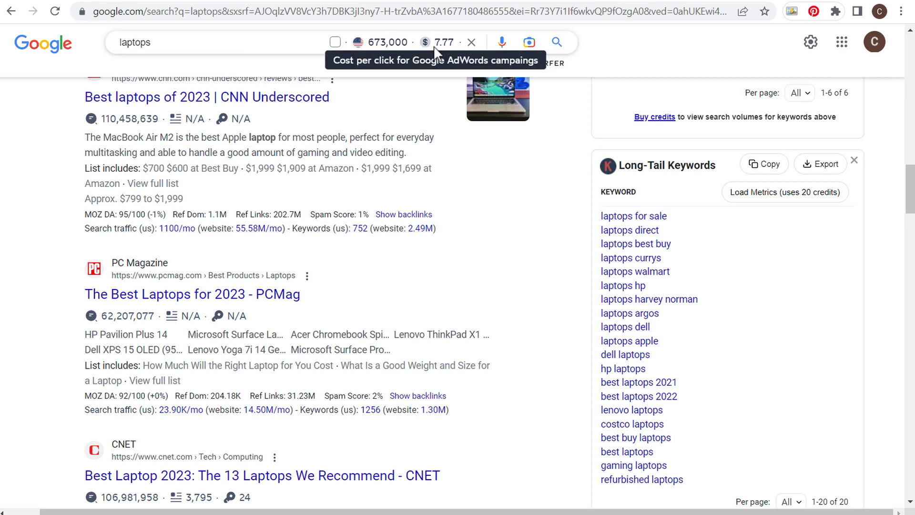
pyautogui.scroll(10, 65, 117)
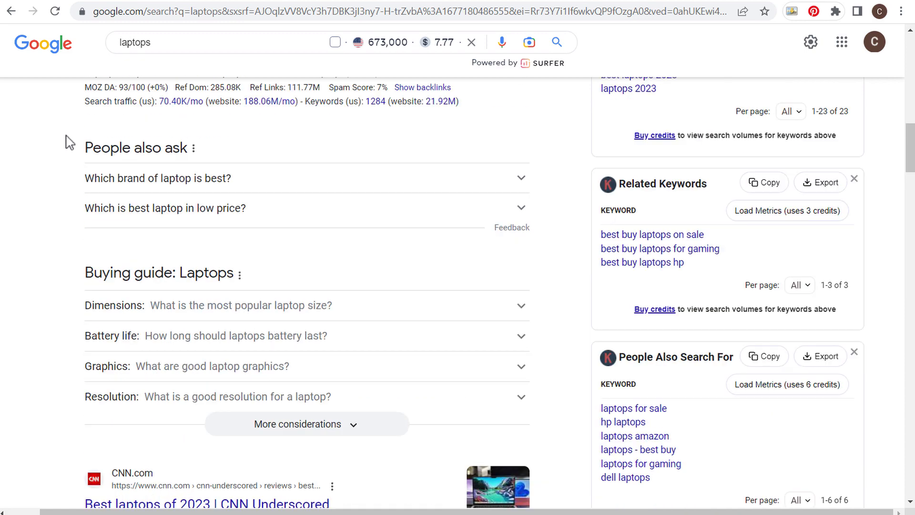
pyautogui.scroll(12, 63, 123)
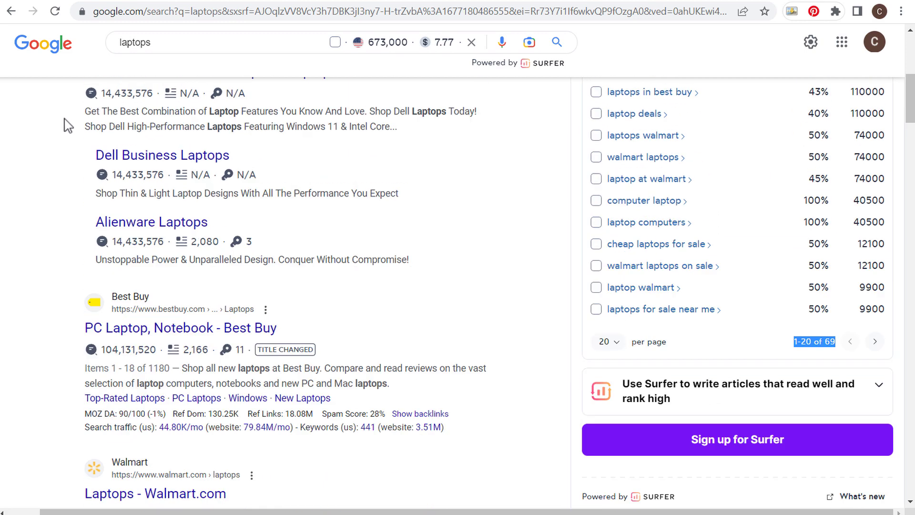
pyautogui.scroll(3, 70, 143)
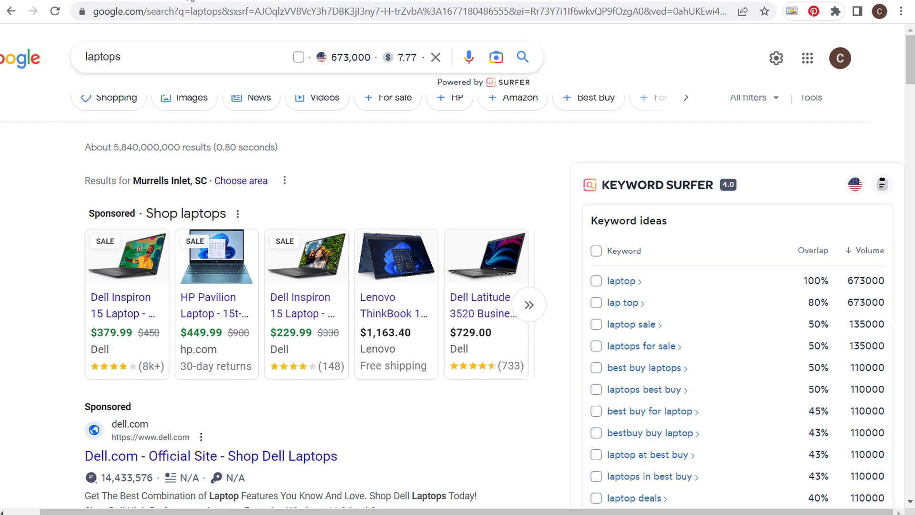
# Switch to Keyword Tool and search for Amazon autocomplete keywords for "laptops"
pyautogui.click(189, 2)
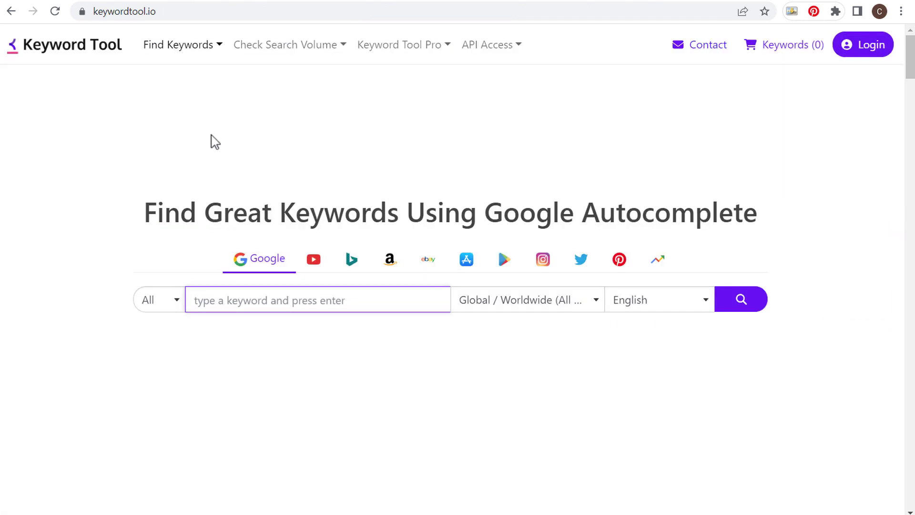
pyautogui.moveTo(148, 213); pyautogui.dragTo(707, 215)
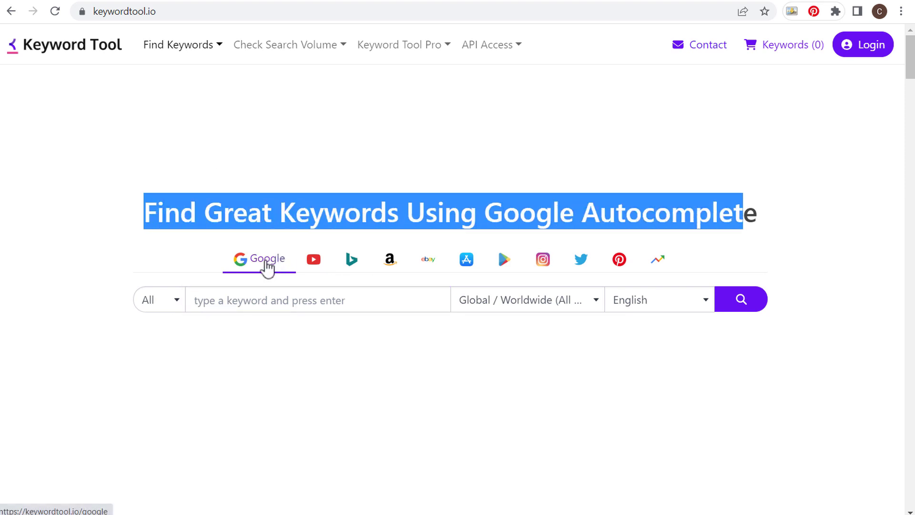
pyautogui.click(324, 264)
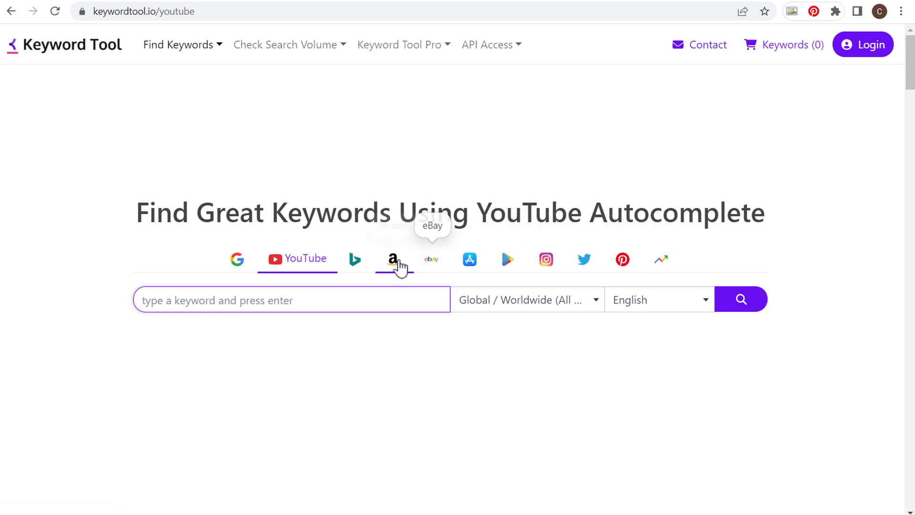
pyautogui.click(393, 271)
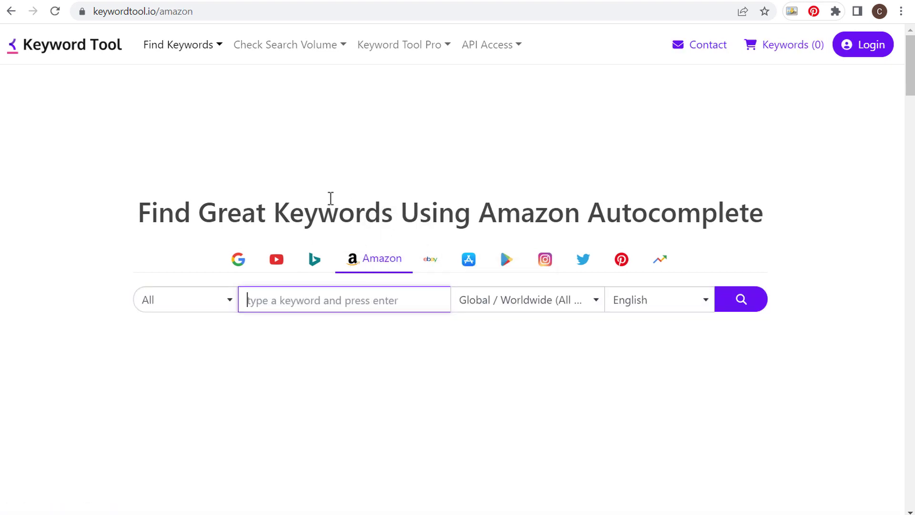
pyautogui.write('la')
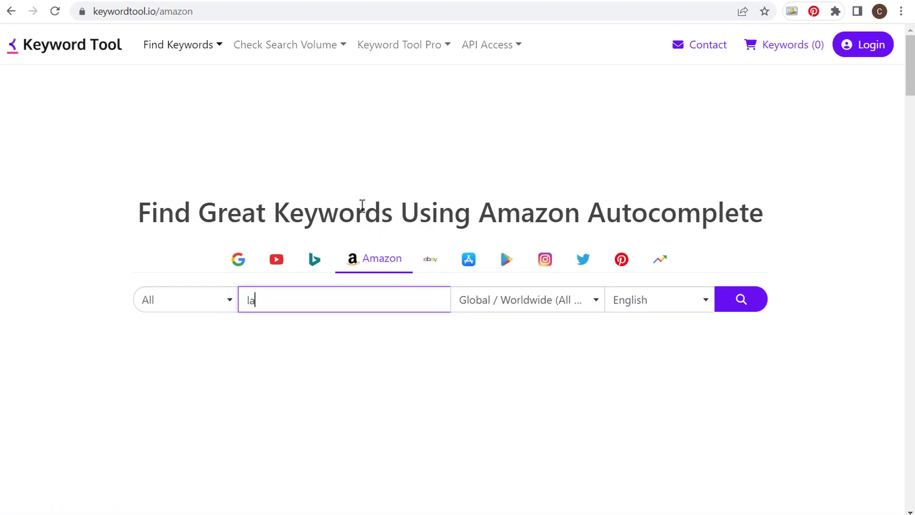
pyautogui.write('ptops')
pyautogui.click(746, 302)
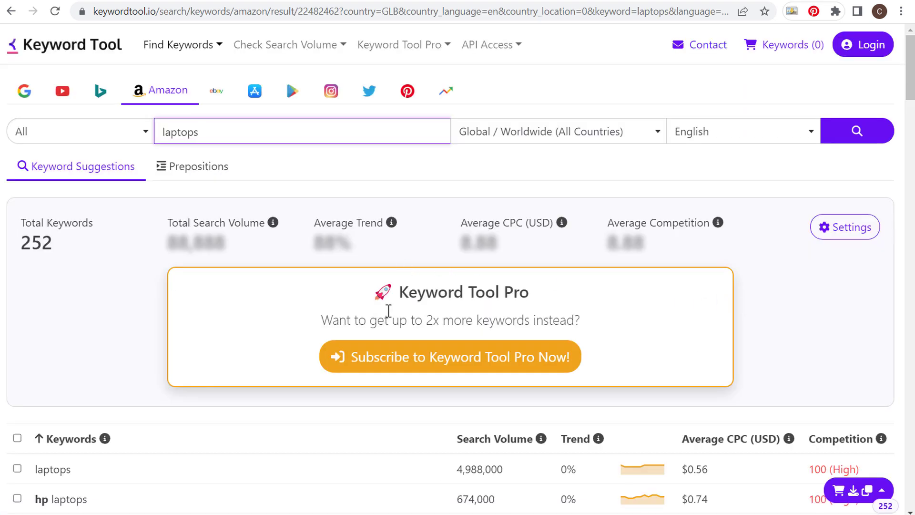
# Examine the total keyword count and the list of Amazon keyword suggestions for "laptops"
pyautogui.moveTo(58, 251); pyautogui.dragTo(21, 247)
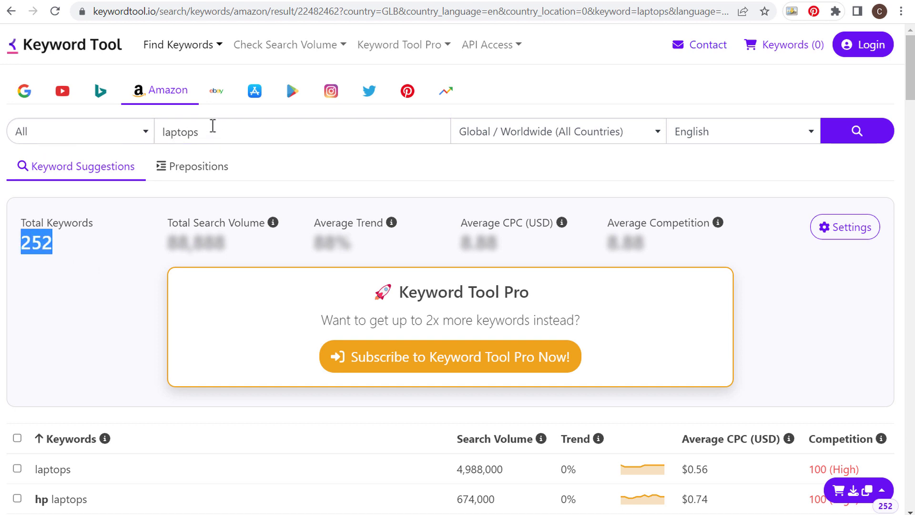
pyautogui.click(196, 166)
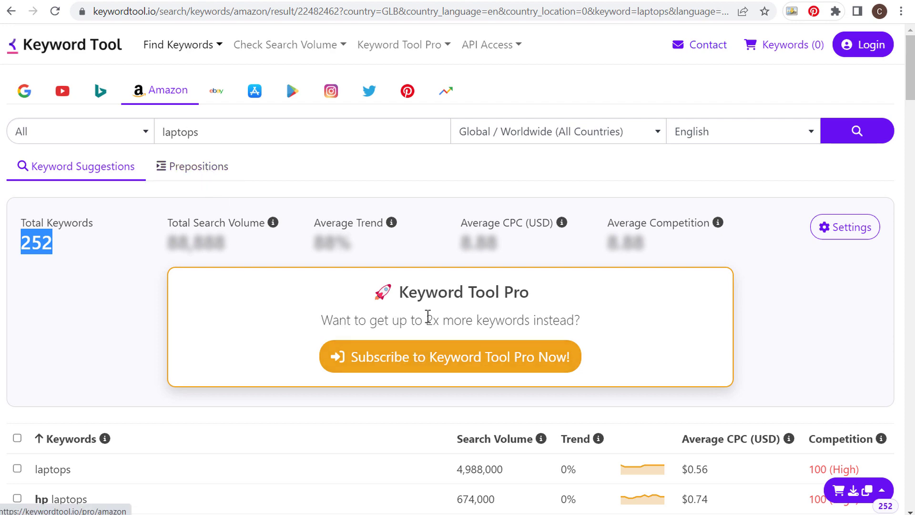
pyautogui.scroll(-4, 266, 309)
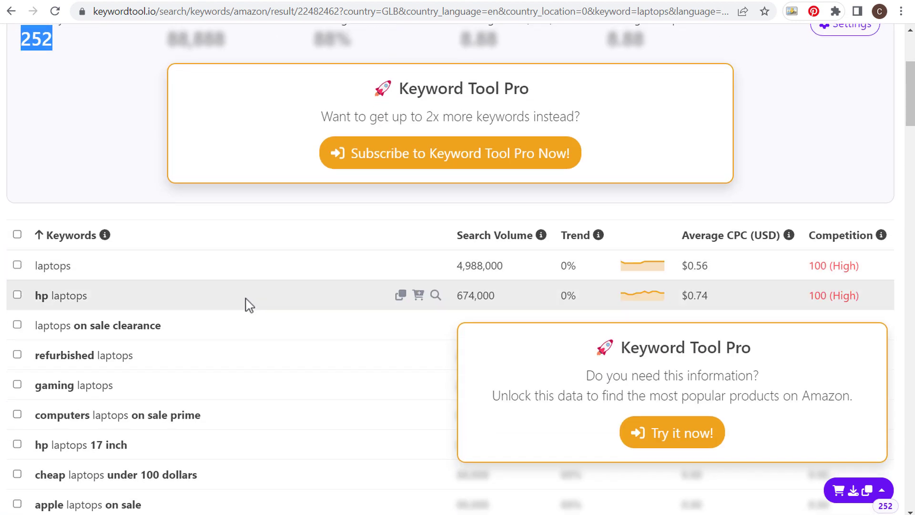
pyautogui.scroll(-12, 224, 268)
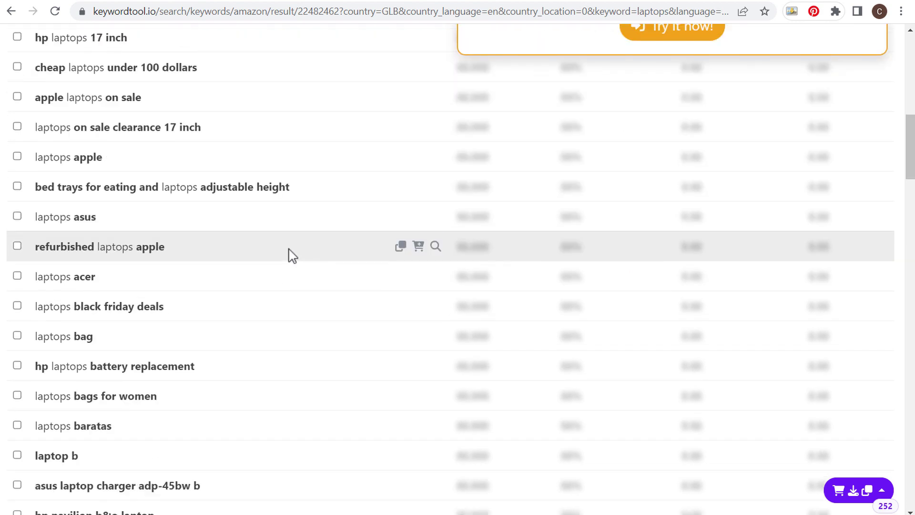
pyautogui.scroll(-12, 298, 236)
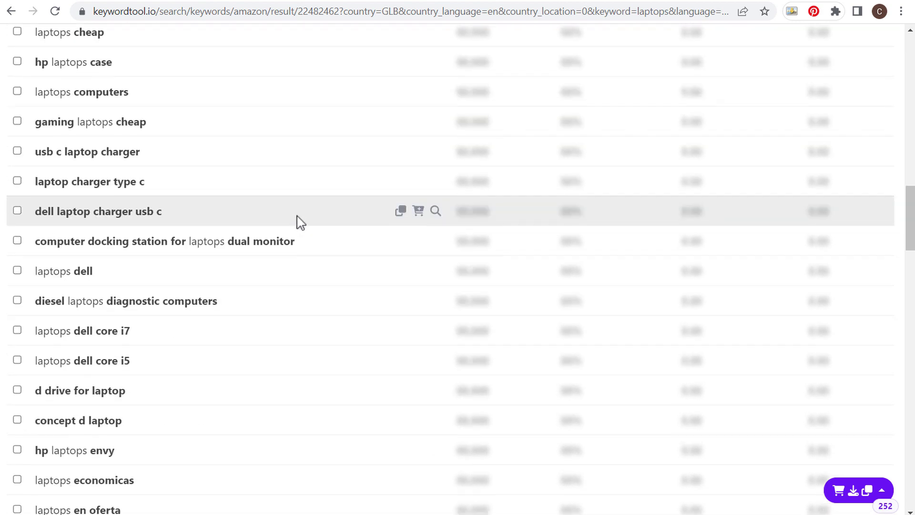
pyautogui.scroll(-7, 308, 219)
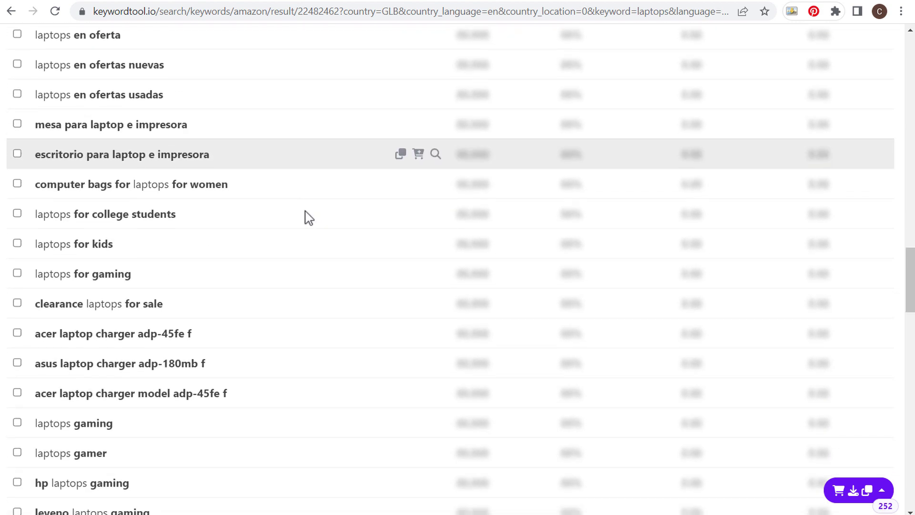
pyautogui.scroll(-20, 308, 196)
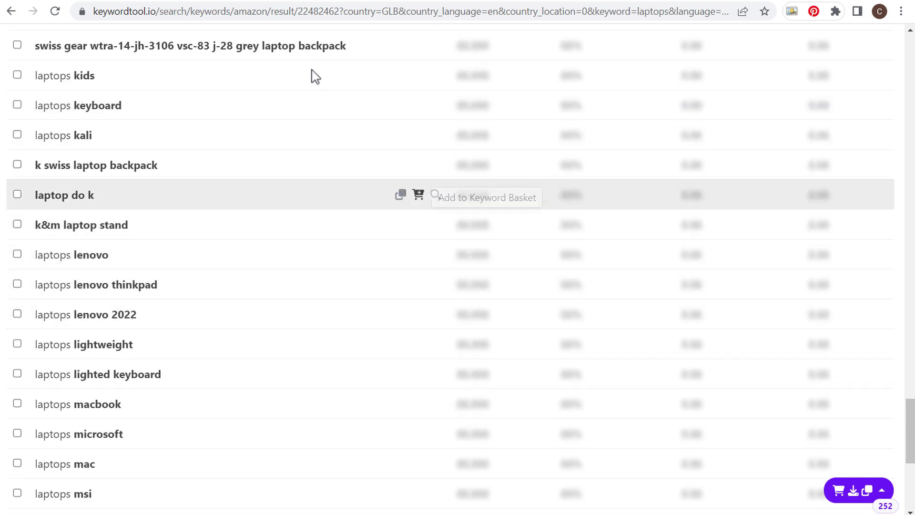
pyautogui.scroll(7, 318, 264)
pyautogui.scroll(7, 318, 264)
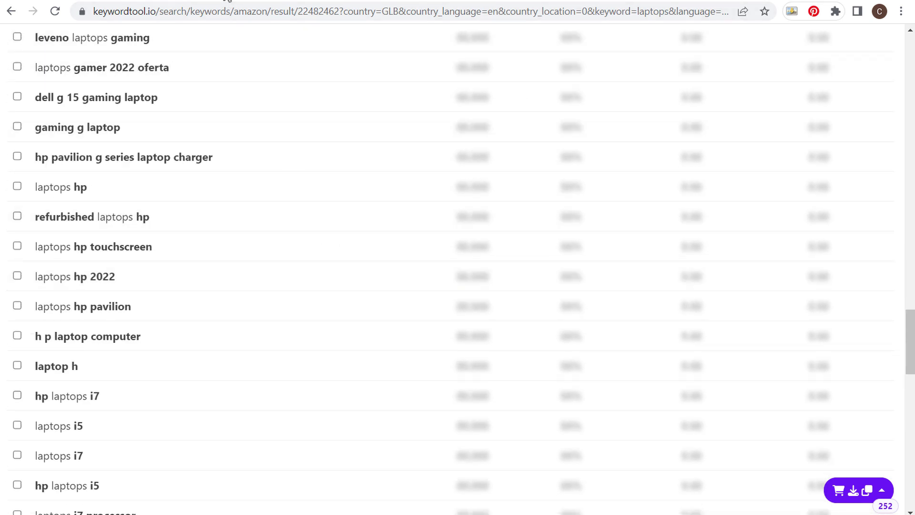
# Switch to SearchVolume.io and look over its keyword entry form and results area
pyautogui.click(223, 2)
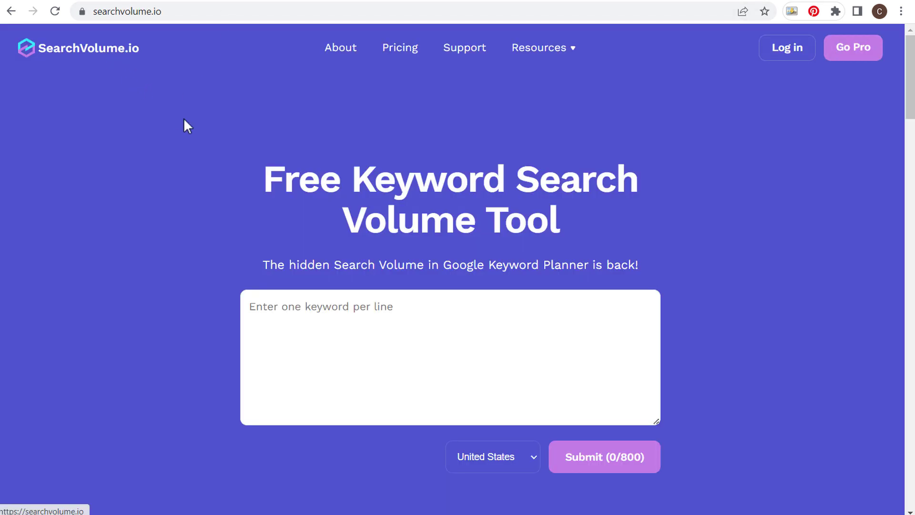
pyautogui.click(390, 320)
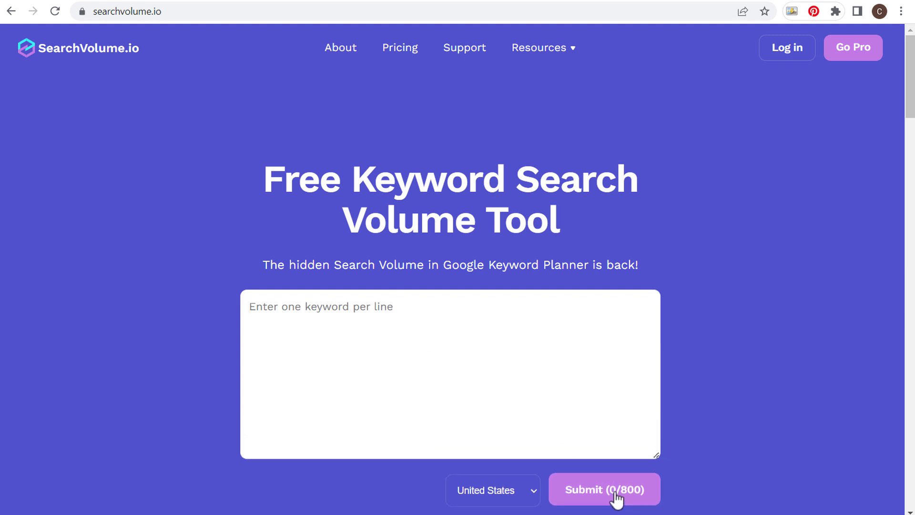
pyautogui.scroll(-4, 717, 191)
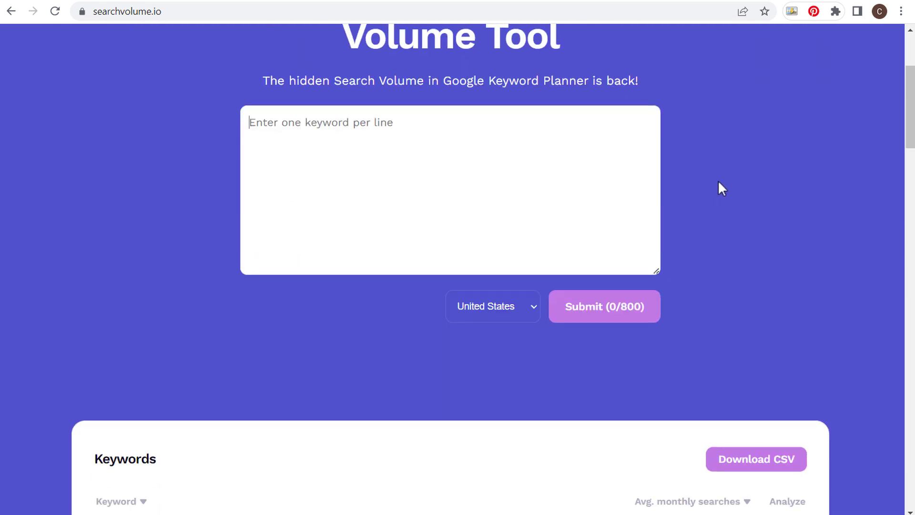
pyautogui.scroll(4, 719, 182)
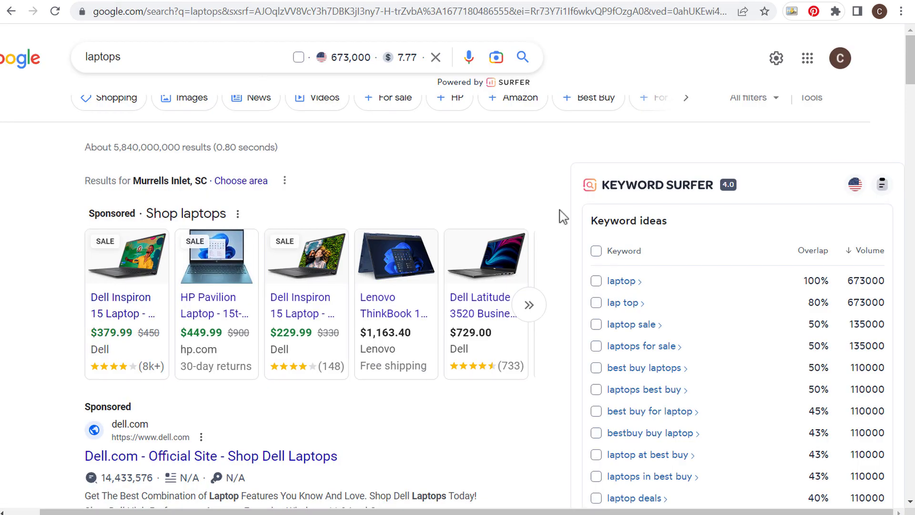
# Copy all the long-tail keywords from the Google results for "laptops" and paste them into SearchVolume.io's keyword entry box
pyautogui.scroll(-15, 740, 245)
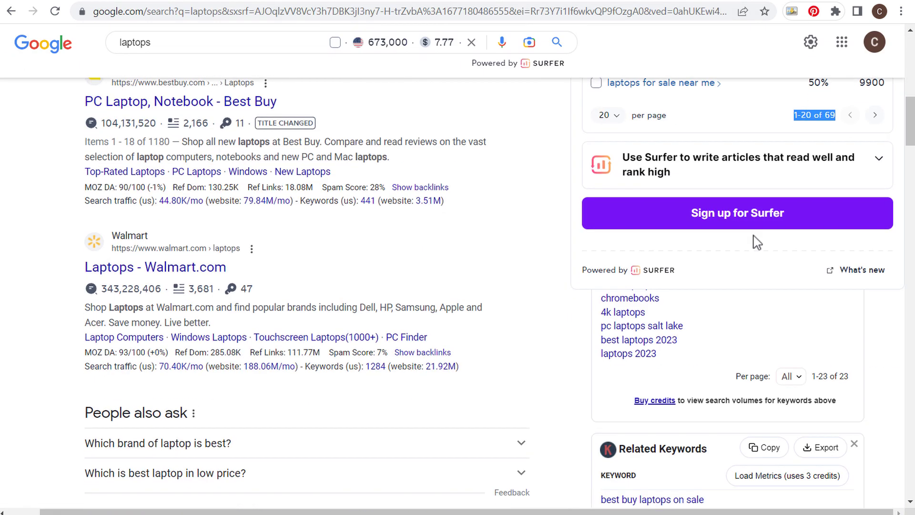
pyautogui.scroll(-9, 759, 243)
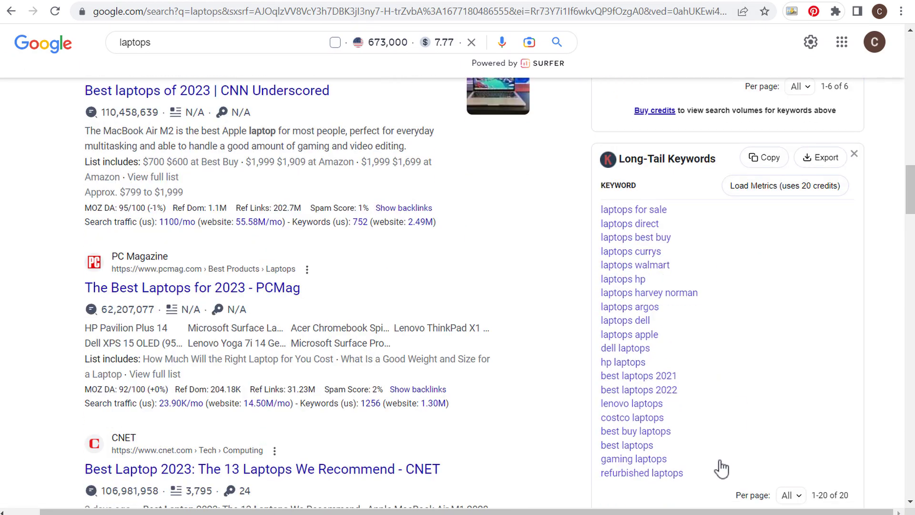
pyautogui.moveTo(717, 478); pyautogui.dragTo(602, 218)
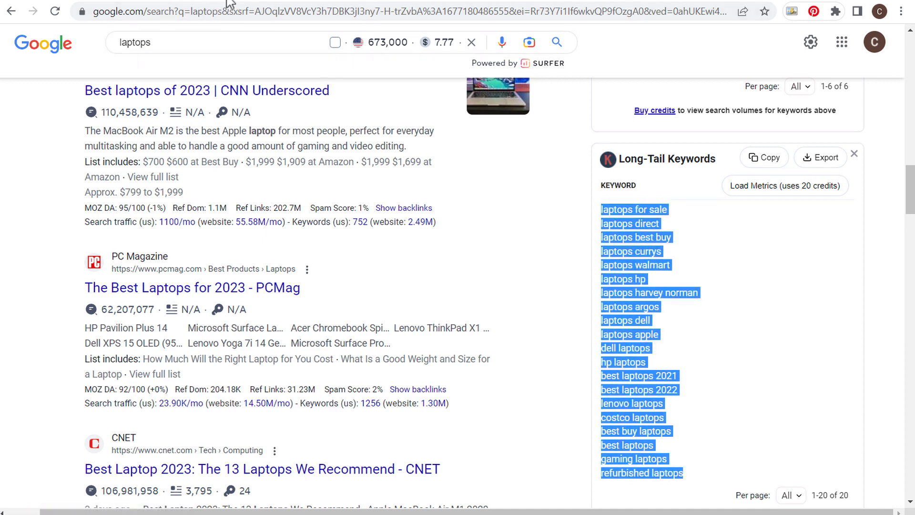
pyautogui.click(228, 2)
pyautogui.click(338, 332)
pyautogui.hotkey('ctrl', 'v')
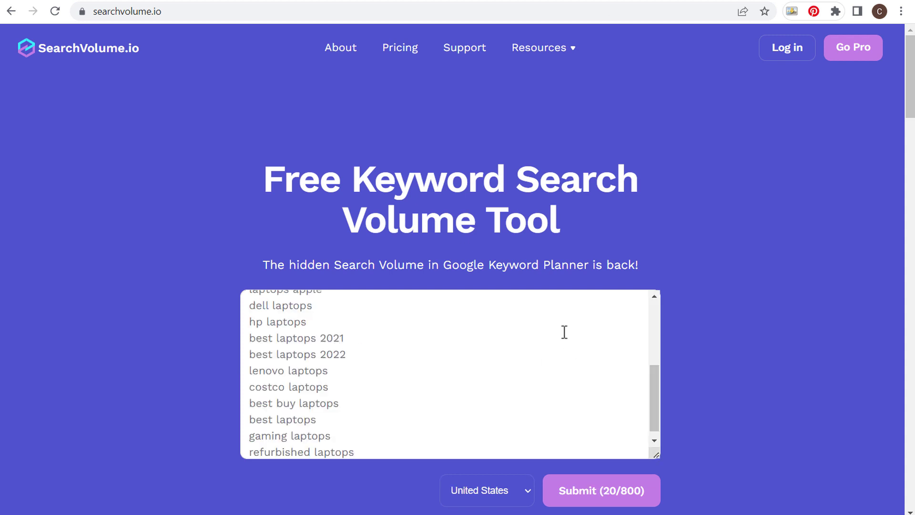
# Submit the pasted laptop keywords and review their average monthly searches
pyautogui.scroll(-3, 564, 332)
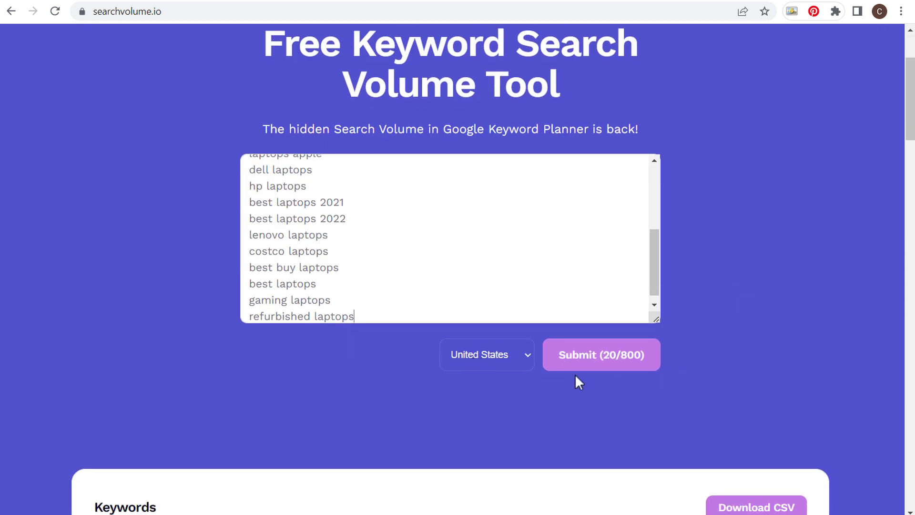
pyautogui.click(615, 358)
pyautogui.scroll(-7, 707, 255)
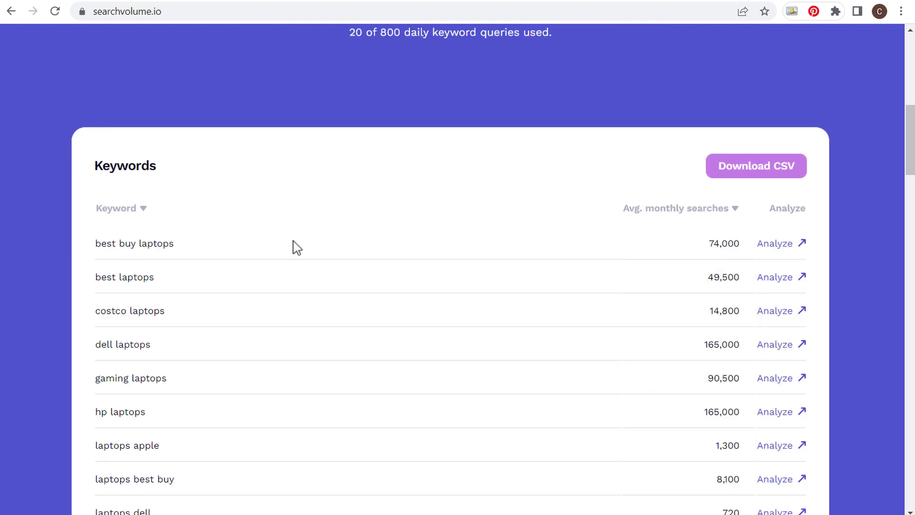
pyautogui.scroll(-9, 298, 250)
pyautogui.scroll(4, 341, 246)
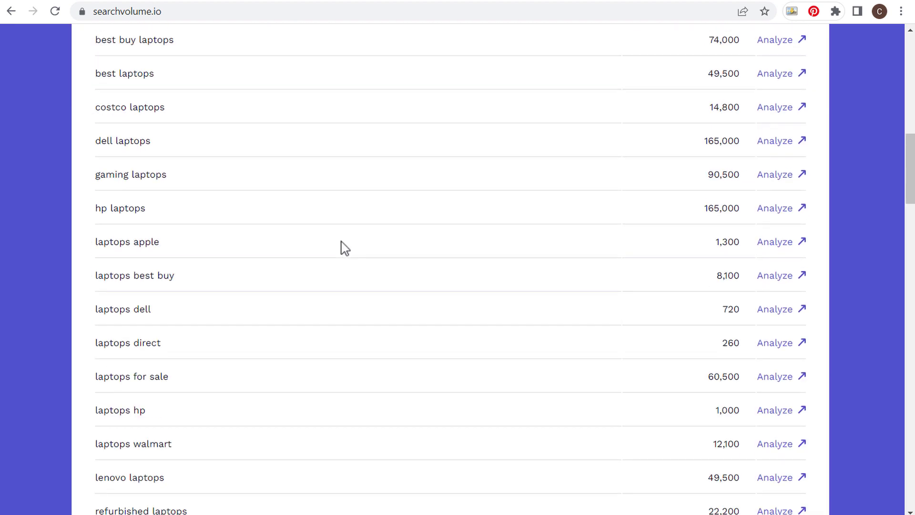
# Look back over the laptop keyword results, the CSV download option and the daily query allowance in SearchVolume.io
pyautogui.scroll(4, 341, 242)
pyautogui.scroll(1, 343, 243)
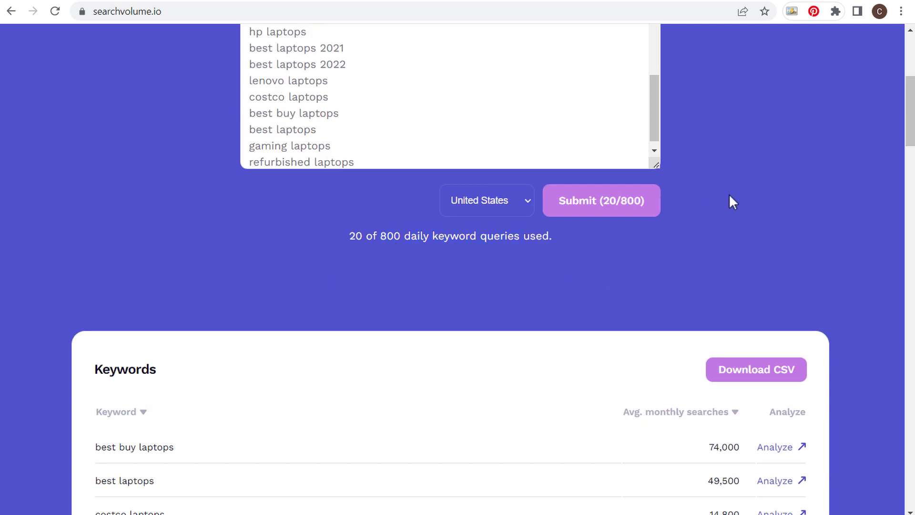
pyautogui.scroll(3, 743, 205)
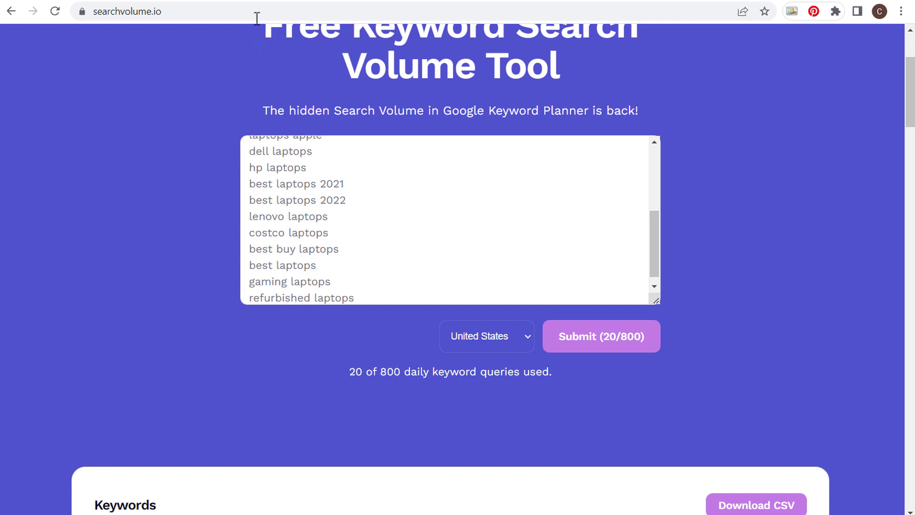
# Switch to AnswerThePublic and search for "laptops" with United States and English selected
pyautogui.click(261, 1)
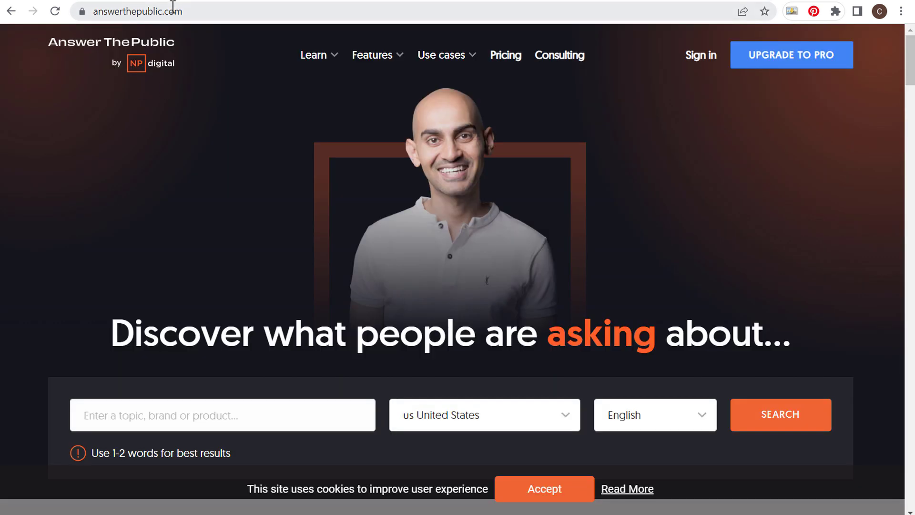
pyautogui.scroll(-2, 272, 133)
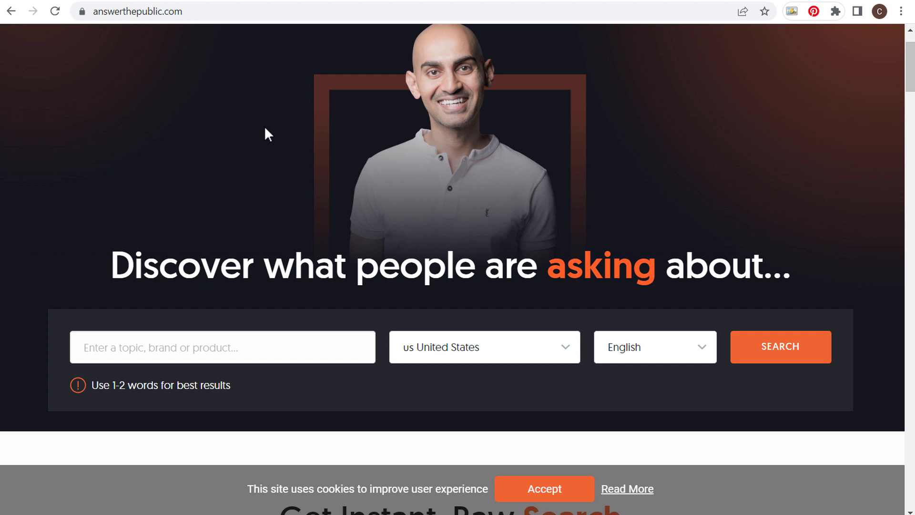
pyautogui.click(266, 340)
pyautogui.write('laptops')
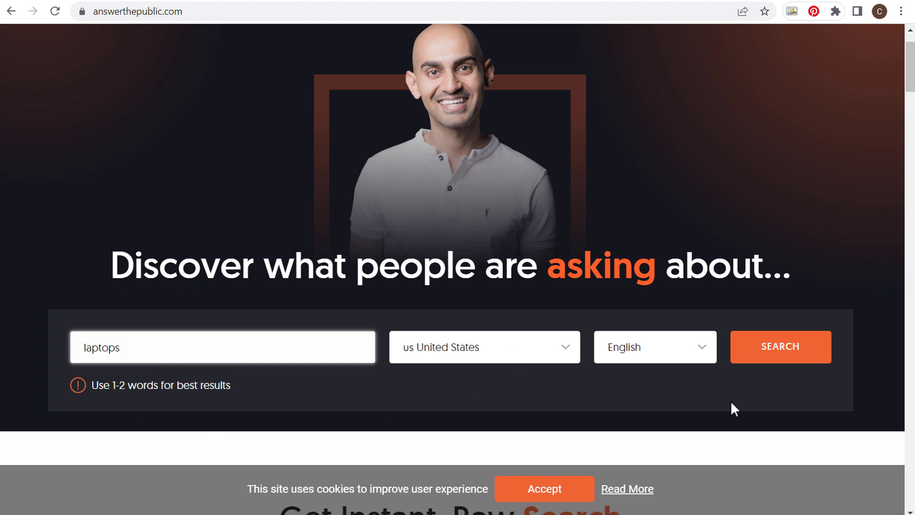
pyautogui.click(779, 348)
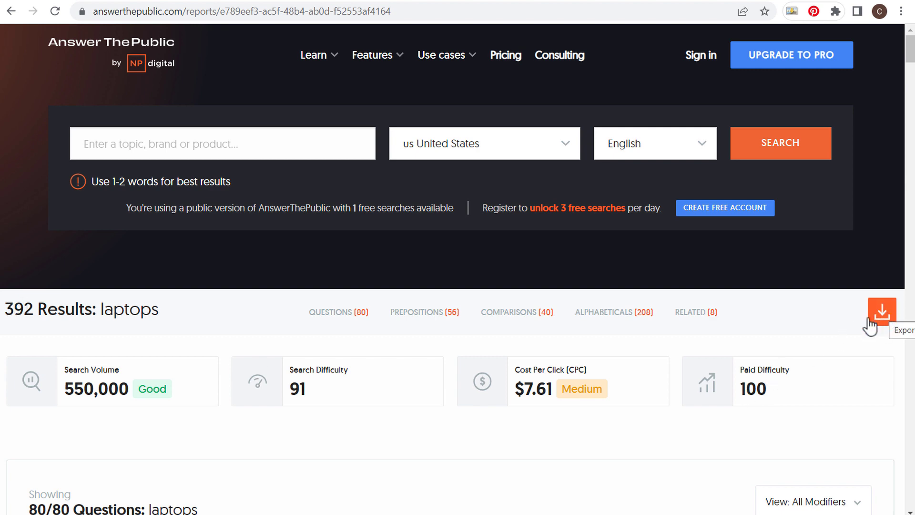
# Show the laptop questions as data tables and examine the keywords grouped by question word
pyautogui.scroll(-7, 262, 306)
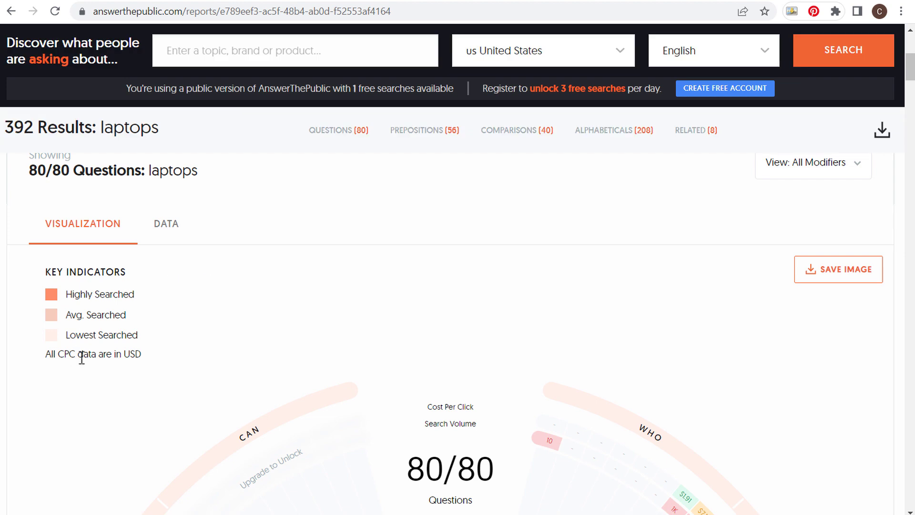
pyautogui.scroll(-5, 262, 245)
pyautogui.scroll(4, 167, 292)
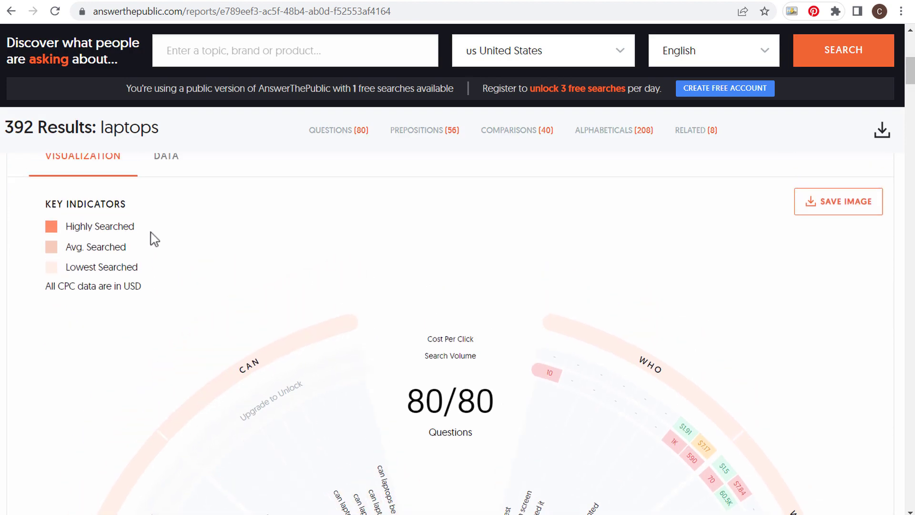
pyautogui.click(168, 168)
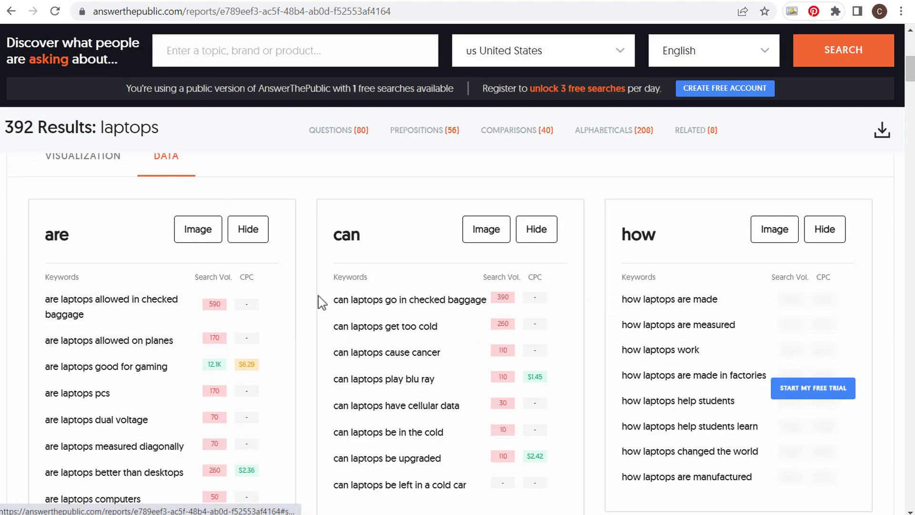
pyautogui.scroll(-10, 322, 301)
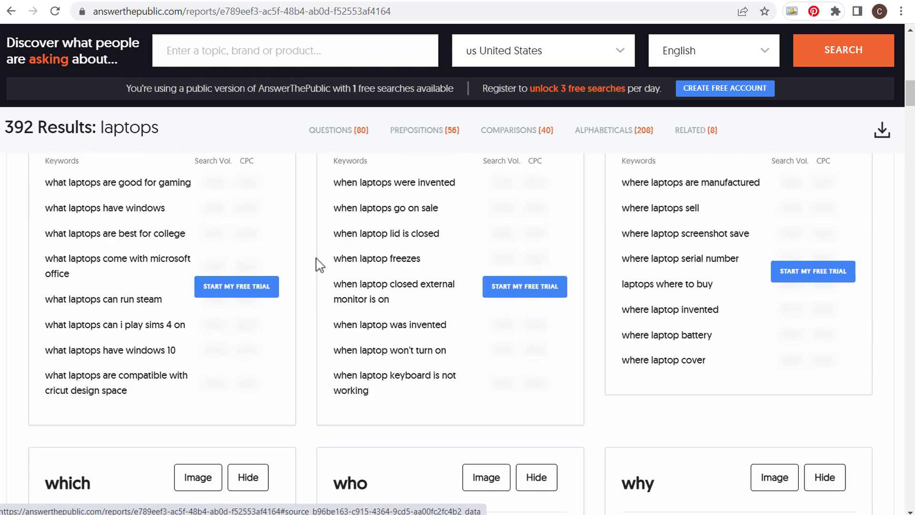
pyautogui.scroll(-15, 319, 264)
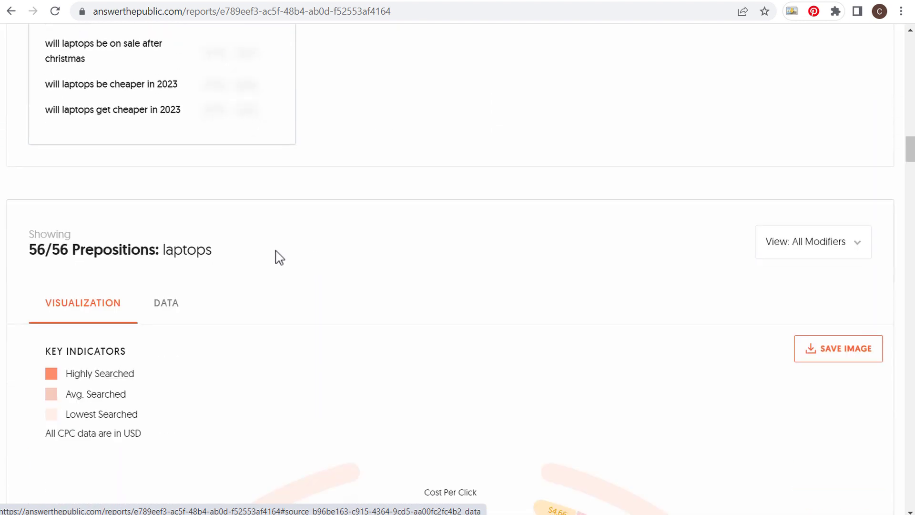
# Show the laptop prepositions as data tables, review their search volume and CPC, and return to the report summary
pyautogui.scroll(-7, 253, 265)
pyautogui.scroll(3, 204, 200)
pyautogui.click(162, 106)
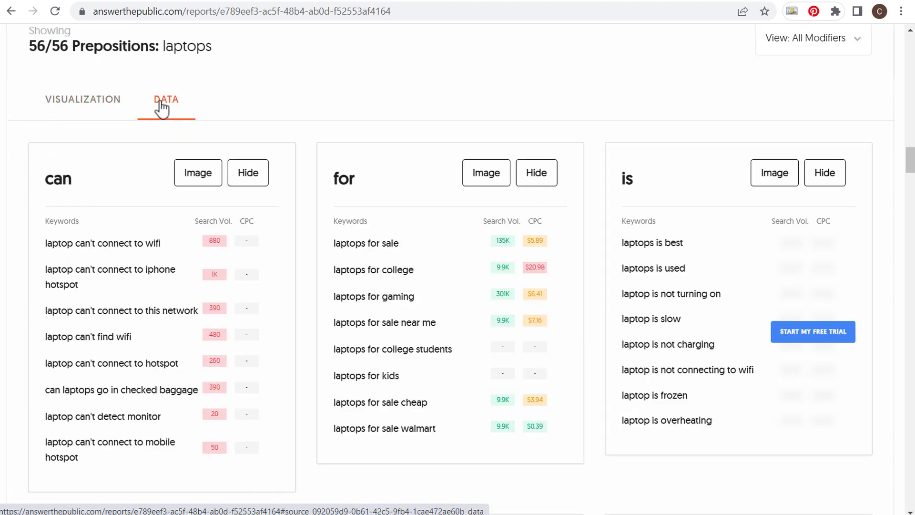
pyautogui.scroll(-4, 286, 200)
pyautogui.scroll(4, 324, 225)
pyautogui.scroll(8, 327, 227)
pyautogui.scroll(-8, 462, 286)
pyautogui.scroll(10, 578, 292)
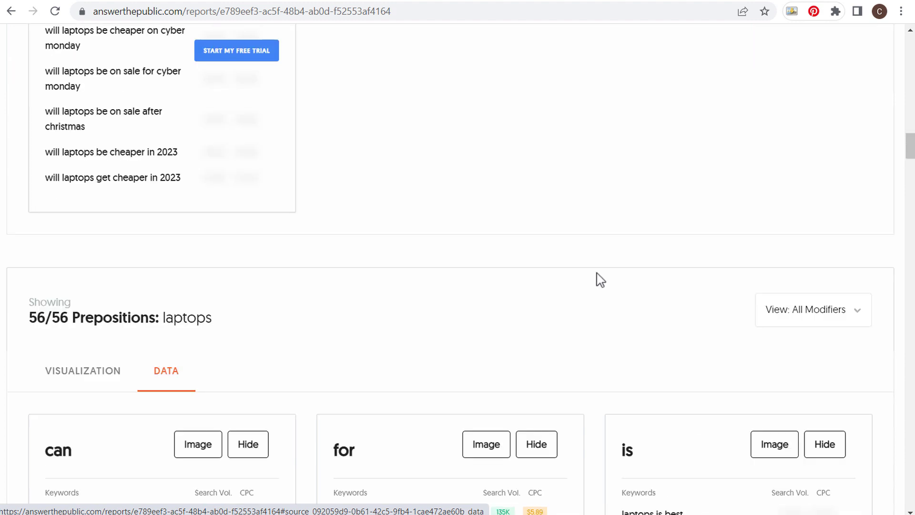
pyautogui.scroll(10, 701, 316)
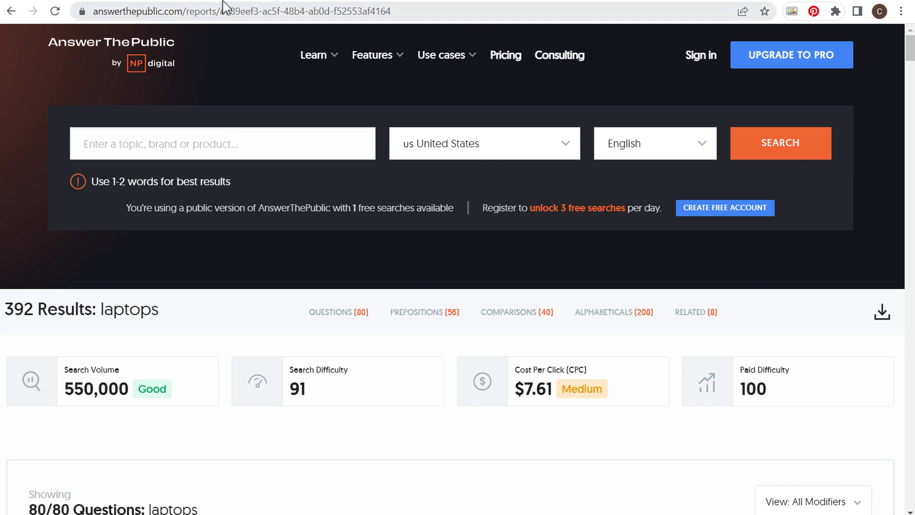
# Switch to AlsoAsked and search for "laptops" with English, United Kingdom and standard search depth
pyautogui.hotkey('ctrl', 'Tab')
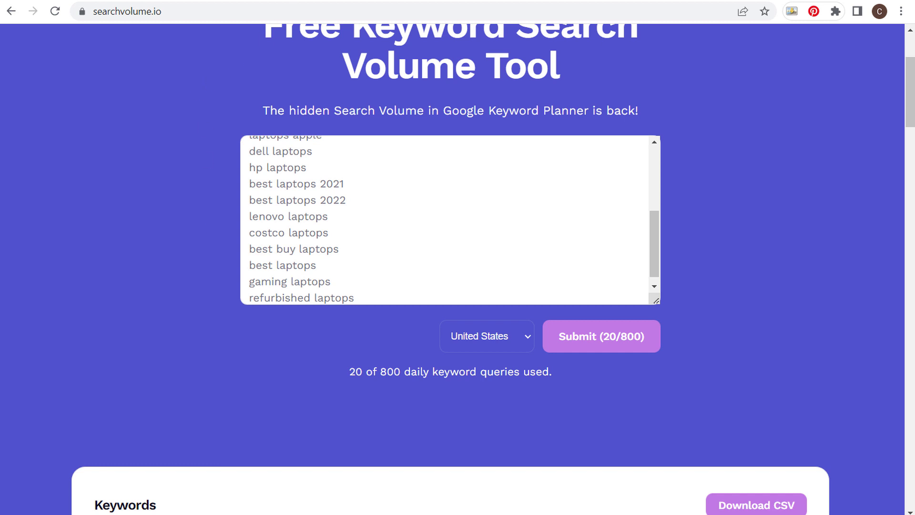
pyautogui.hotkey('ctrl', 'shift', 'Tab')
pyautogui.hotkey('ctrl', 'shift', 'Tab')
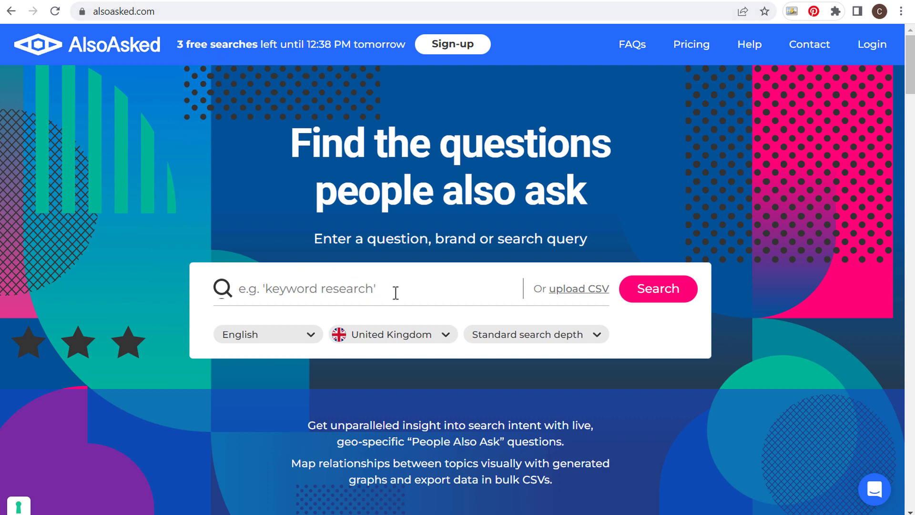
pyautogui.click(395, 292)
pyautogui.write('laptops')
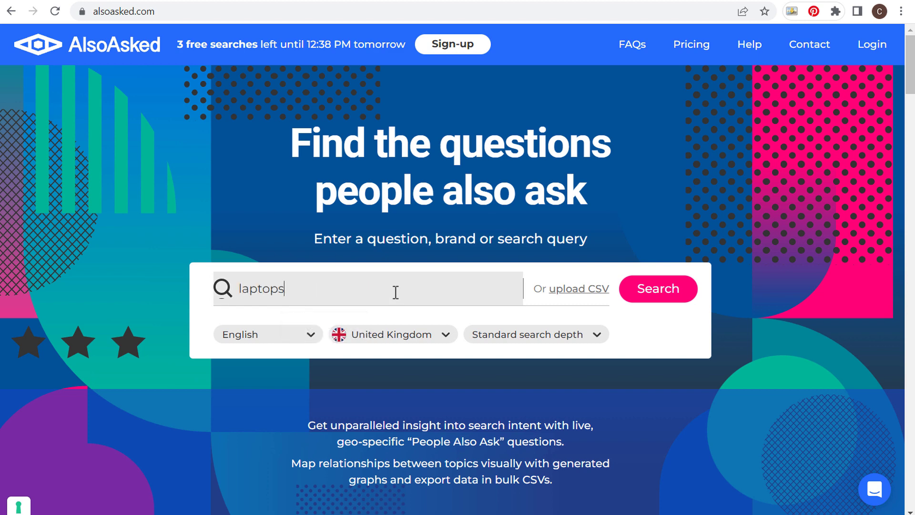
pyautogui.click(658, 289)
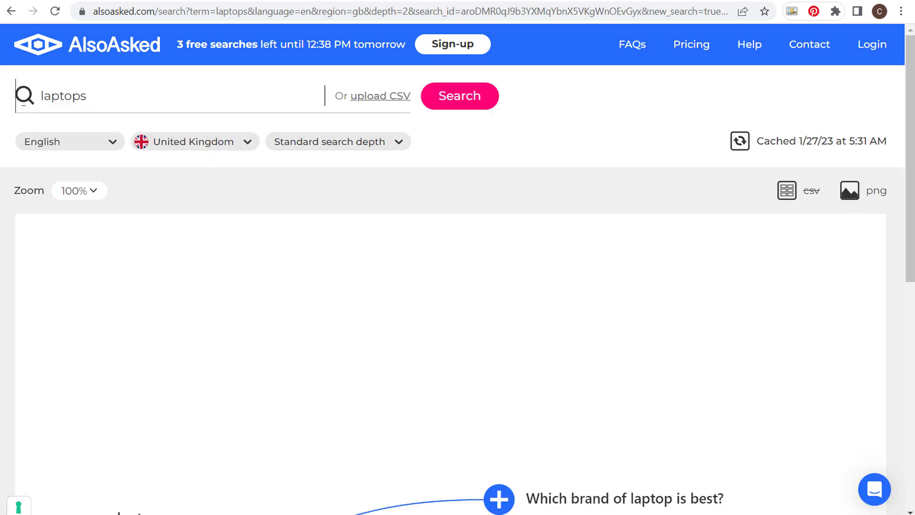
# Examine the map of related laptop questions in AlsoAsked and compare it with the AnswerThePublic report
pyautogui.moveTo(911, 88); pyautogui.dragTo(901, 231)
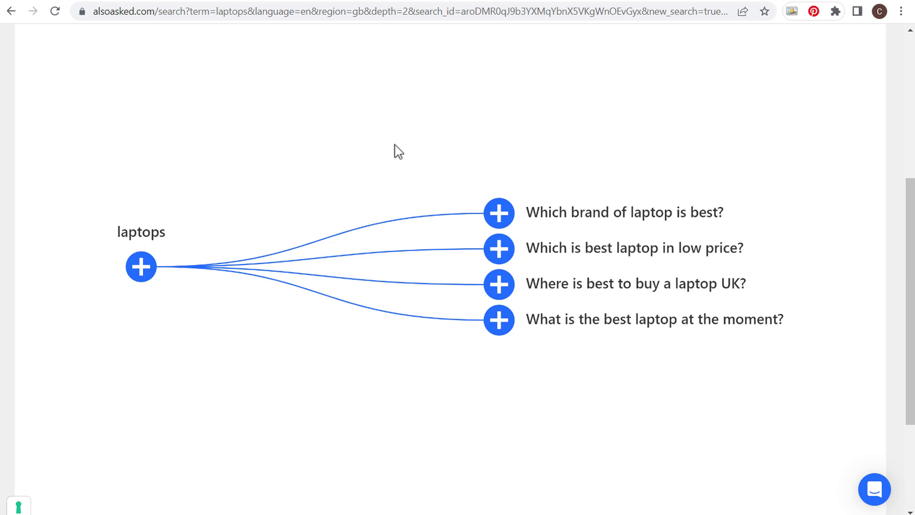
pyautogui.scroll(1, 439, 198)
pyautogui.scroll(-3, 400, 228)
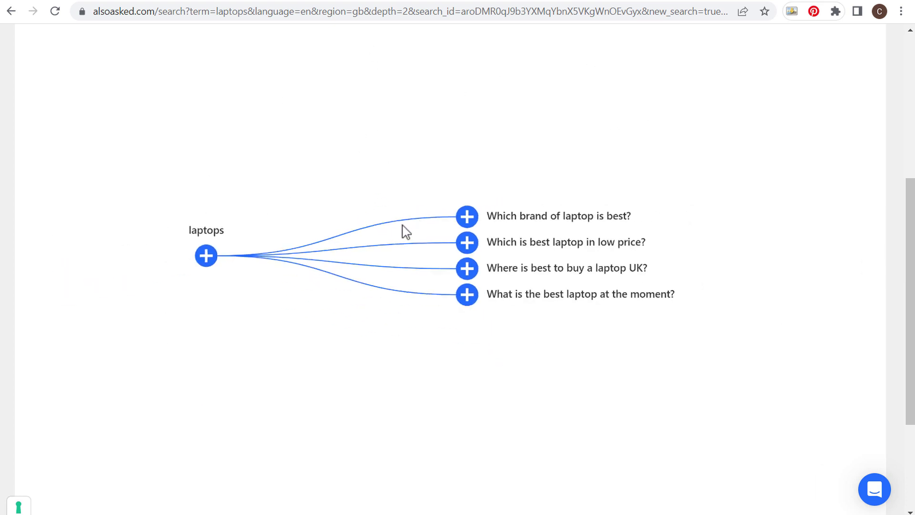
pyautogui.scroll(2, 409, 162)
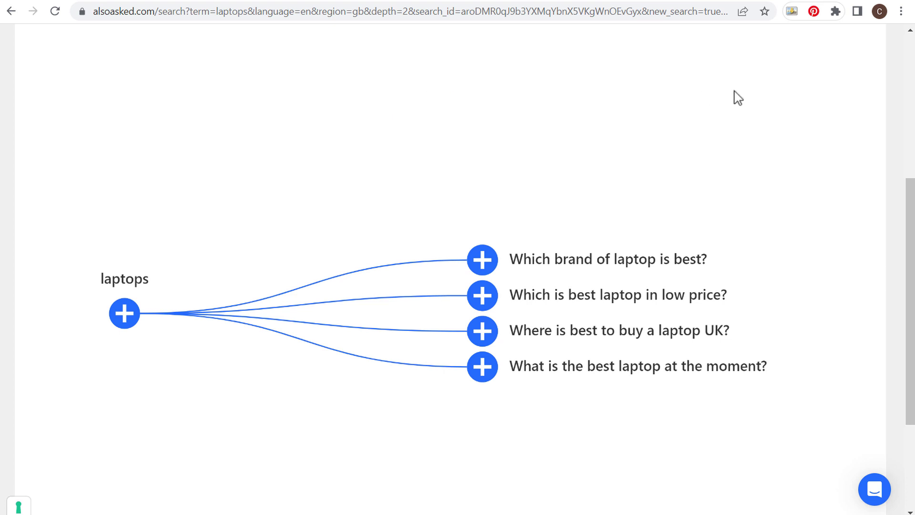
pyautogui.moveTo(910, 209); pyautogui.dragTo(904, 85)
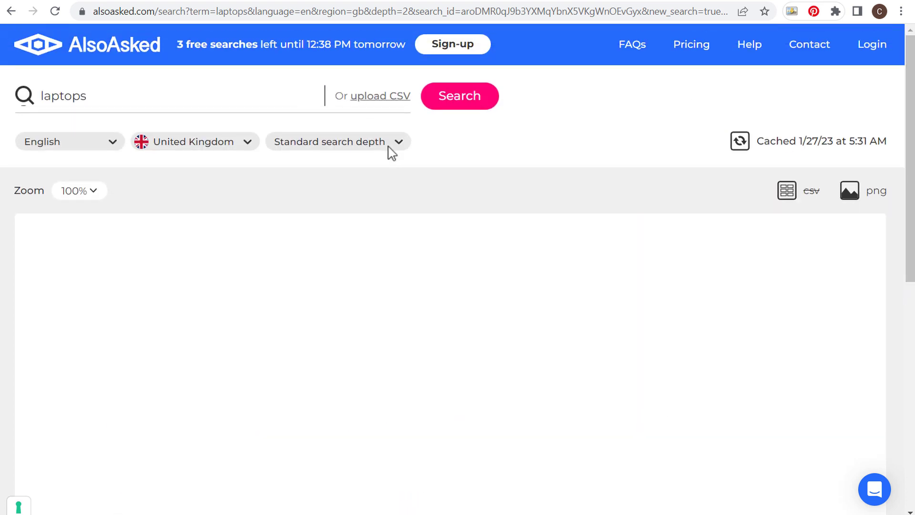
pyautogui.click(257, 2)
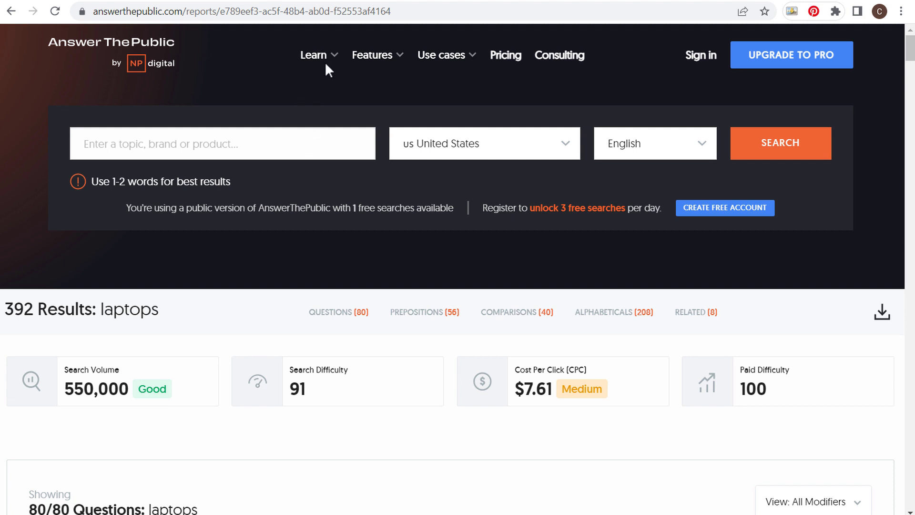
pyautogui.click(297, 2)
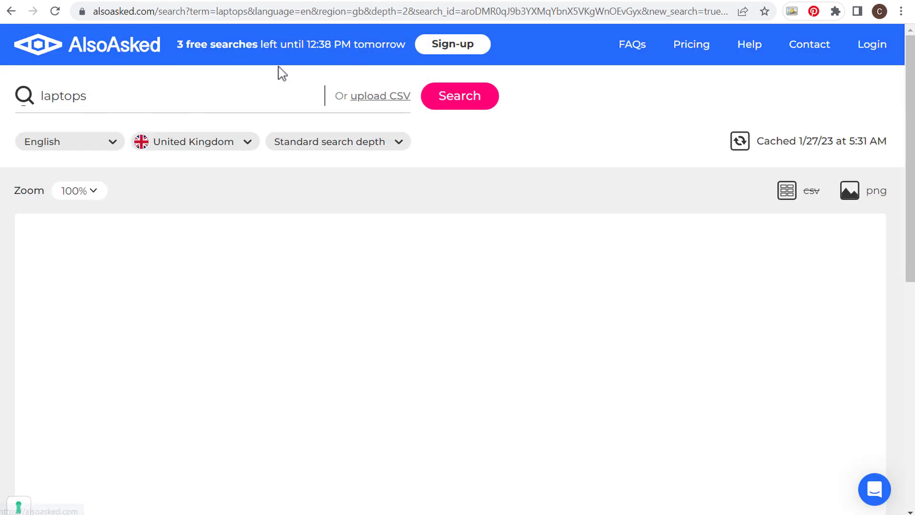
# Switch to Soovle and enter "laptops" to list suggestions from all its search engines
pyautogui.click(341, 2)
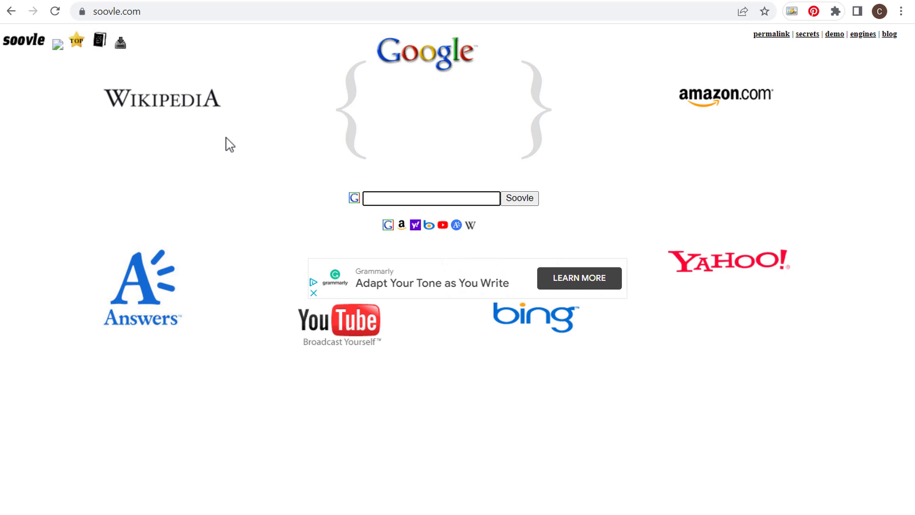
pyautogui.write('laptops')
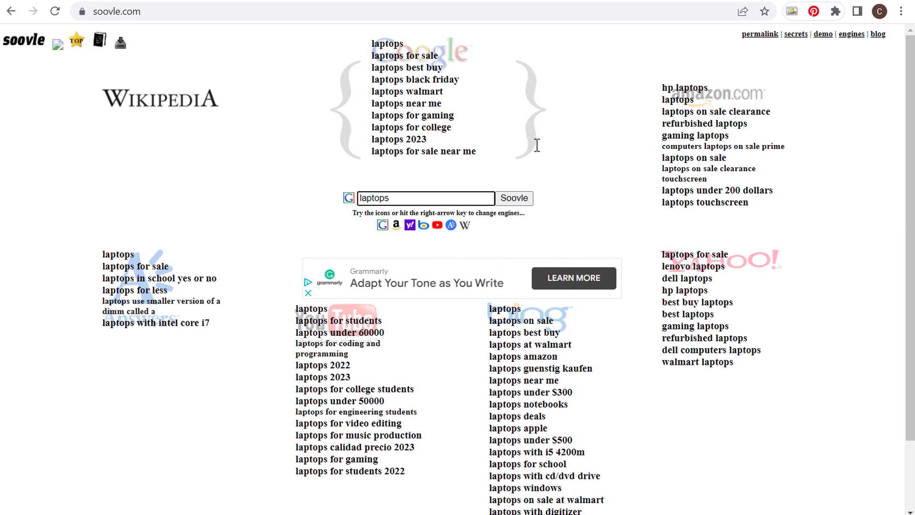
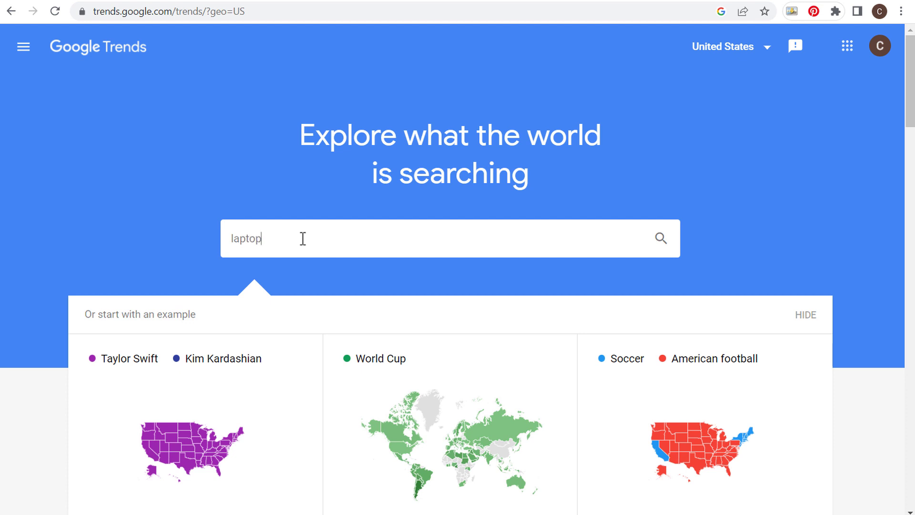
# Search Google Trends for "laptops" and check which search types besides Web Search are offered
pyautogui.write('s')
pyautogui.press('Return')
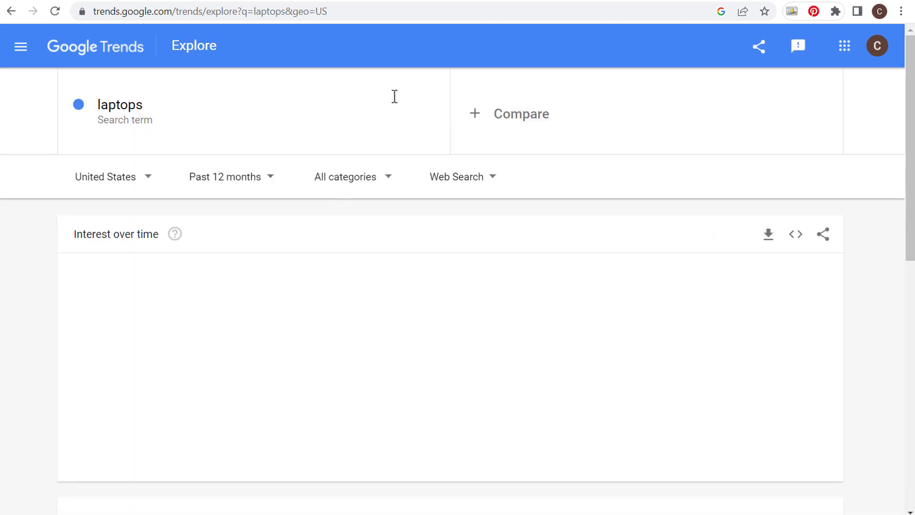
pyautogui.click(480, 177)
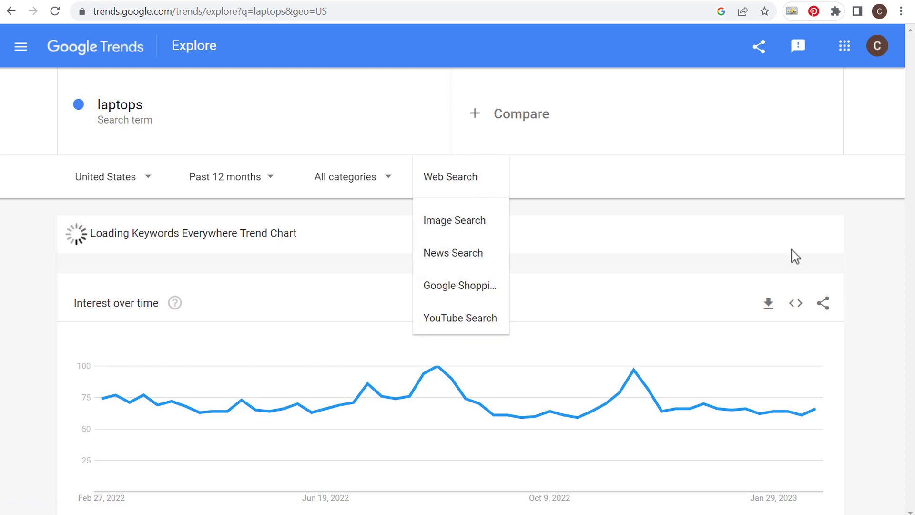
pyautogui.click(890, 274)
# Examine the laptops interest over time and by subregion, and page through the rising related queries to the last page
pyautogui.scroll(-4, 218, 262)
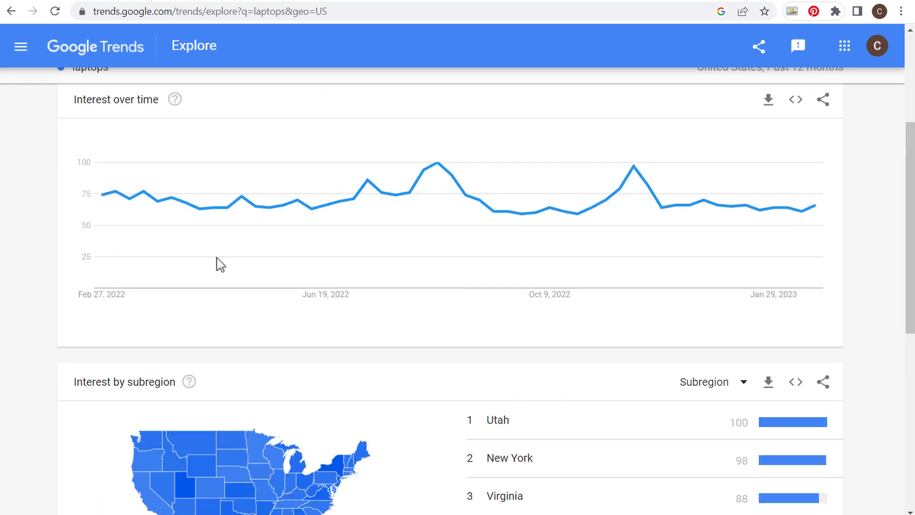
pyautogui.scroll(-8, 859, 186)
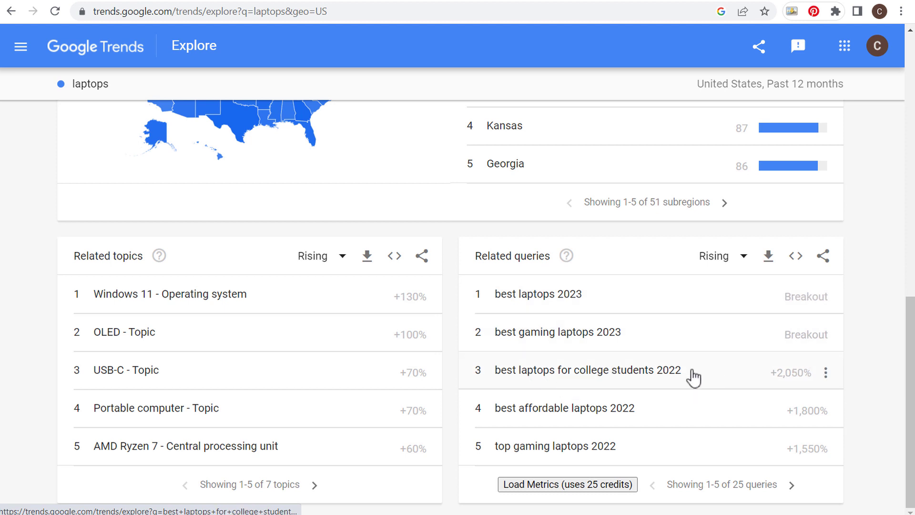
pyautogui.click(792, 486)
pyautogui.click(793, 486)
pyautogui.click(793, 486)
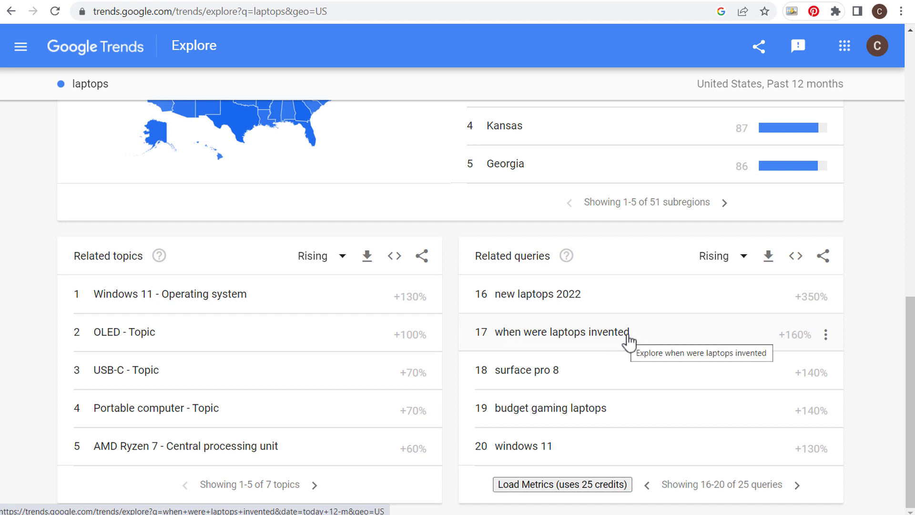
pyautogui.click(795, 485)
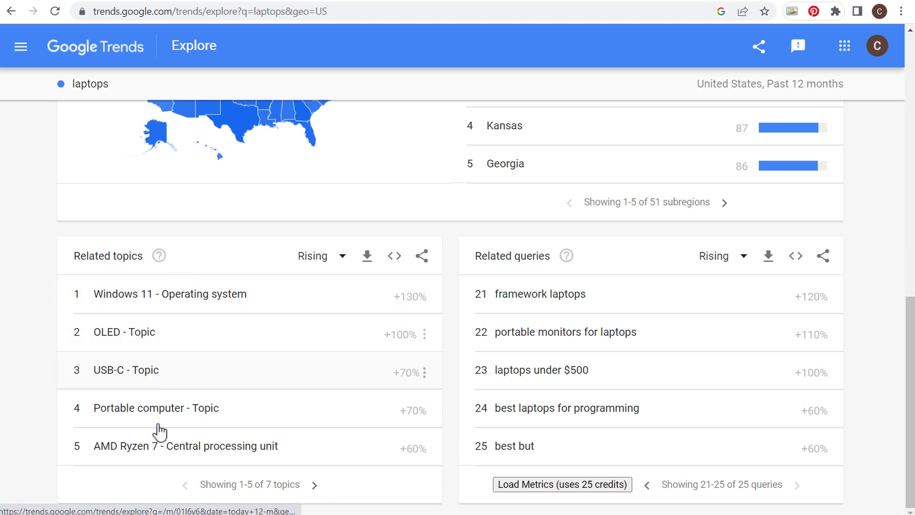
# Switch the related topics from Rising to Top and page forward to topics 11-15
pyautogui.click(308, 257)
pyautogui.click(300, 294)
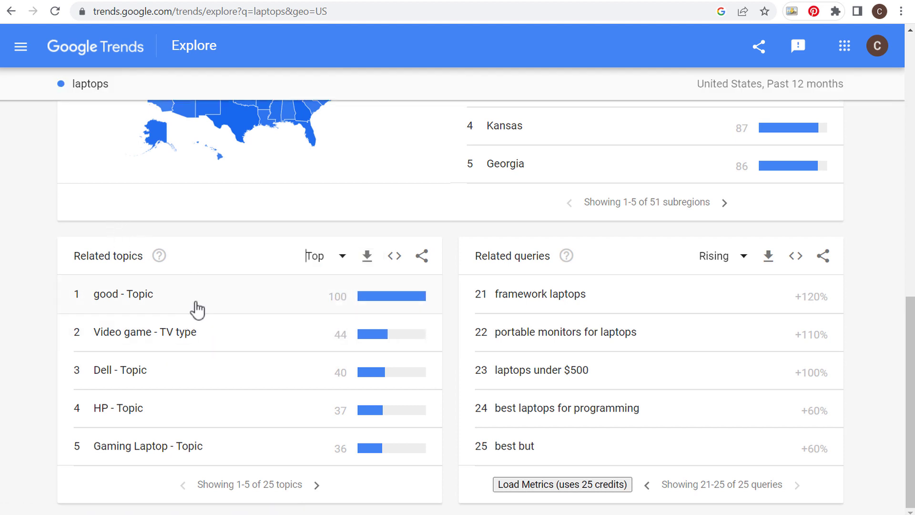
pyautogui.click(319, 488)
pyautogui.click(320, 486)
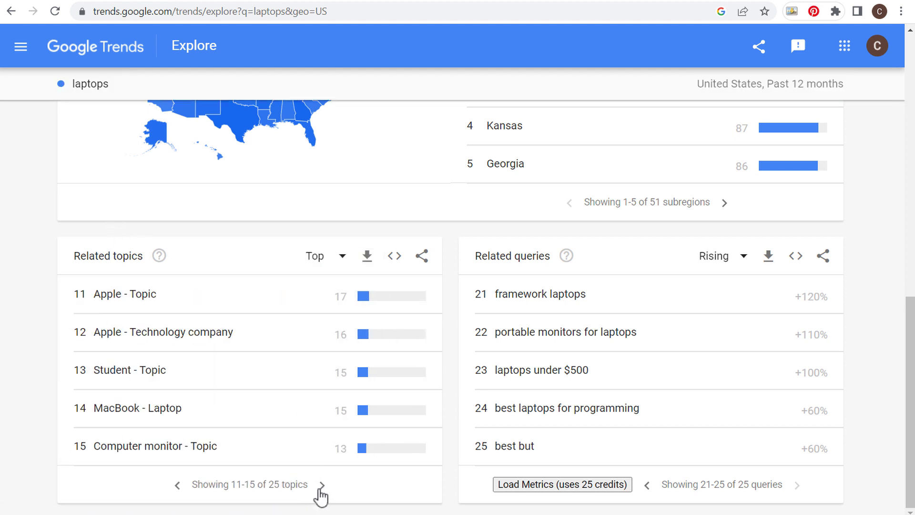
# Page the related topics forward to 16-20, and switch the related queries to Top and page through them to the last page
pyautogui.click(322, 486)
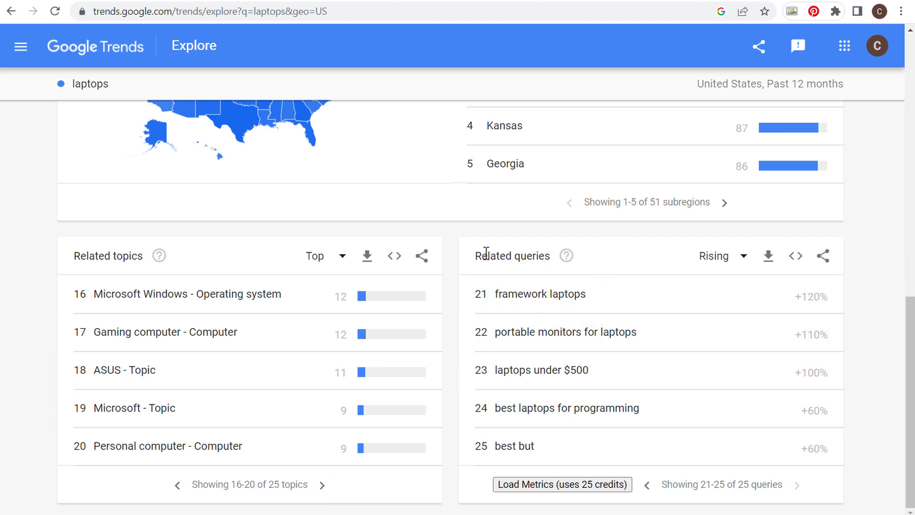
pyautogui.click(718, 256)
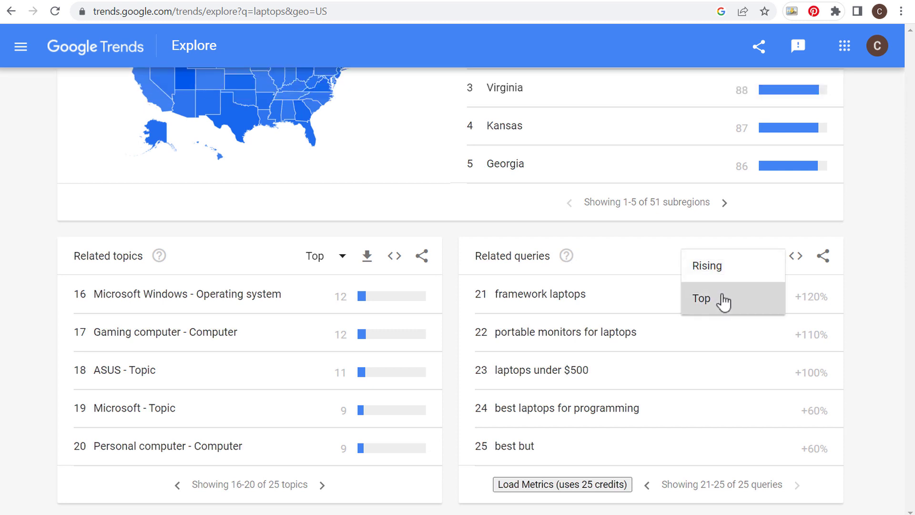
pyautogui.click(721, 301)
pyautogui.click(792, 485)
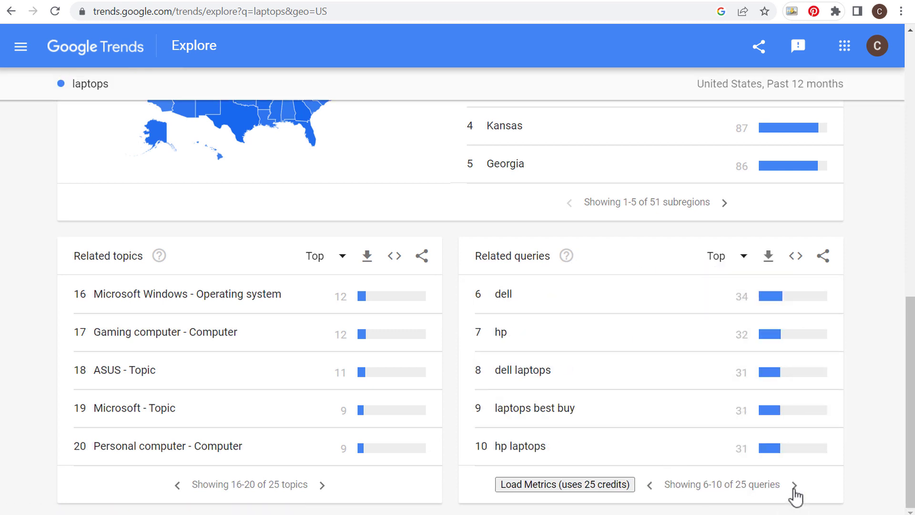
pyautogui.click(796, 485)
pyautogui.click(795, 485)
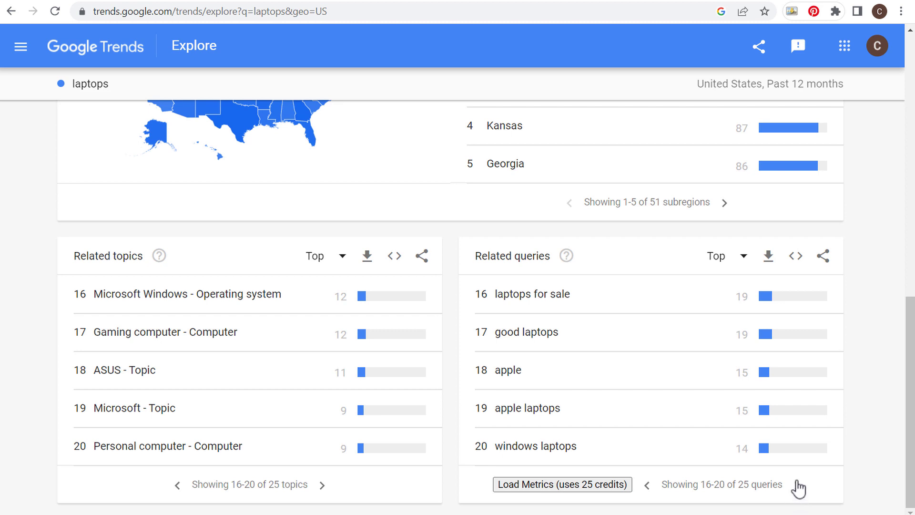
pyautogui.click(798, 485)
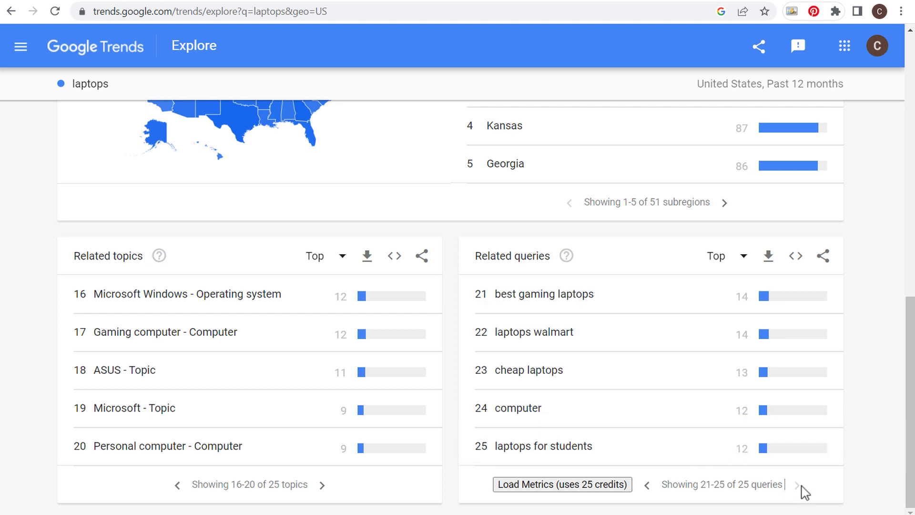
pyautogui.scroll(15, 871, 348)
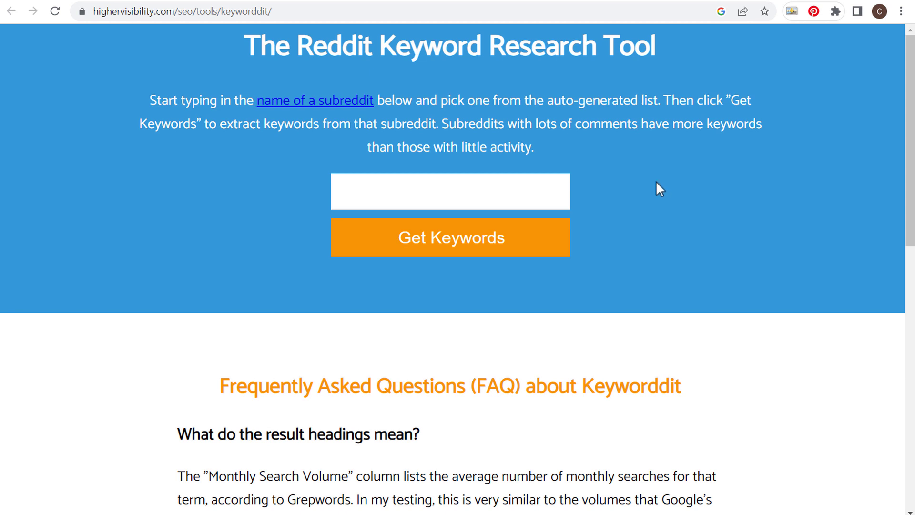
# Get keywords from the suggestalaptop subreddit in Keyworddit and review them with their monthly search volumes
pyautogui.click(505, 178)
pyautogui.write('lapto')
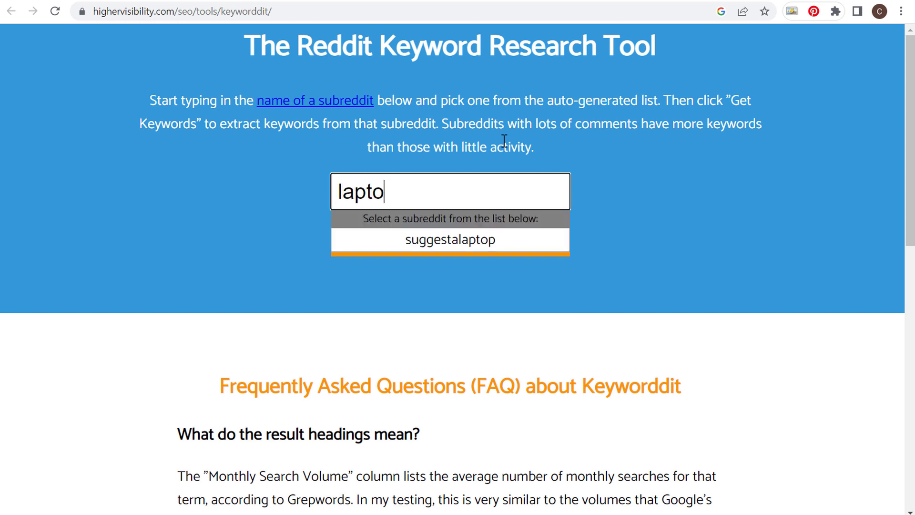
pyautogui.click(450, 244)
pyautogui.click(430, 245)
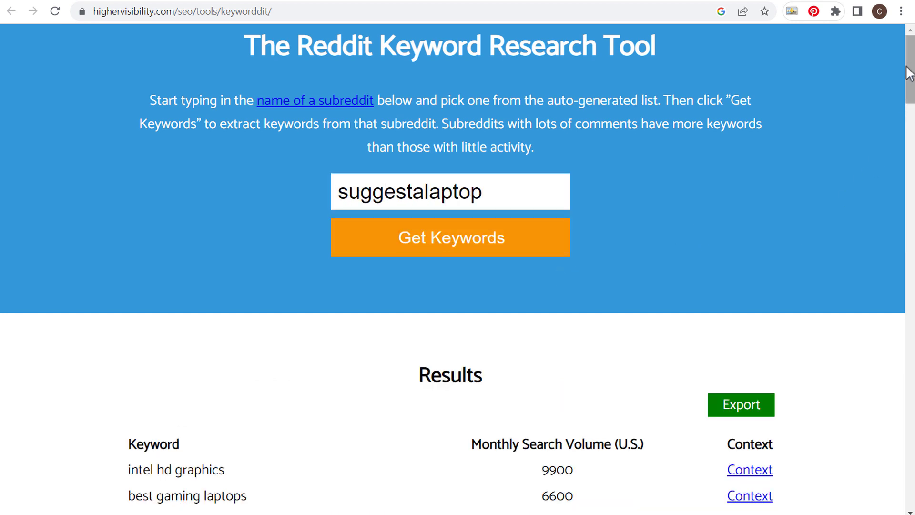
pyautogui.moveTo(909, 74); pyautogui.dragTo(909, 115)
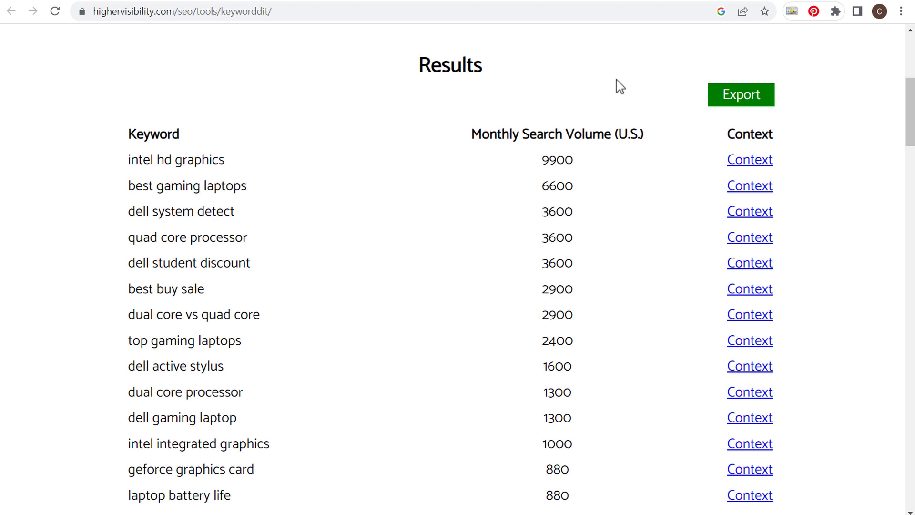
pyautogui.scroll(6, 619, 86)
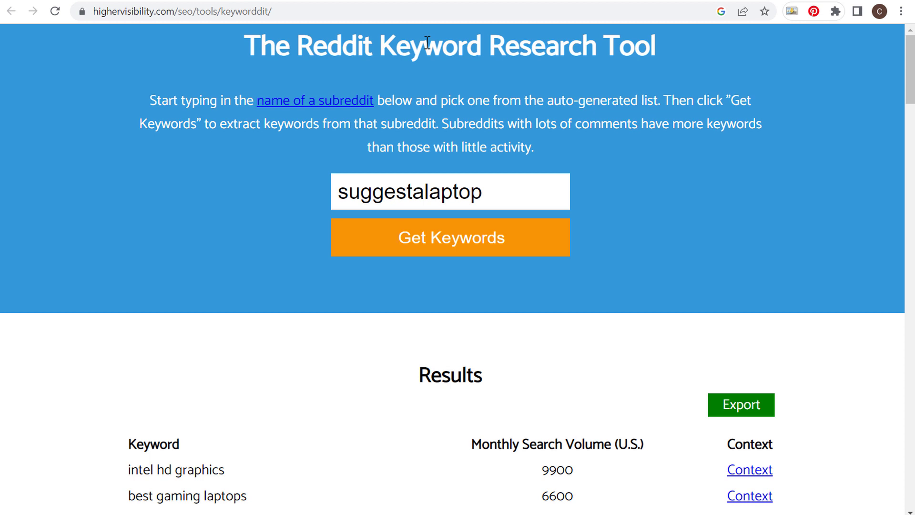
# Switch to HigherVisibility's bulk keyword generator, choose the Handyman business category and submit all of its service types
pyautogui.hotkey('alt', 'Left')
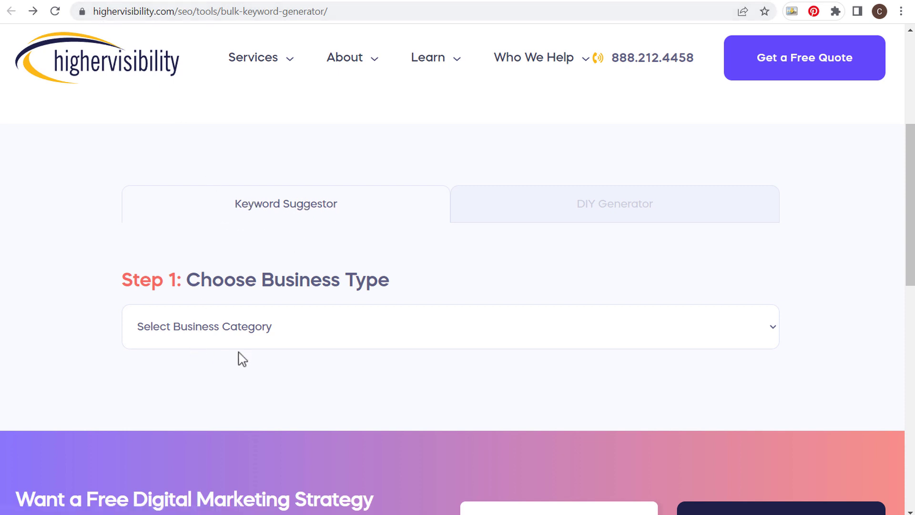
pyautogui.click(285, 346)
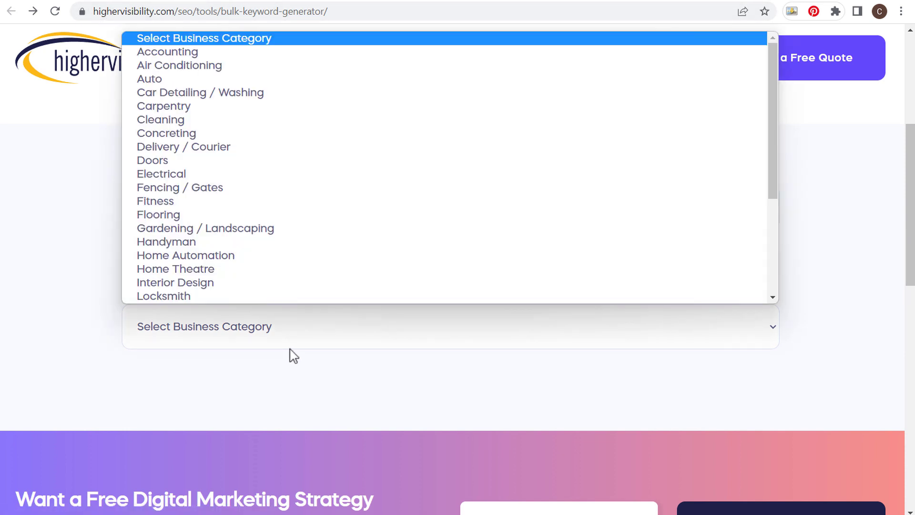
pyautogui.click(168, 243)
pyautogui.scroll(-4, 84, 245)
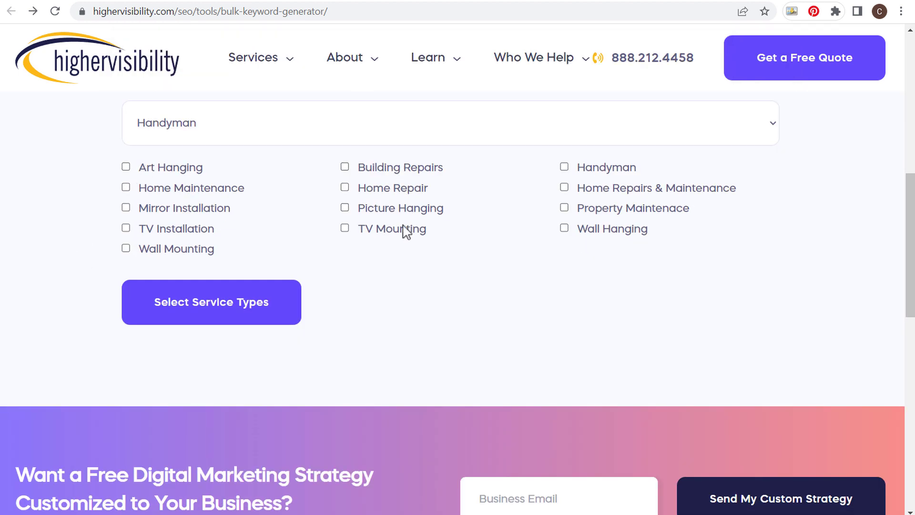
pyautogui.click(126, 166)
pyautogui.click(125, 187)
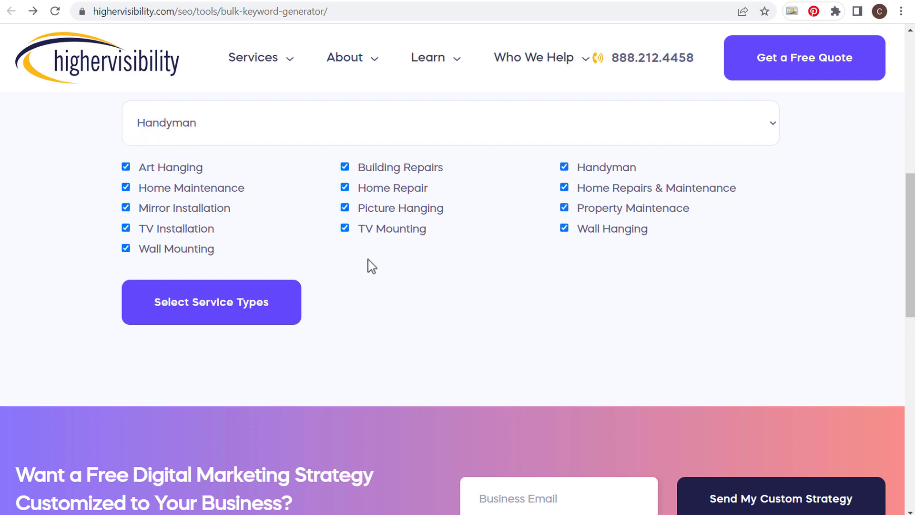
pyautogui.click(233, 314)
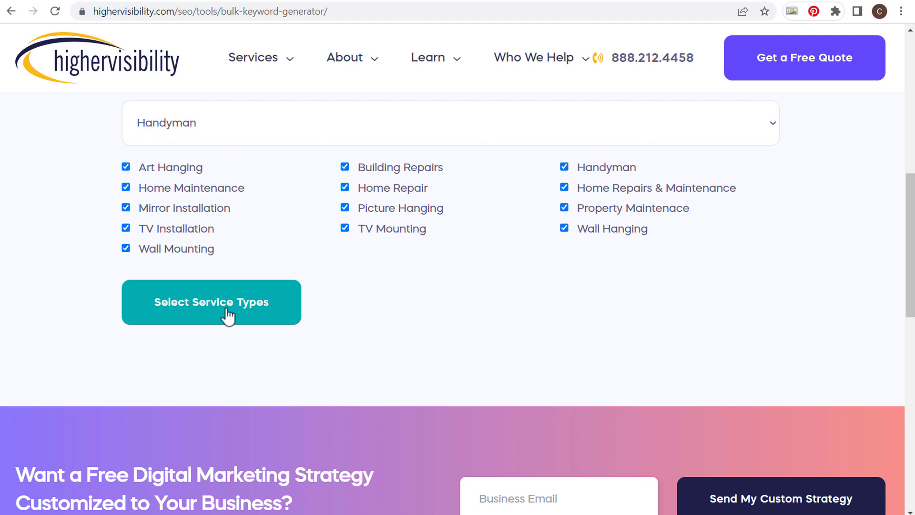
# Enter "Charleston, South Carolina" as the location for the selected handyman services and generate the keywords
pyautogui.scroll(-10, 474, 283)
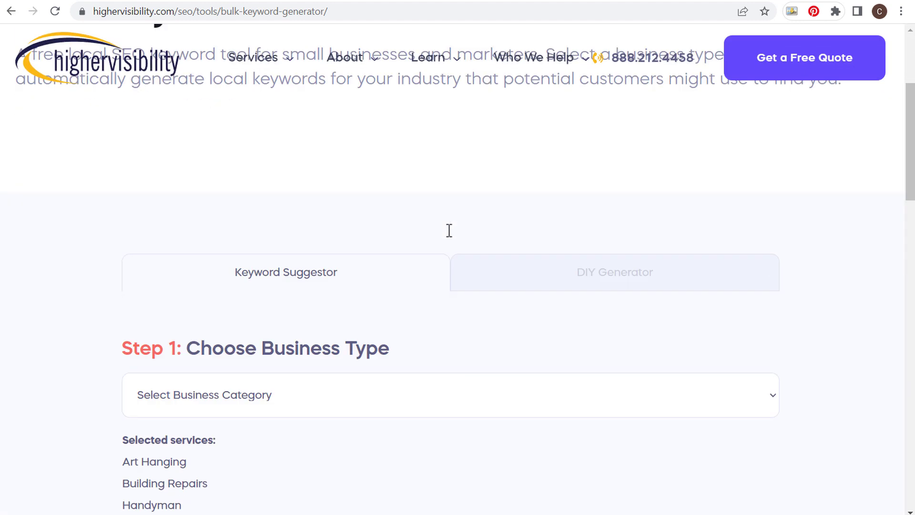
pyautogui.scroll(1, 237, 236)
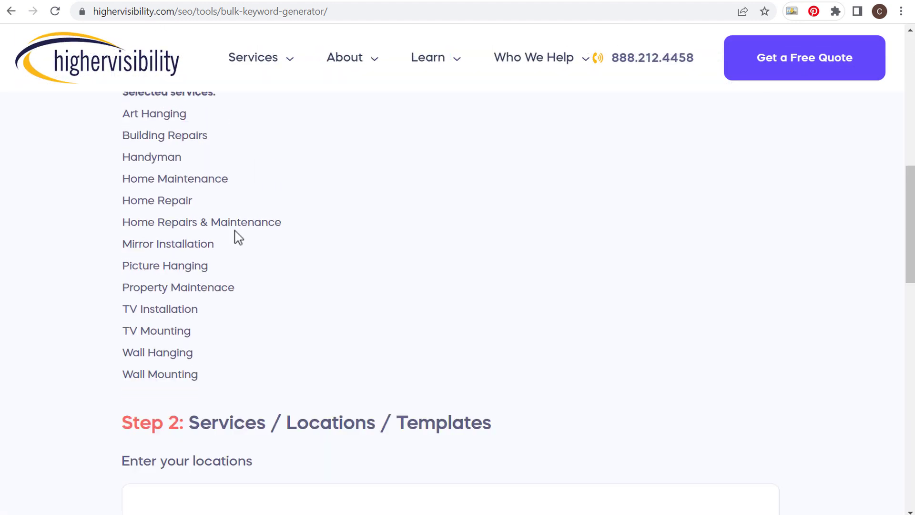
pyautogui.scroll(-4, 282, 293)
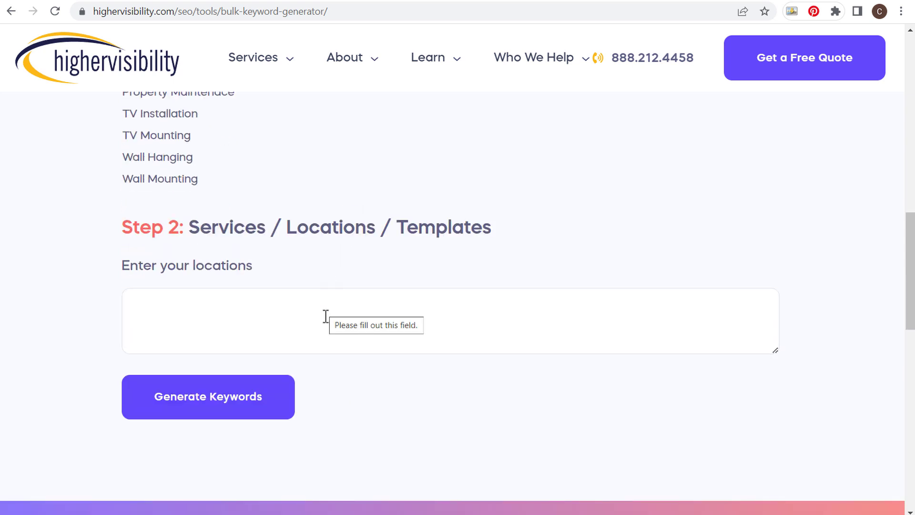
pyautogui.click(325, 300)
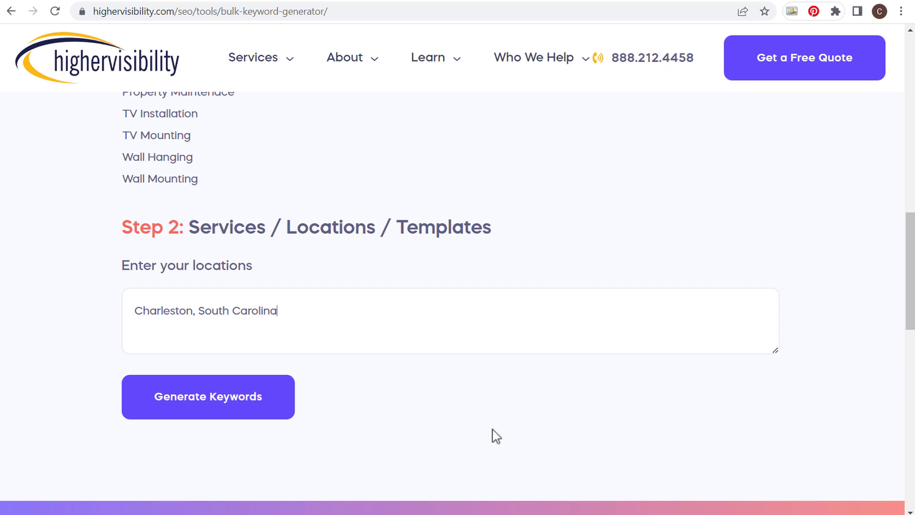
pyautogui.click(266, 402)
# Examine the generated Charleston handyman keywords, the CSV download option and the keyword count, including the wall mount and wall hangings phrases
pyautogui.scroll(-7, 72, 184)
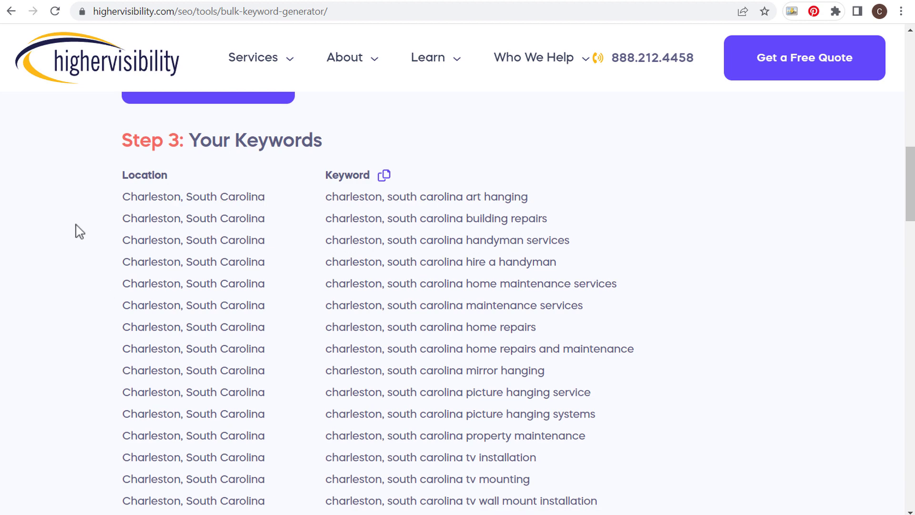
pyautogui.scroll(-20, 81, 229)
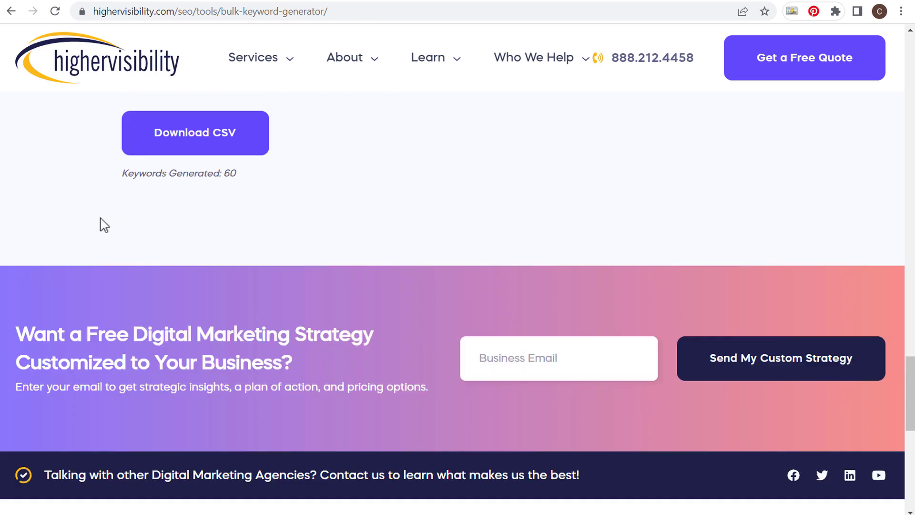
pyautogui.scroll(2, 105, 229)
pyautogui.moveTo(261, 294); pyautogui.dragTo(123, 283)
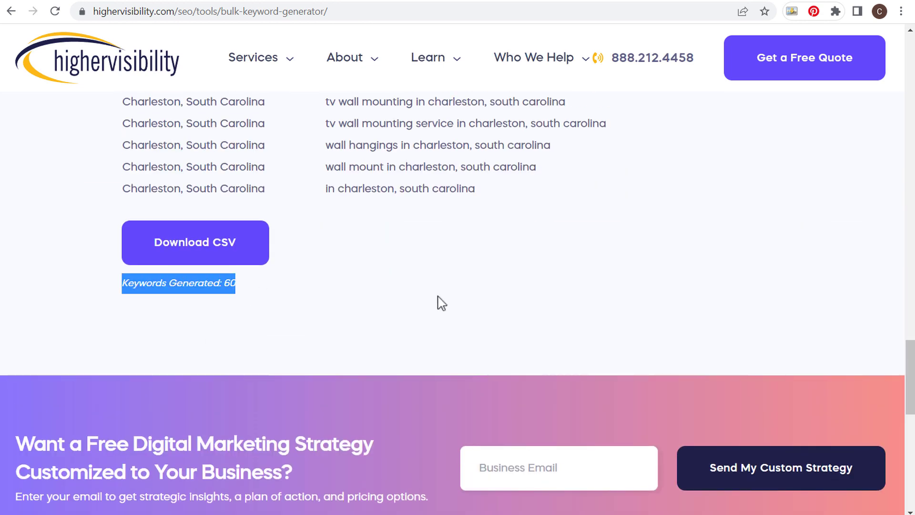
pyautogui.click(437, 302)
pyautogui.click(198, 244)
pyautogui.scroll(4, 498, 260)
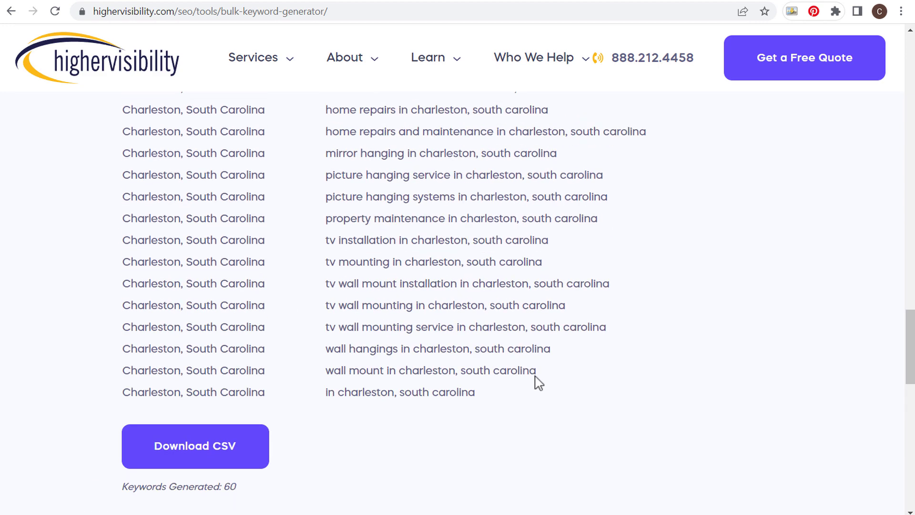
pyautogui.moveTo(573, 376); pyautogui.dragTo(325, 371)
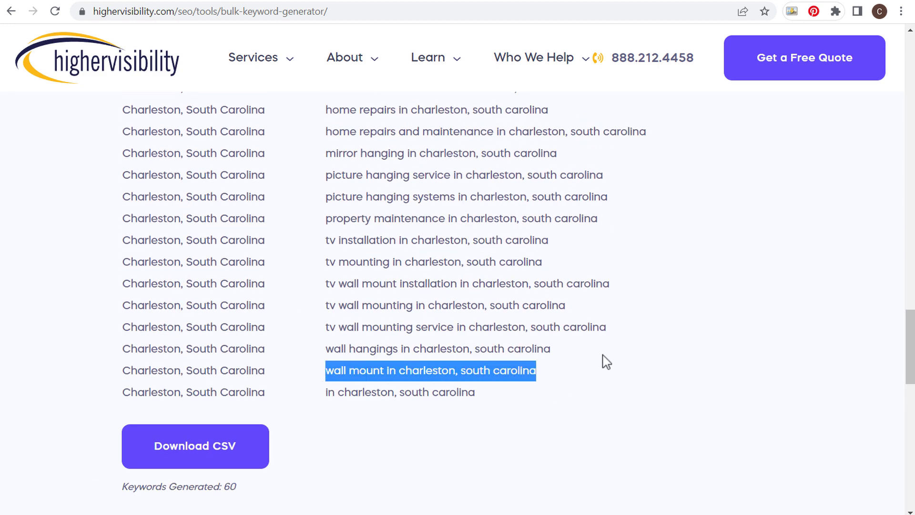
pyautogui.moveTo(605, 356); pyautogui.dragTo(358, 346)
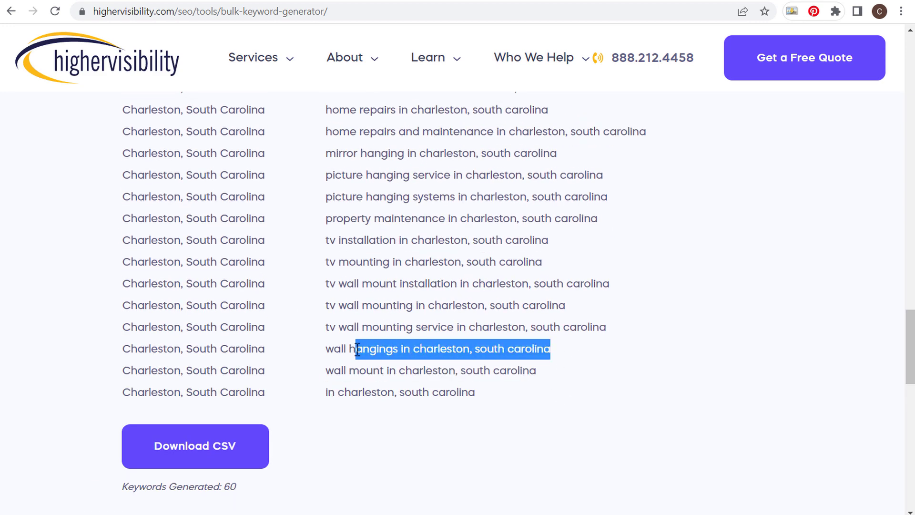
pyautogui.click(355, 269)
pyautogui.scroll(2, 354, 270)
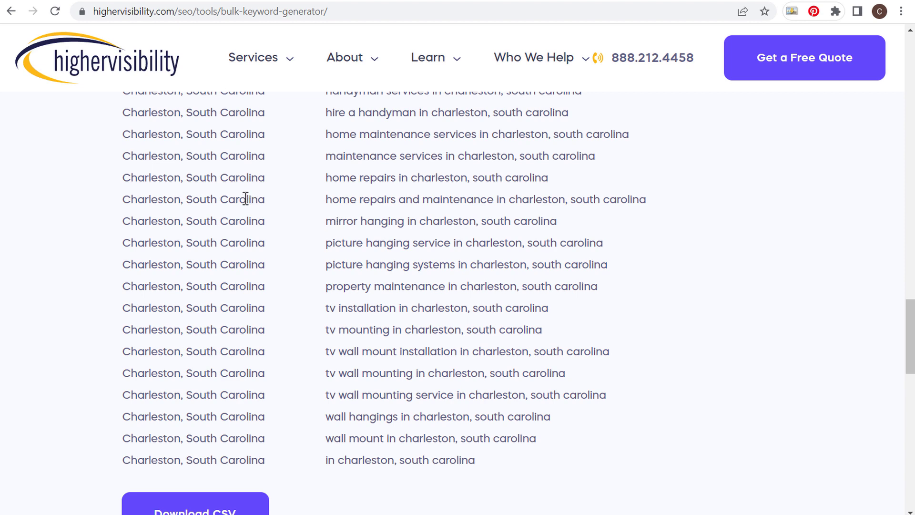
pyautogui.scroll(20, 246, 195)
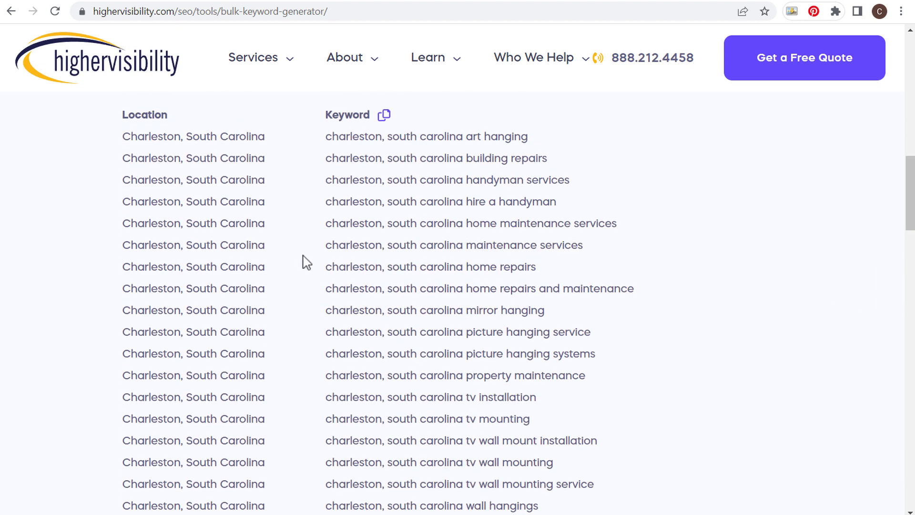
# Look through the full list of available business categories and close it without choosing one
pyautogui.scroll(4, 316, 288)
pyautogui.click(438, 280)
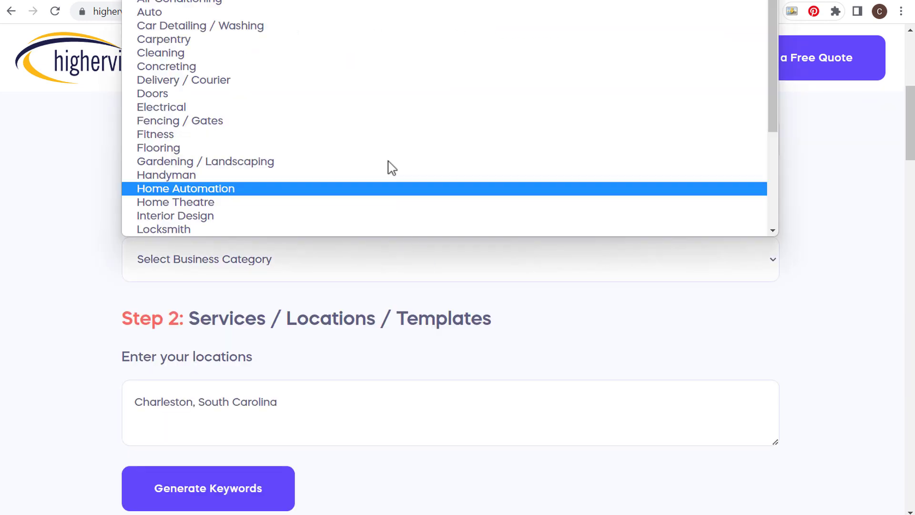
pyautogui.scroll(-3, 367, 36)
pyautogui.scroll(2, 382, 62)
pyautogui.scroll(2, 386, 80)
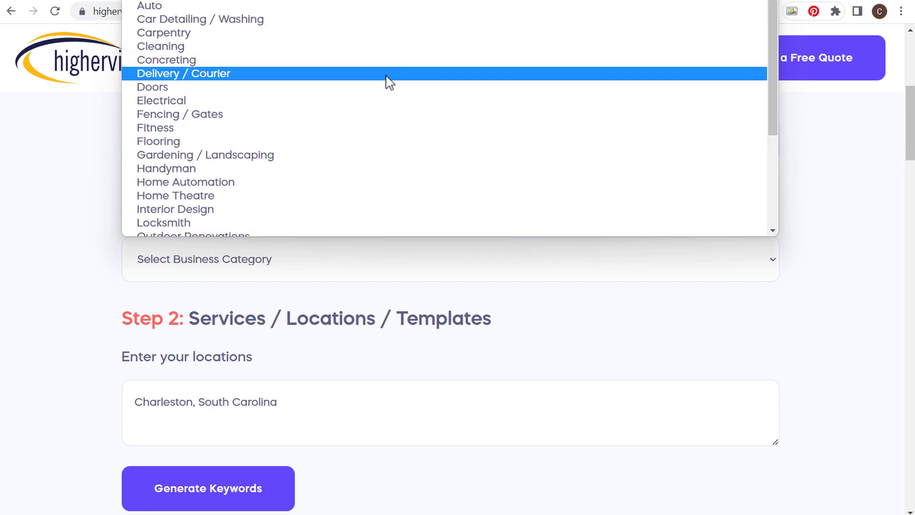
pyautogui.scroll(-4, 333, 95)
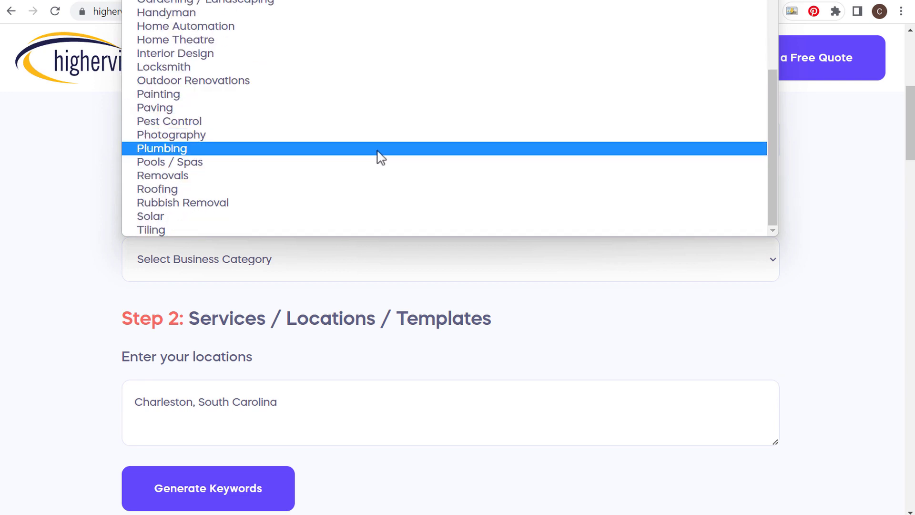
pyautogui.click(75, 190)
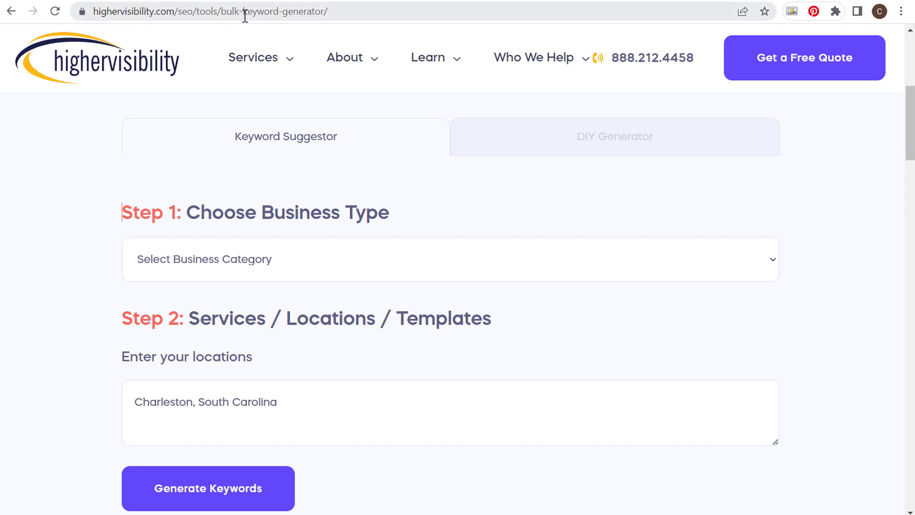
# Switch to WordStream's Free Keyword Tool and review the "laptops" keyword results with their volumes, bids and competition
pyautogui.click(475, 4)
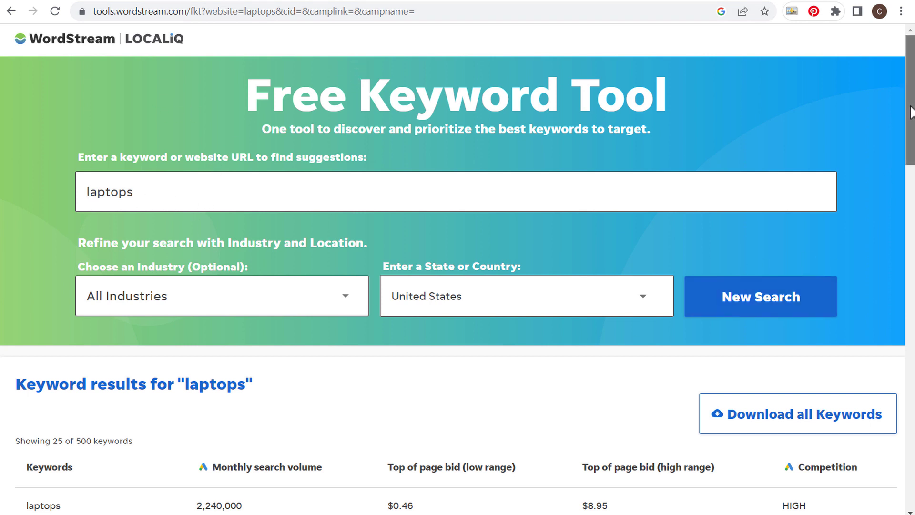
pyautogui.moveTo(910, 115); pyautogui.dragTo(912, 201)
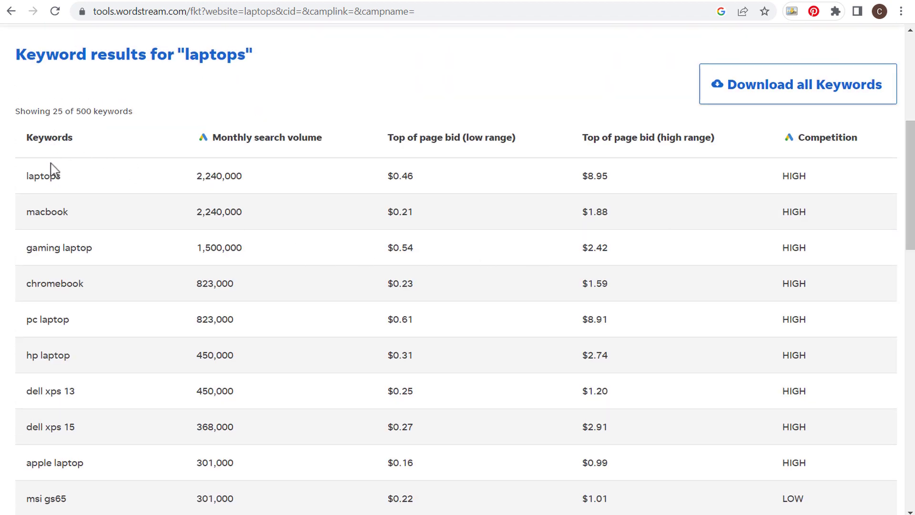
pyautogui.moveTo(133, 111); pyautogui.dragTo(15, 112)
pyautogui.click(16, 112)
# Check what downloading all keywords requires, dismiss the e-mail form and view the "laptops" results down to the paging options
pyautogui.click(804, 98)
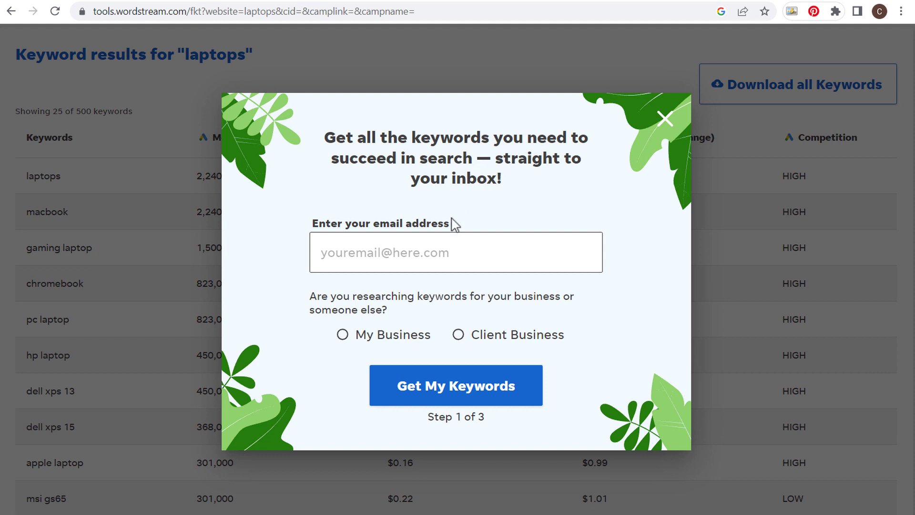
pyautogui.click(663, 112)
pyautogui.scroll(-14, 488, 96)
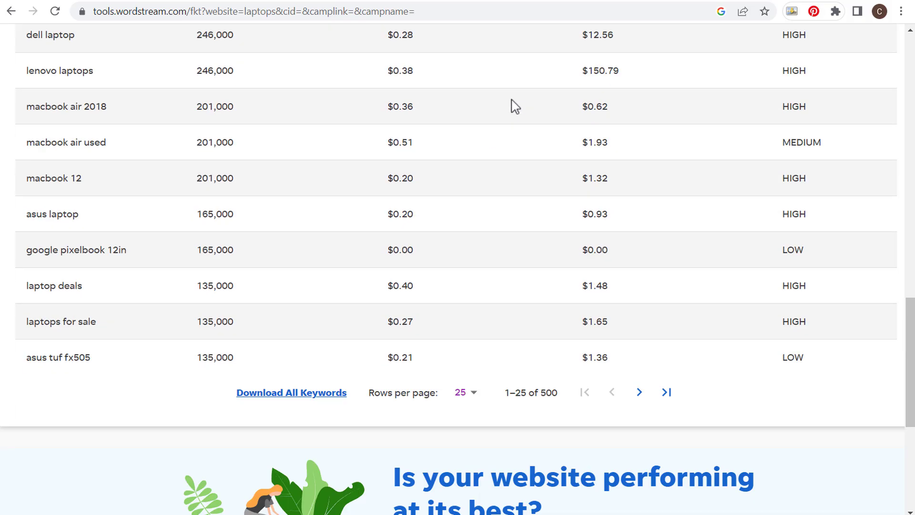
# Compare the monthly search volumes of the 4k laptop and dell xps 15 keywords and return to the beginning of the "laptops" results
pyautogui.scroll(-4, 516, 98)
pyautogui.scroll(9, 92, 188)
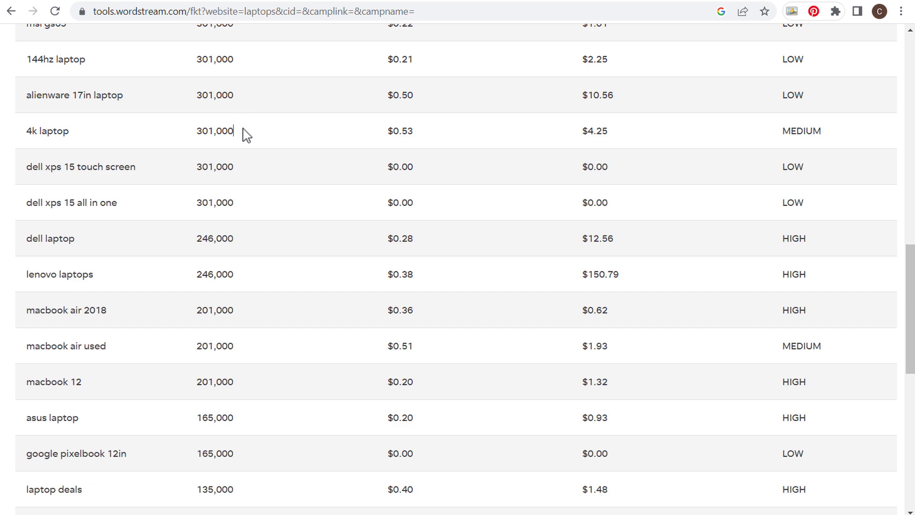
pyautogui.moveTo(244, 130); pyautogui.dragTo(188, 131)
pyautogui.moveTo(251, 172); pyautogui.dragTo(174, 175)
pyautogui.moveTo(233, 202); pyautogui.dragTo(172, 211)
pyautogui.click(273, 208)
pyautogui.scroll(1, 288, 220)
pyautogui.scroll(10, 305, 227)
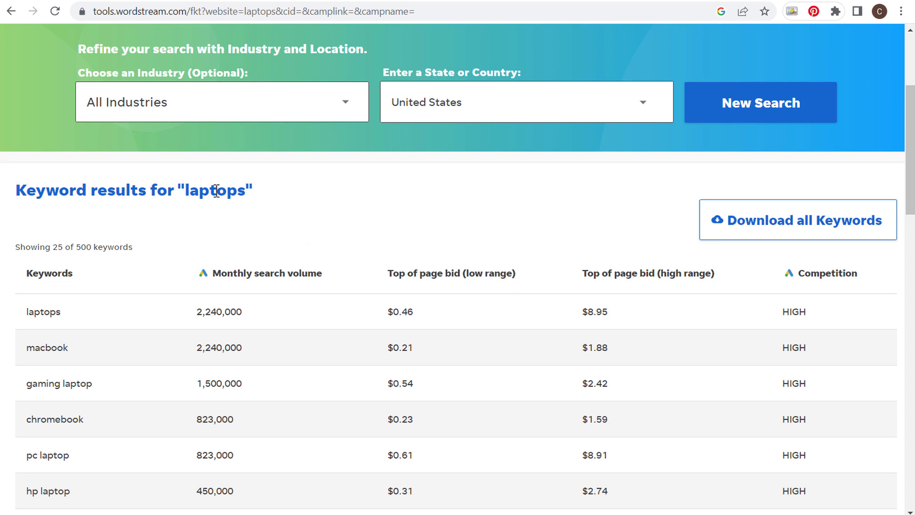
# Switch to AppTweak's Keyword Suggest Tool and read its description, search options and first suggestions for "puzzle"
pyautogui.click(507, 1)
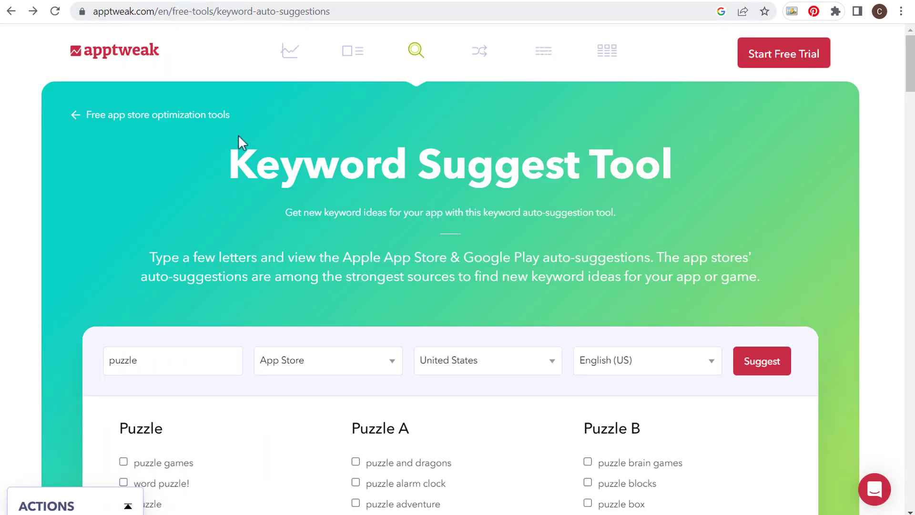
pyautogui.moveTo(181, 260); pyautogui.dragTo(551, 260)
pyautogui.click(589, 257)
pyautogui.scroll(-1, 448, 280)
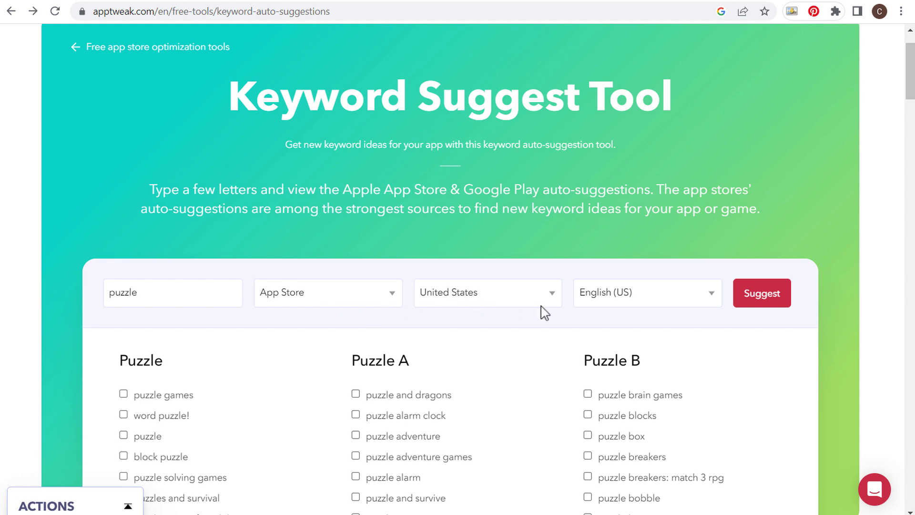
pyautogui.scroll(-2, 534, 183)
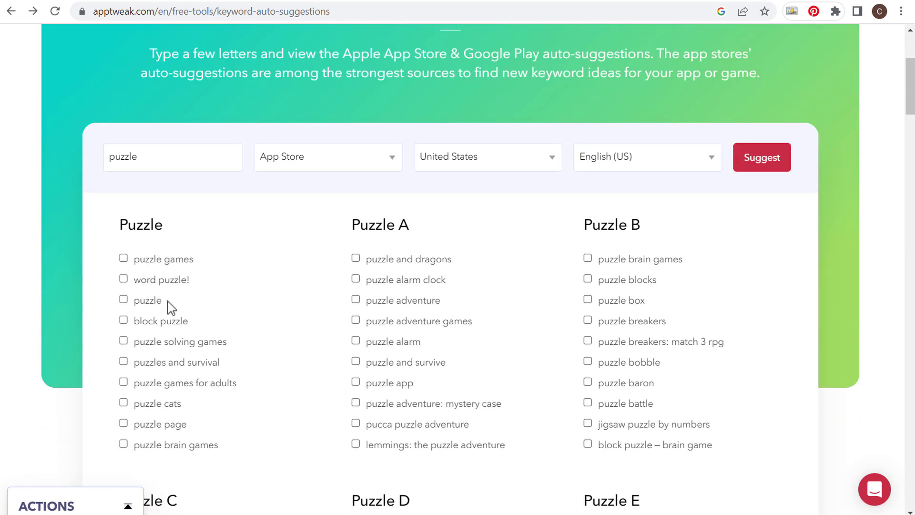
# Browse the "puzzle" keyword suggestions from A to Z and reread the note on Apple App Store and Google Play auto-suggestions
pyautogui.scroll(-3, 496, 248)
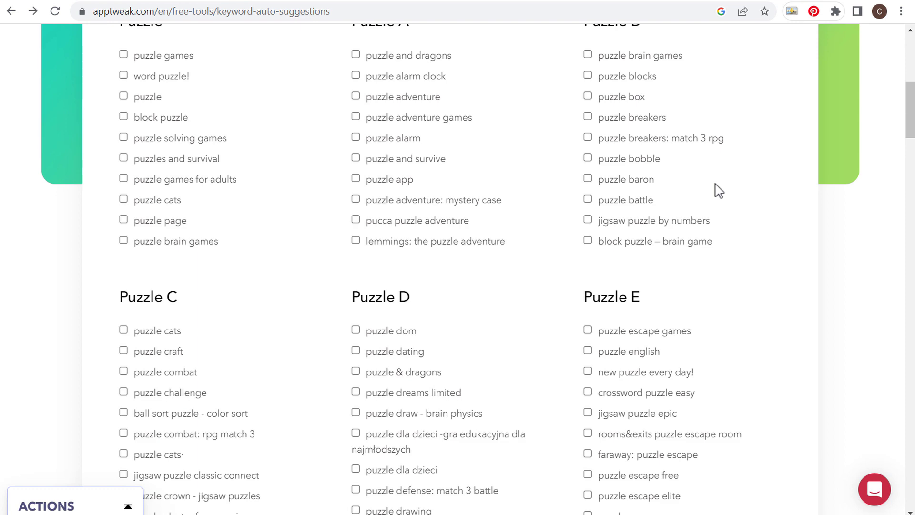
pyautogui.scroll(-18, 572, 205)
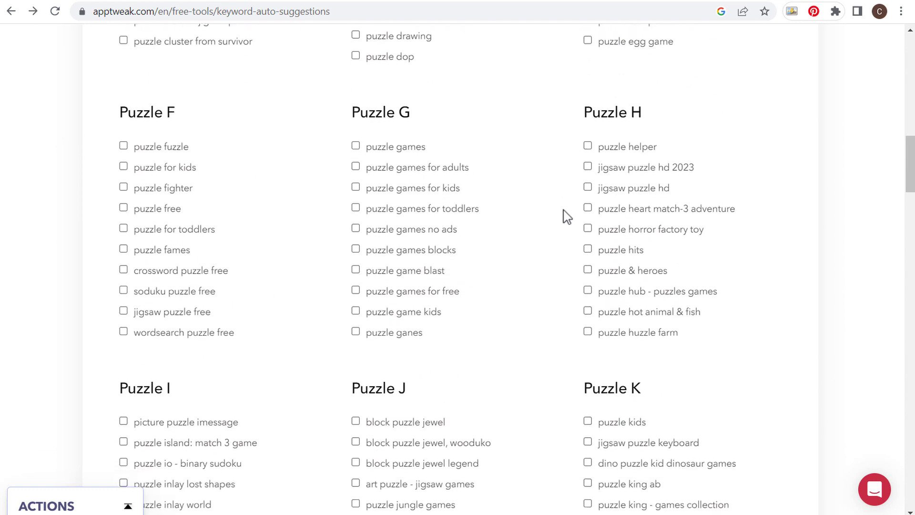
pyautogui.scroll(-10, 563, 210)
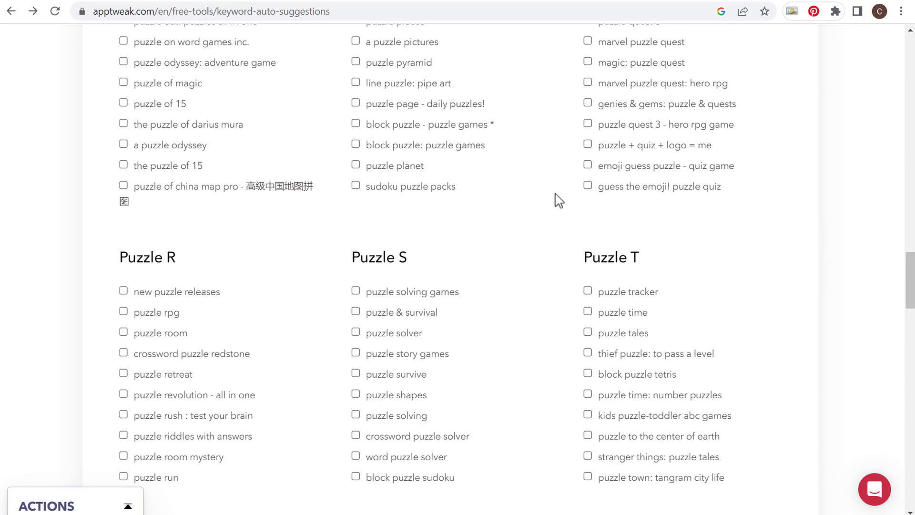
pyautogui.scroll(-12, 557, 199)
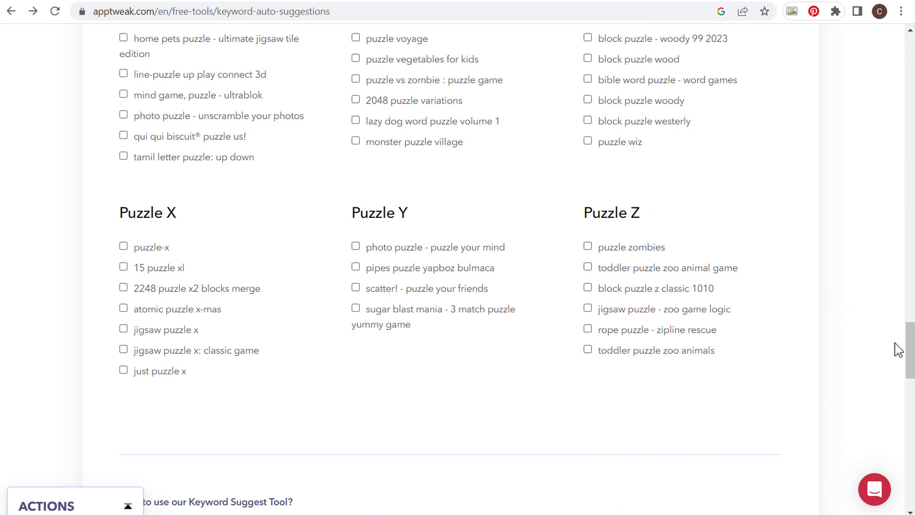
pyautogui.scroll(7, 832, 324)
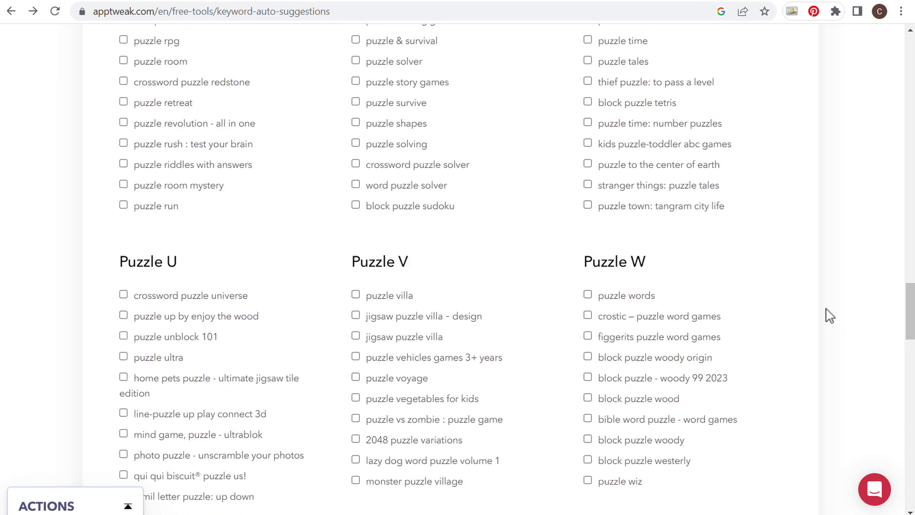
pyautogui.scroll(20, 829, 314)
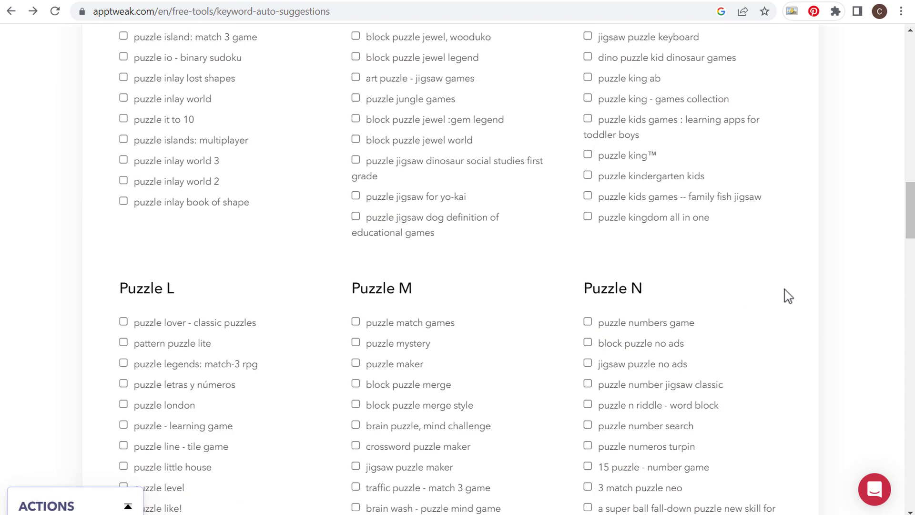
pyautogui.scroll(3, 878, 289)
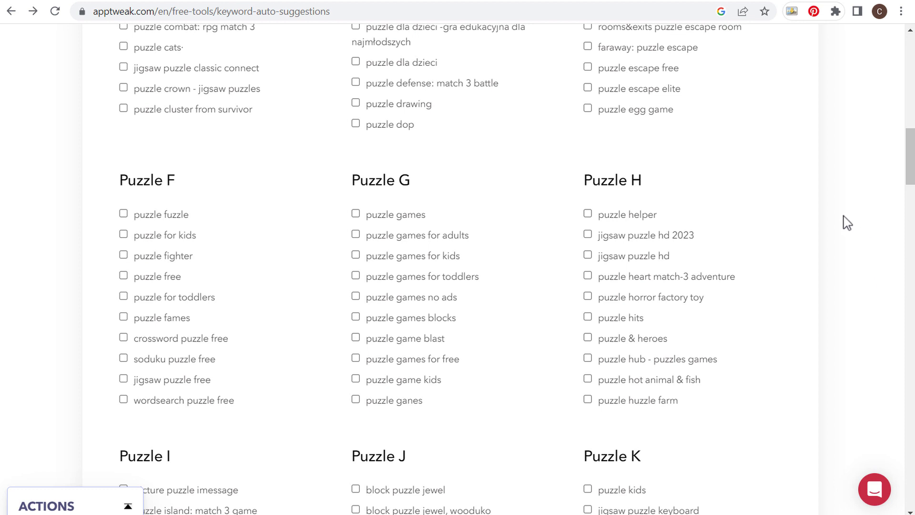
pyautogui.scroll(10, 349, 137)
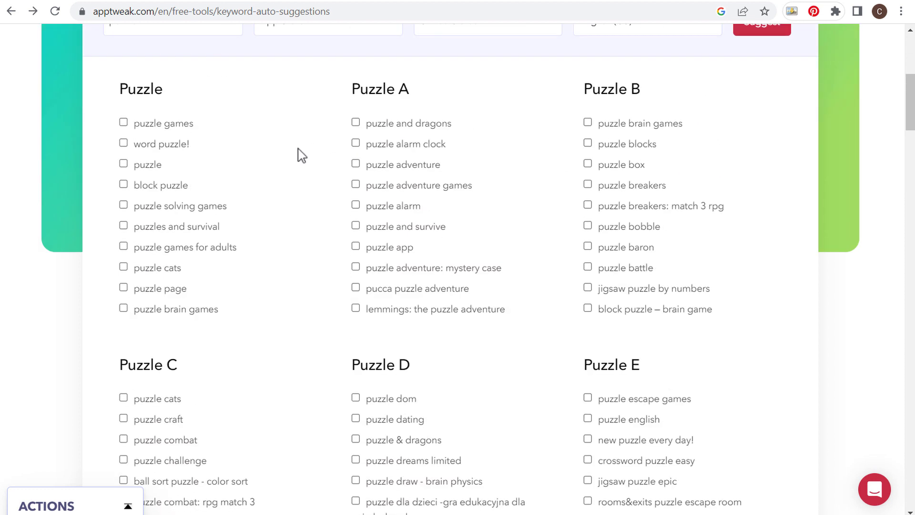
pyautogui.scroll(4, 302, 155)
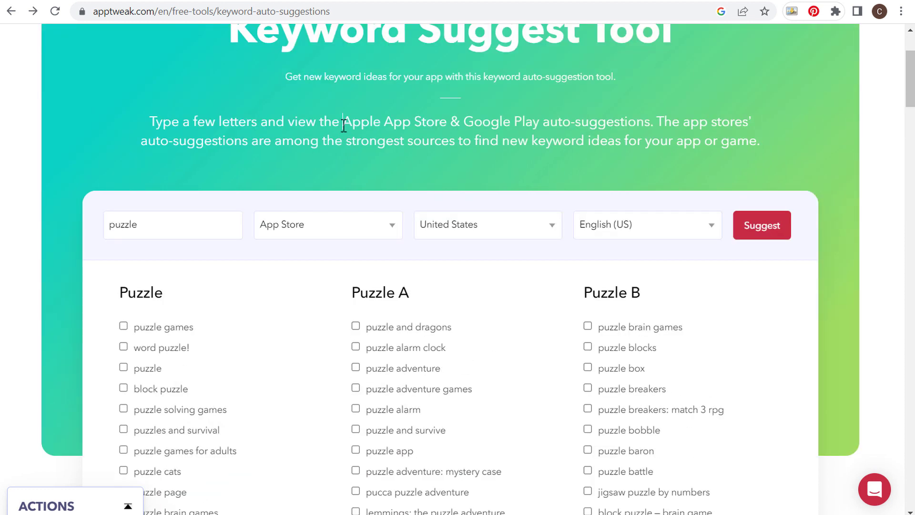
pyautogui.moveTo(343, 125); pyautogui.dragTo(545, 123)
pyautogui.click(569, 120)
# Switch to Keyword Tool Dominator's Amazon Keyword Tool and look through the list of its other keyword tools without choosing one
pyautogui.click(535, 3)
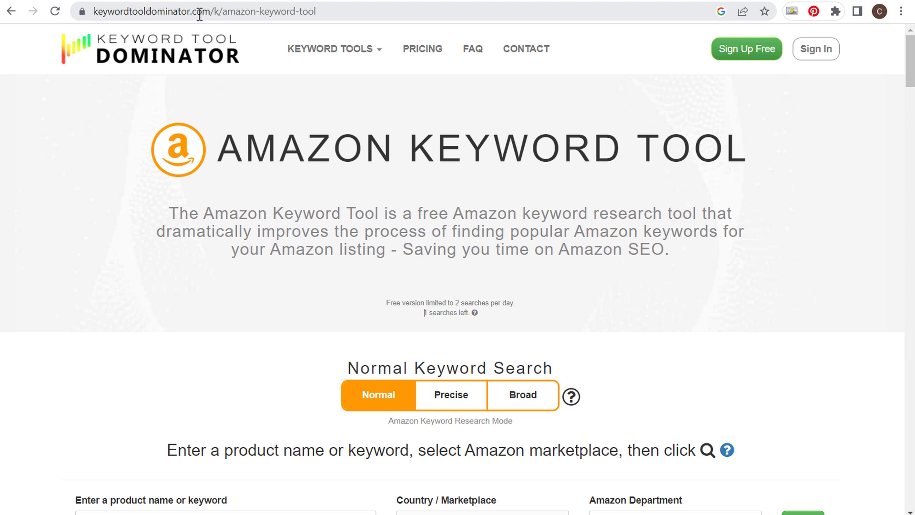
pyautogui.click(364, 51)
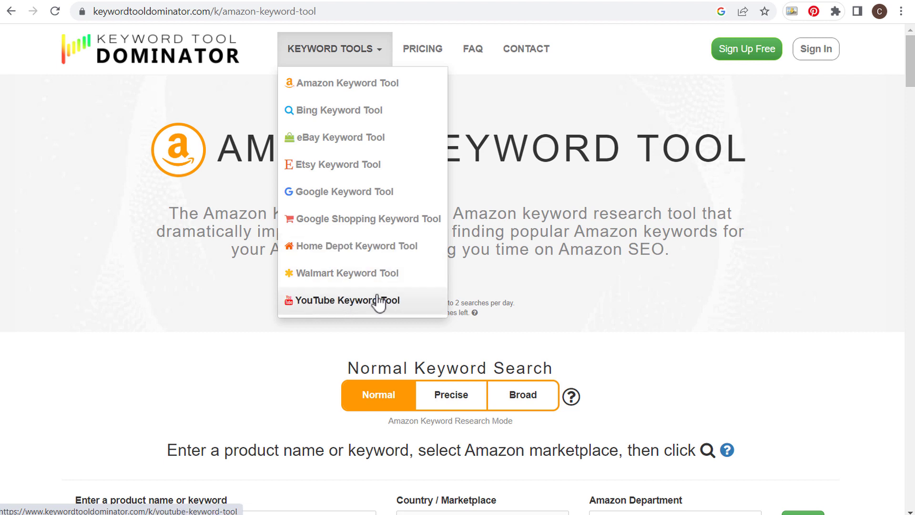
pyautogui.click(227, 381)
pyautogui.moveTo(224, 150); pyautogui.dragTo(437, 150)
pyautogui.click(490, 148)
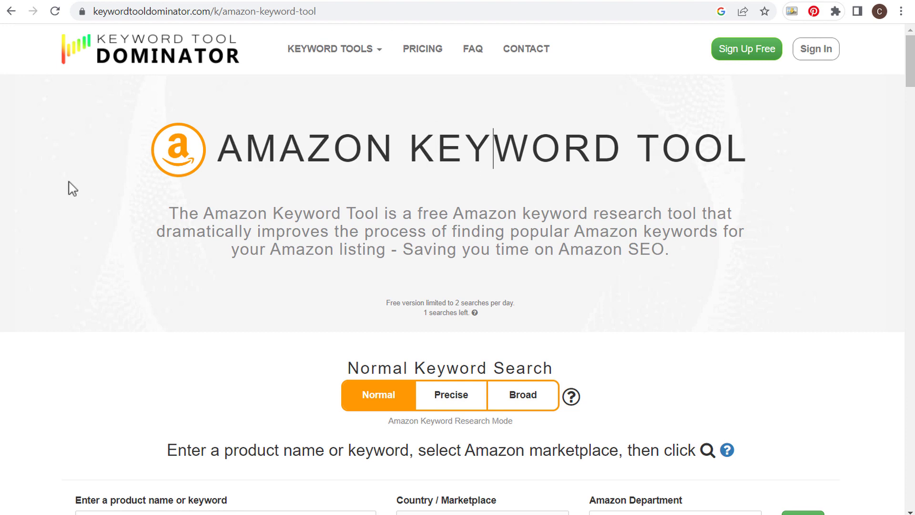
# Review the Amazon "dog toy" search settings and go through the keyword list with its top 10 marks and scores
pyautogui.scroll(-5, 67, 188)
pyautogui.scroll(-1, 55, 175)
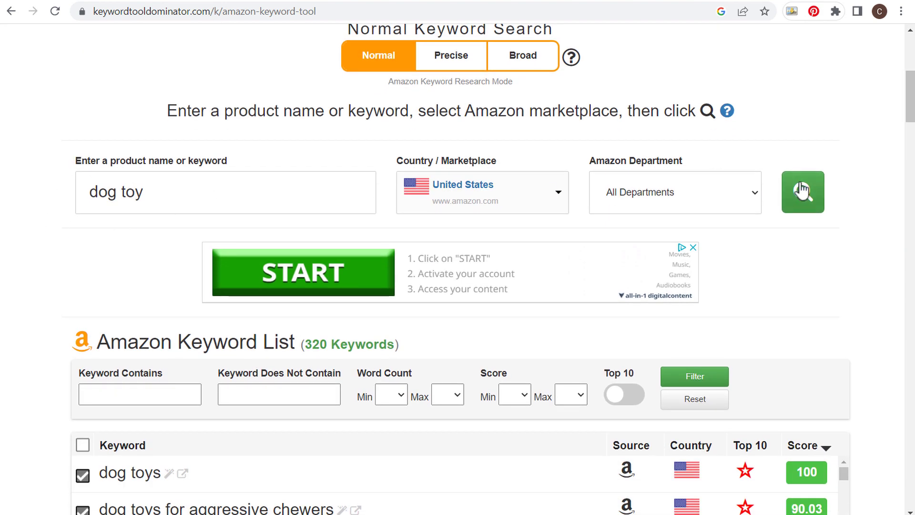
pyautogui.scroll(-2, 91, 154)
pyautogui.scroll(-6, 91, 154)
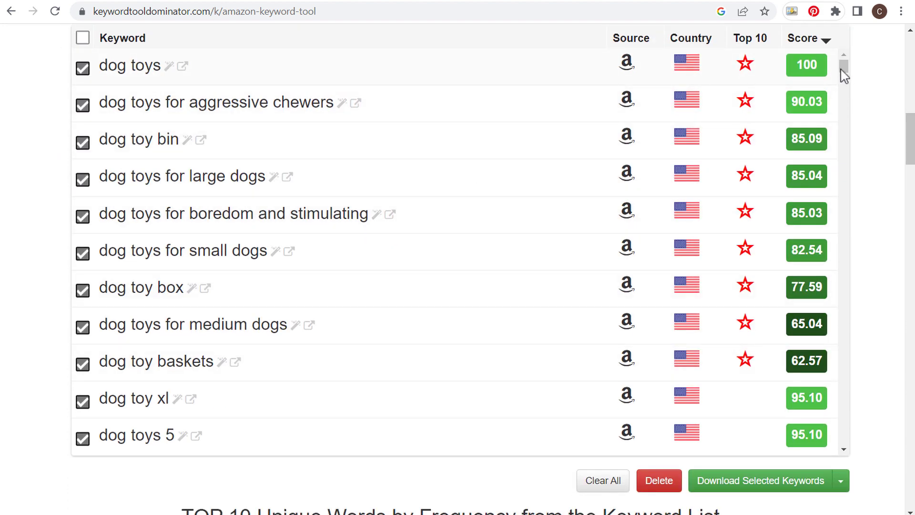
pyautogui.moveTo(843, 70); pyautogui.dragTo(859, 242)
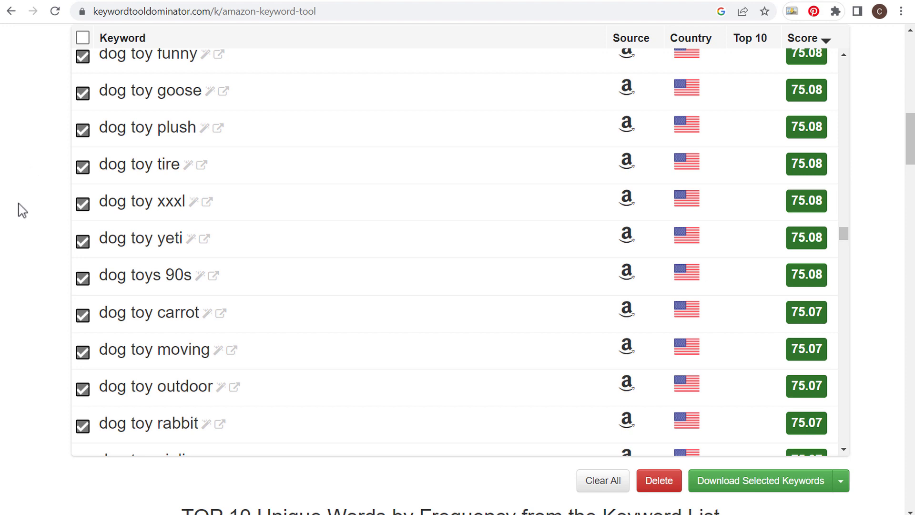
# Examine the chart of the top 10 unique words by frequency and return to the "dog toy" search form
pyautogui.scroll(-7, 24, 209)
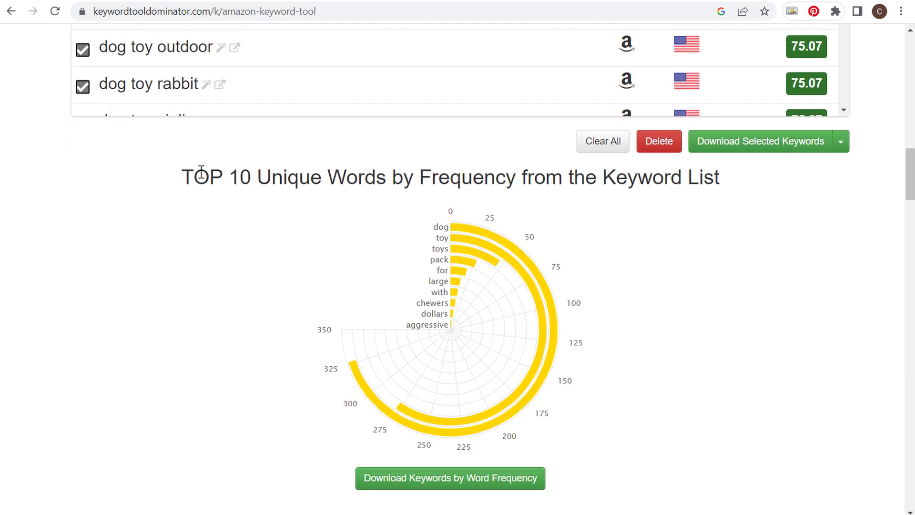
pyautogui.moveTo(182, 177); pyautogui.dragTo(483, 178)
pyautogui.click(516, 177)
pyautogui.moveTo(435, 233)
pyautogui.scroll(-2, 149, 275)
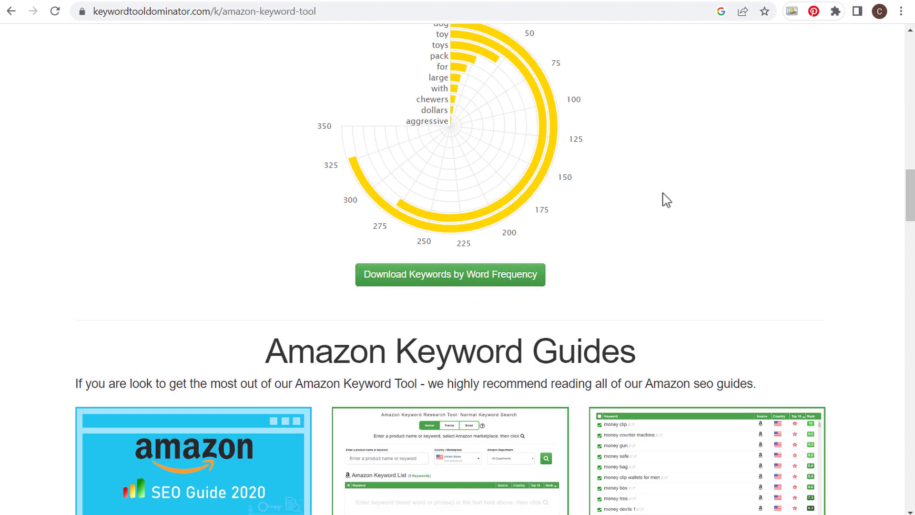
pyautogui.scroll(5, 38, 150)
pyautogui.scroll(10, 42, 143)
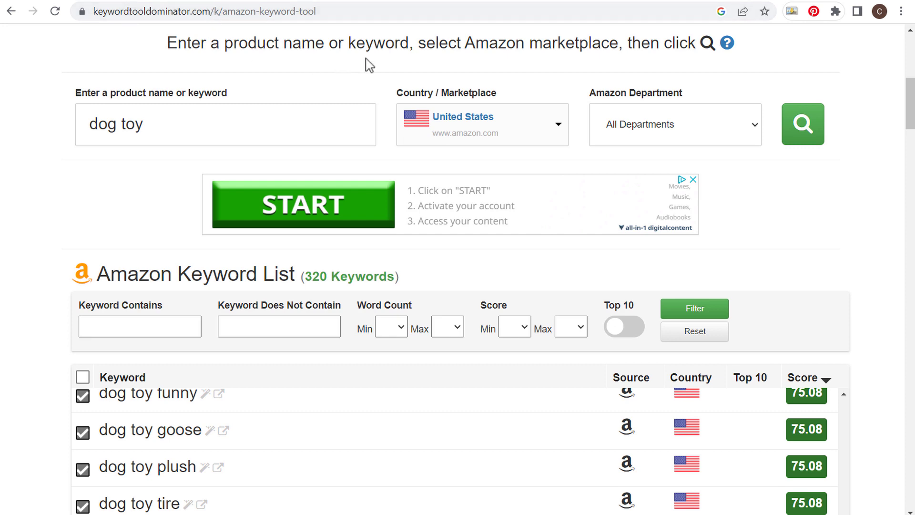
# Switch to KeySearch's Free SEO Tools page, check its web address and view the list of free tools
pyautogui.hotkey('ctrl', 'Tab')
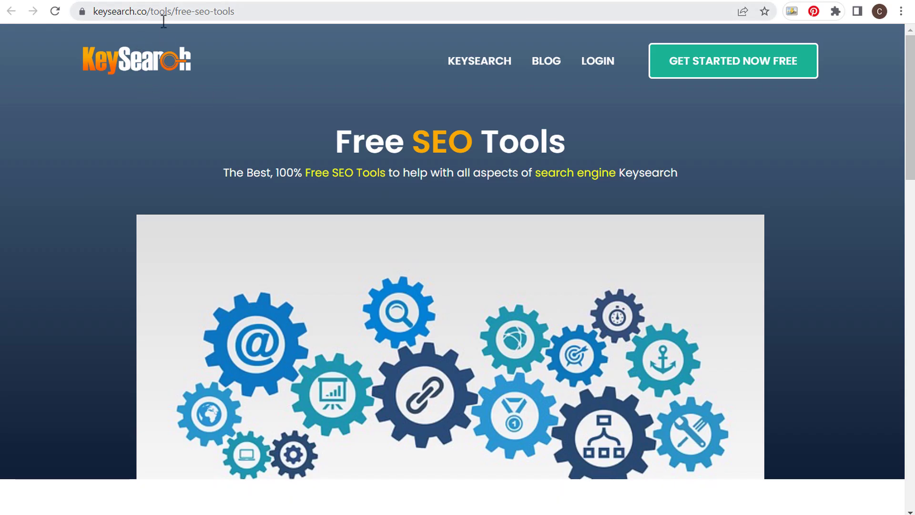
pyautogui.moveTo(151, 11); pyautogui.dragTo(280, 47)
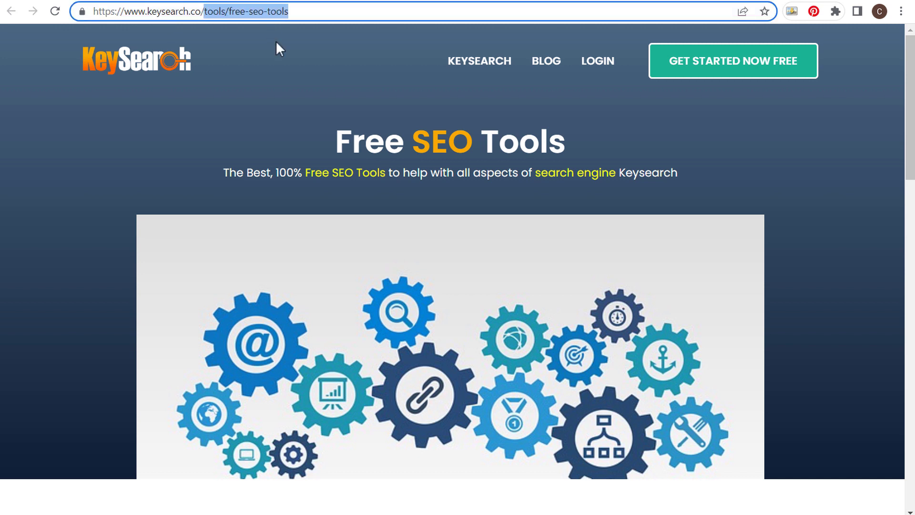
pyautogui.click(385, 152)
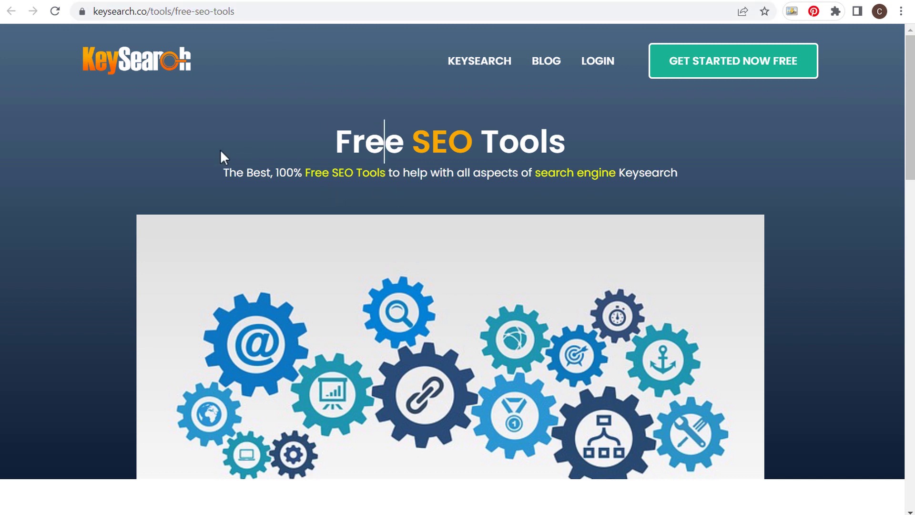
pyautogui.scroll(-8, 116, 177)
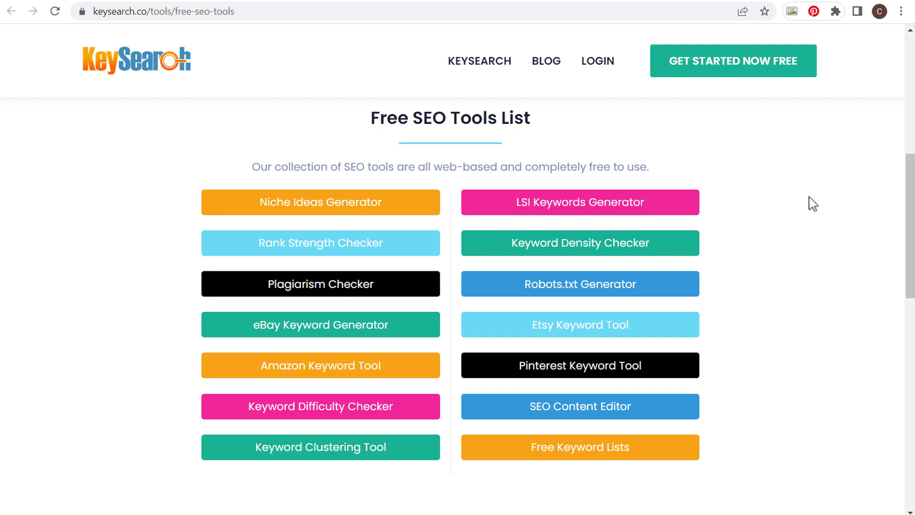
# Open the Niche Ideas Generator to view its search and trending lists, and return to the start of the Free SEO Tools page
pyautogui.click(390, 202)
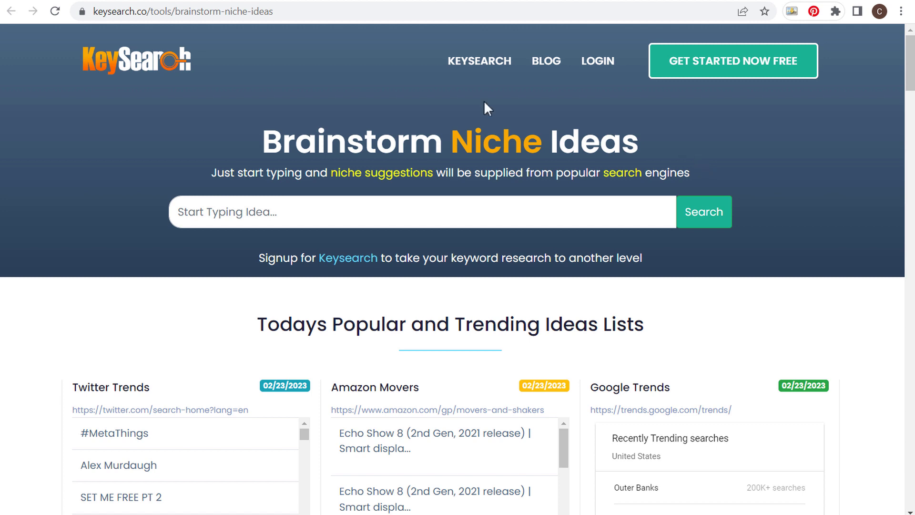
pyautogui.hotkey('alt', 'Left')
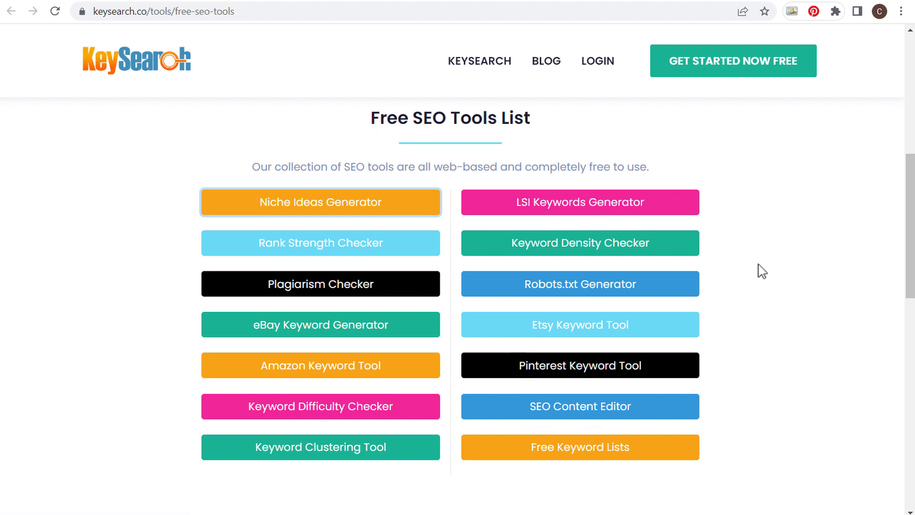
pyautogui.scroll(4, 768, 289)
pyautogui.scroll(4, 448, 323)
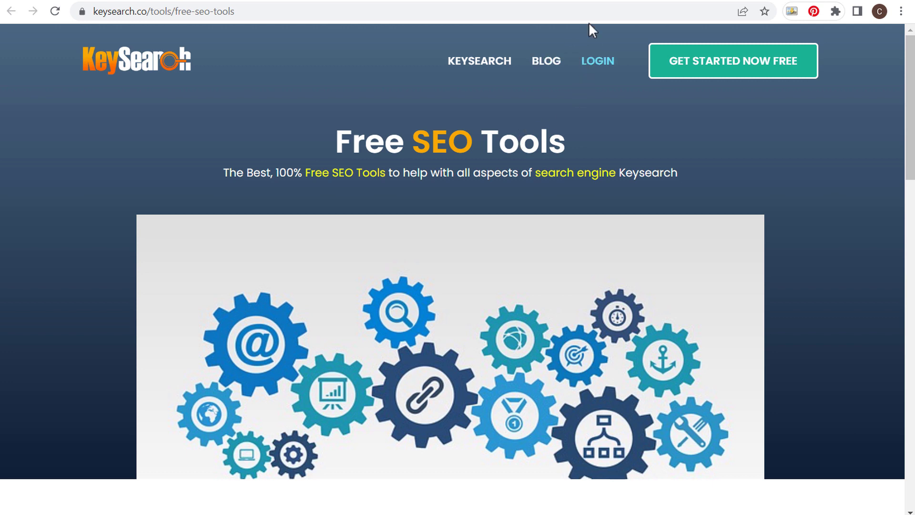
# Switch to Ahrefs' Free Keyword Generator, find Google keywords for "laptops" in the United States, review the full list and close it
pyautogui.click(618, 3)
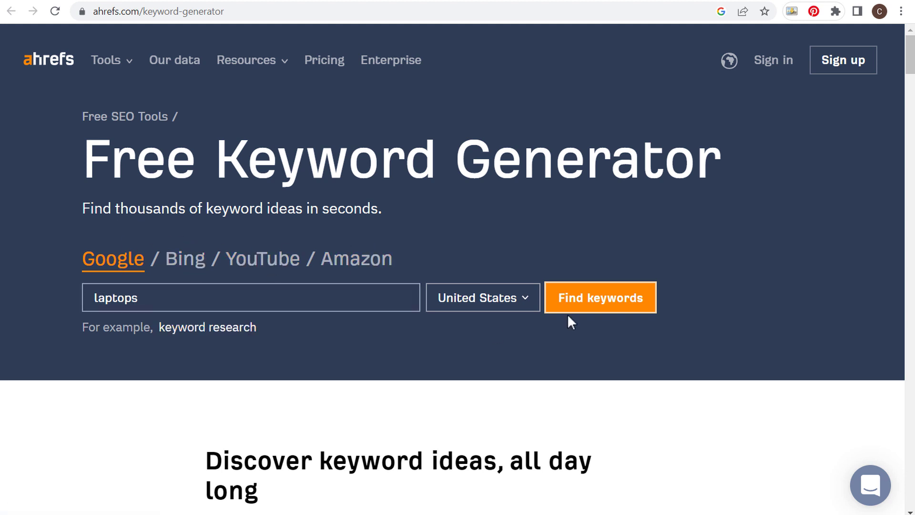
pyautogui.click(611, 308)
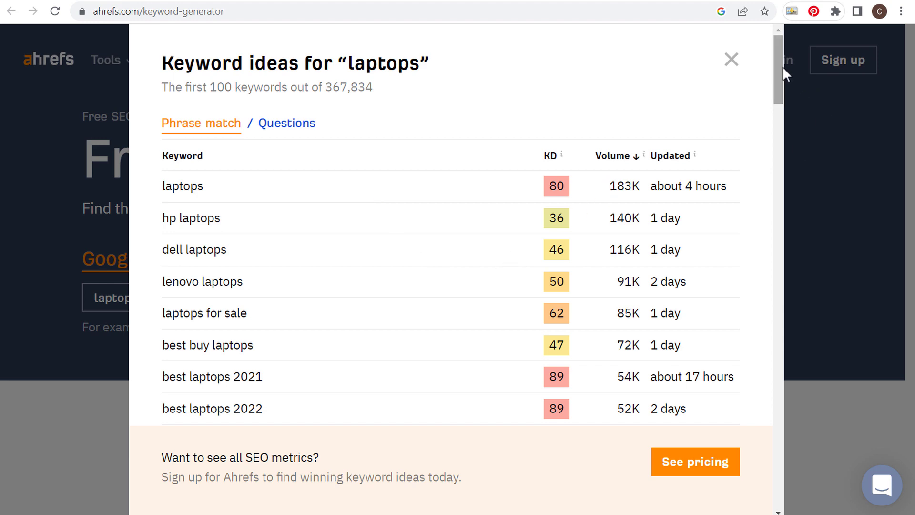
pyautogui.moveTo(777, 61); pyautogui.dragTo(793, 467)
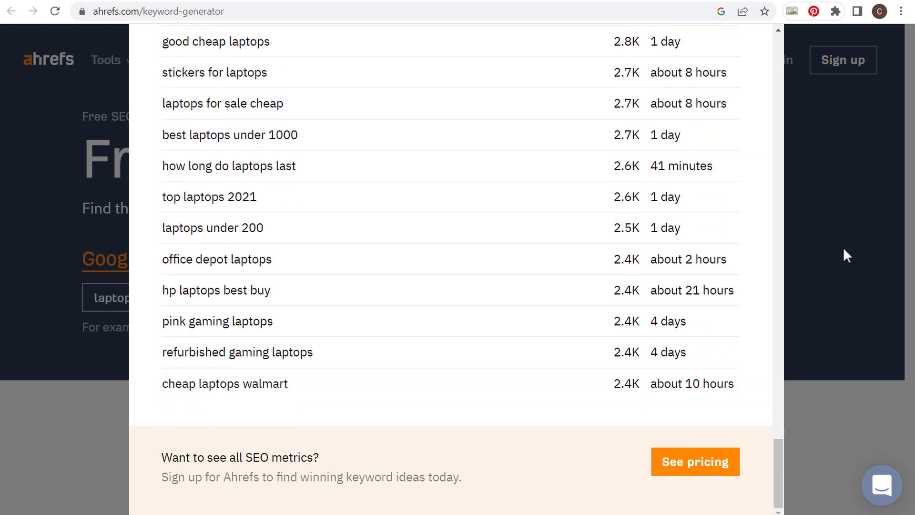
pyautogui.click(854, 220)
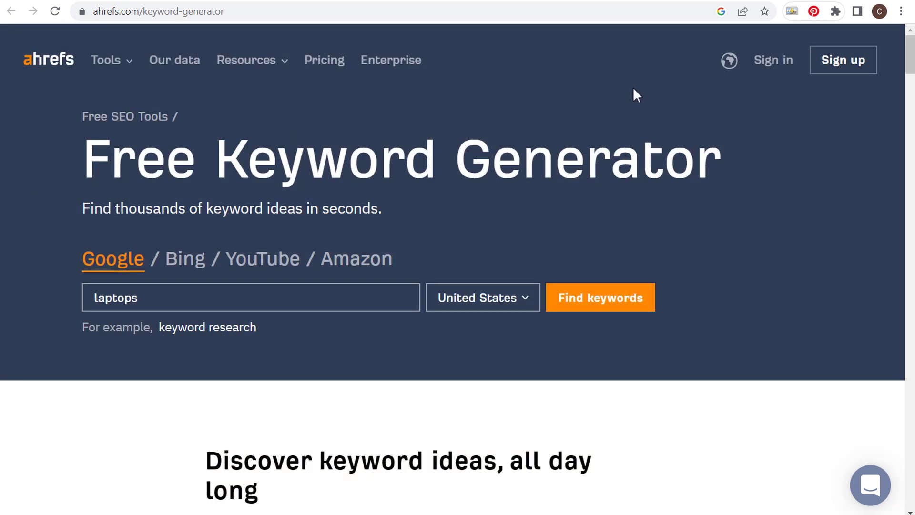
# Switch to keyword-tools.org's "laptops" results and review the keywords' search volume, CPC and competition, including the "144hz laptop" entry
pyautogui.click(647, 3)
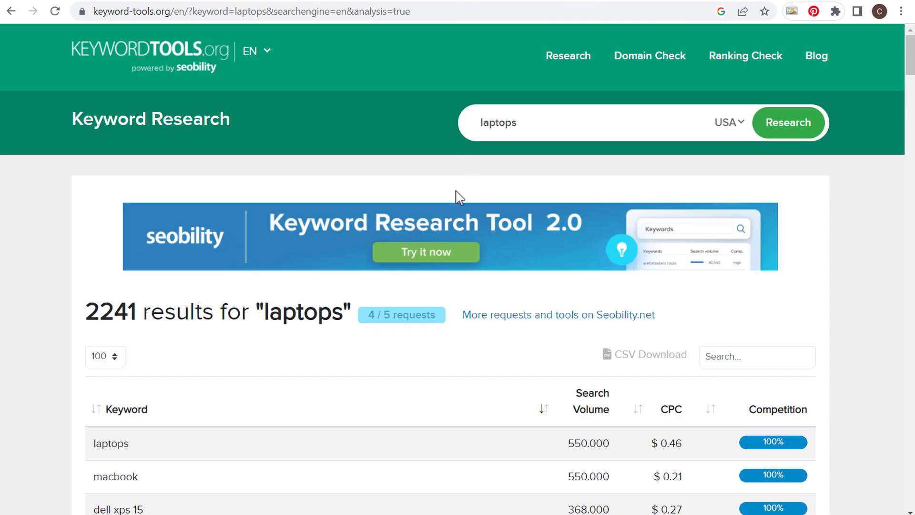
pyautogui.moveTo(89, 312); pyautogui.dragTo(202, 311)
pyautogui.click(202, 311)
pyautogui.scroll(-5, 60, 337)
pyautogui.scroll(-20, 59, 337)
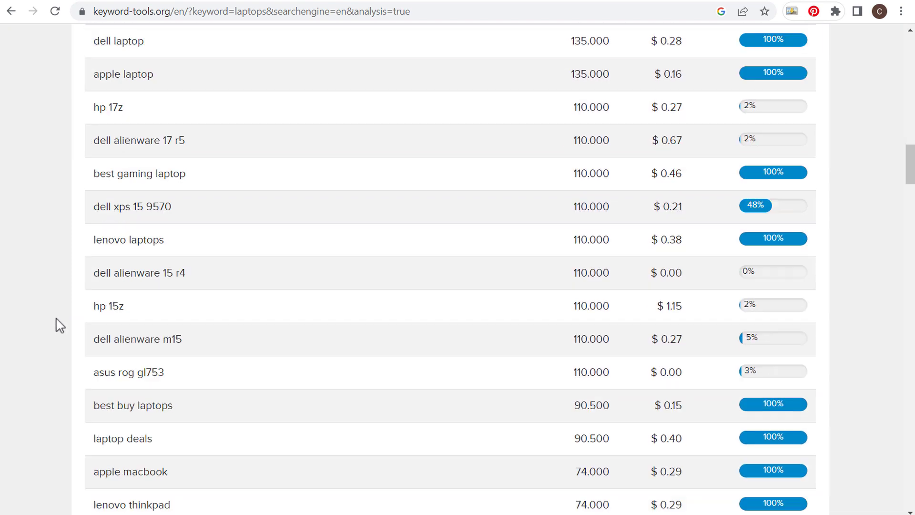
pyautogui.scroll(20, 60, 320)
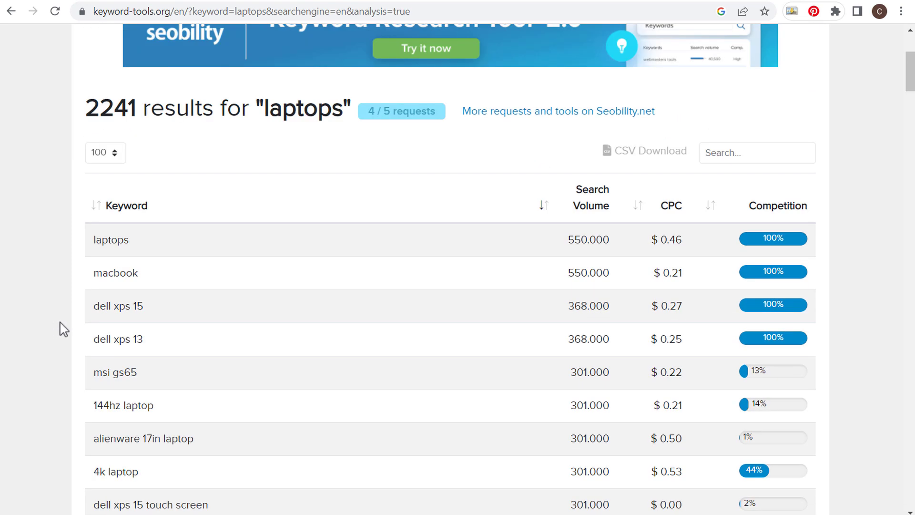
pyautogui.moveTo(759, 211)
pyautogui.moveTo(165, 408); pyautogui.dragTo(99, 408)
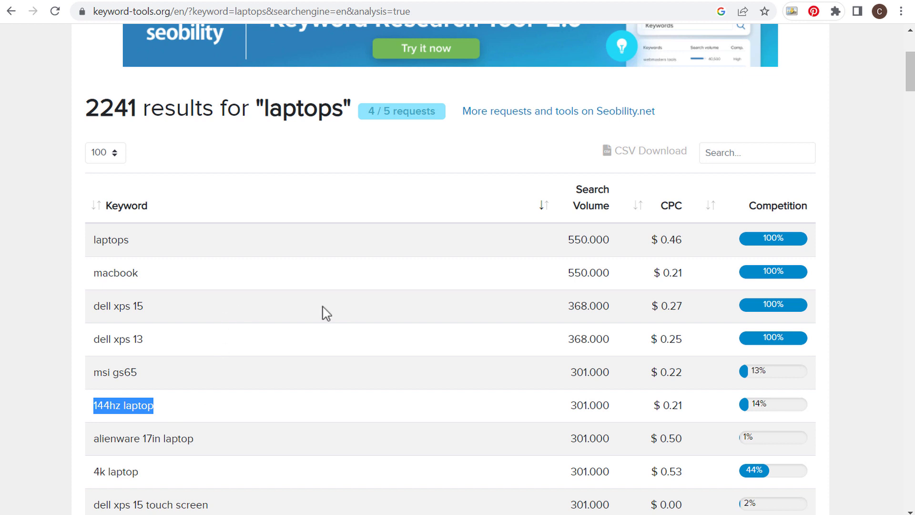
pyautogui.click(880, 296)
pyautogui.scroll(5, 864, 300)
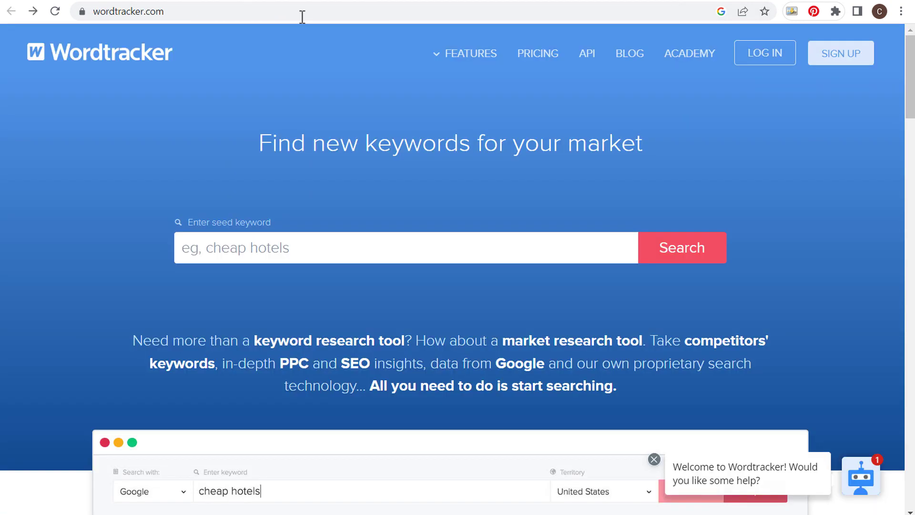
# Search Wordtracker for the seed keyword "laptops" and check the remaining free searches notice
pyautogui.click(356, 249)
pyautogui.click(257, 282)
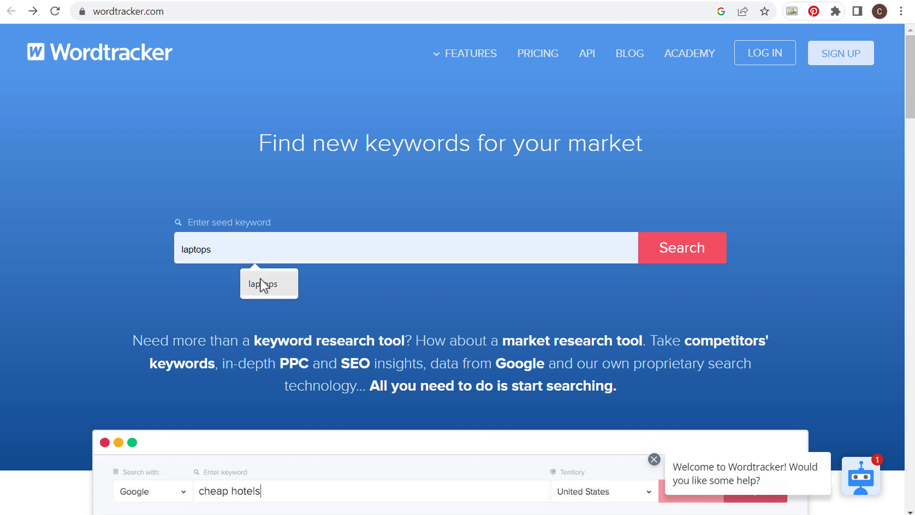
pyautogui.click(686, 247)
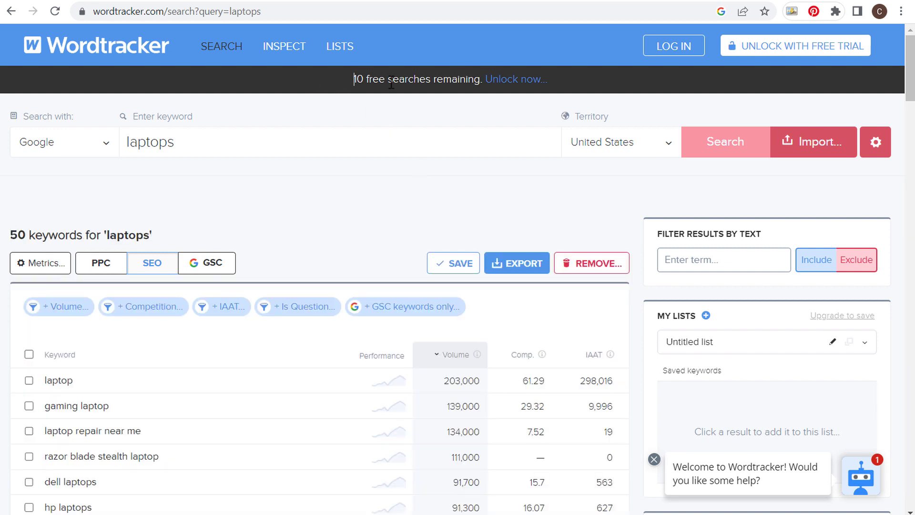
pyautogui.moveTo(391, 85); pyautogui.dragTo(443, 83)
pyautogui.click(467, 84)
pyautogui.moveTo(337, 82); pyautogui.dragTo(431, 82)
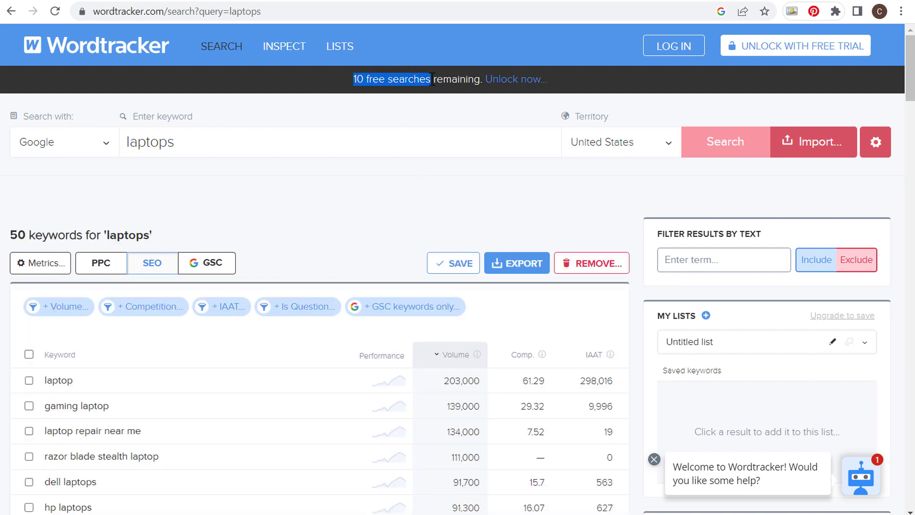
pyautogui.click(448, 84)
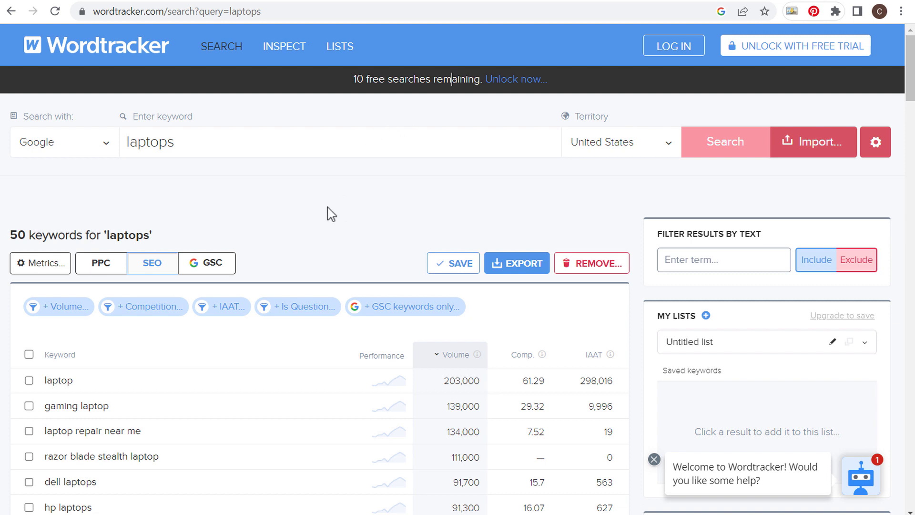
# Review Wordtracker's "laptops" keyword list down to the locked rows, and check the volume, competition and IAAT columns
pyautogui.scroll(-12, 280, 280)
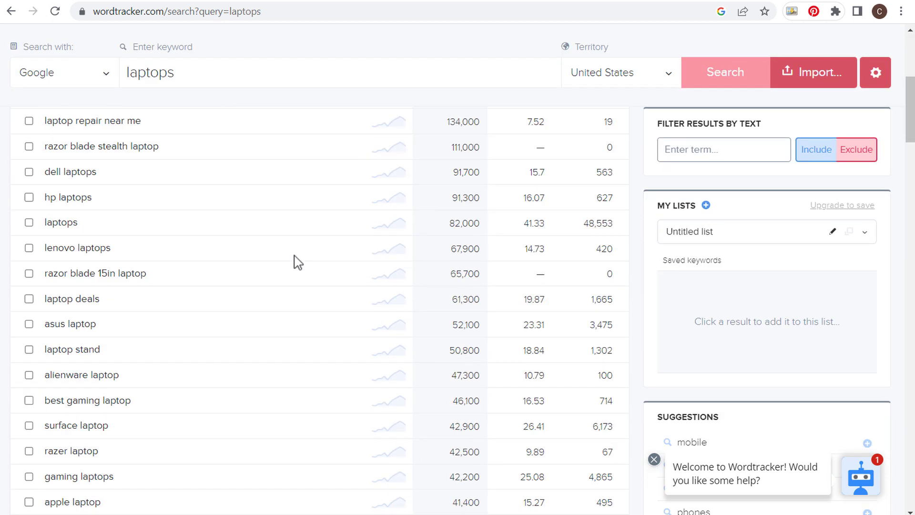
pyautogui.scroll(-20, 265, 232)
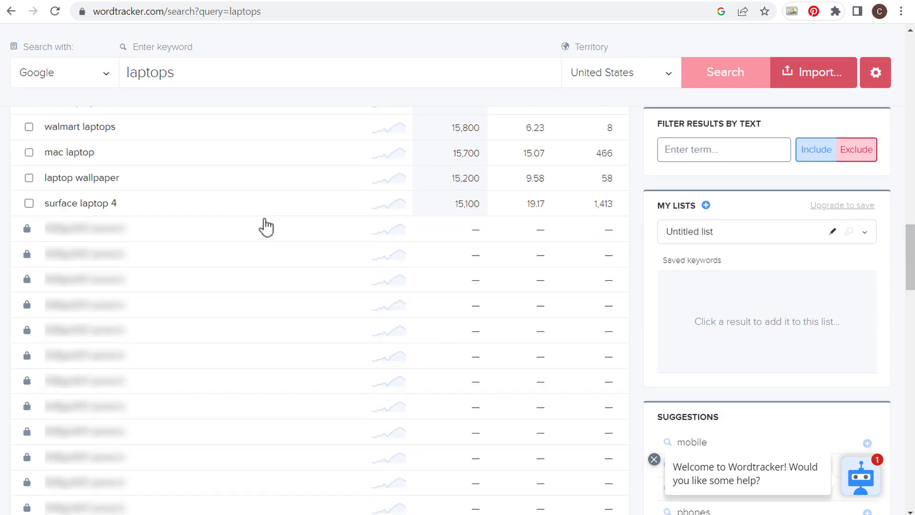
pyautogui.scroll(10, 269, 221)
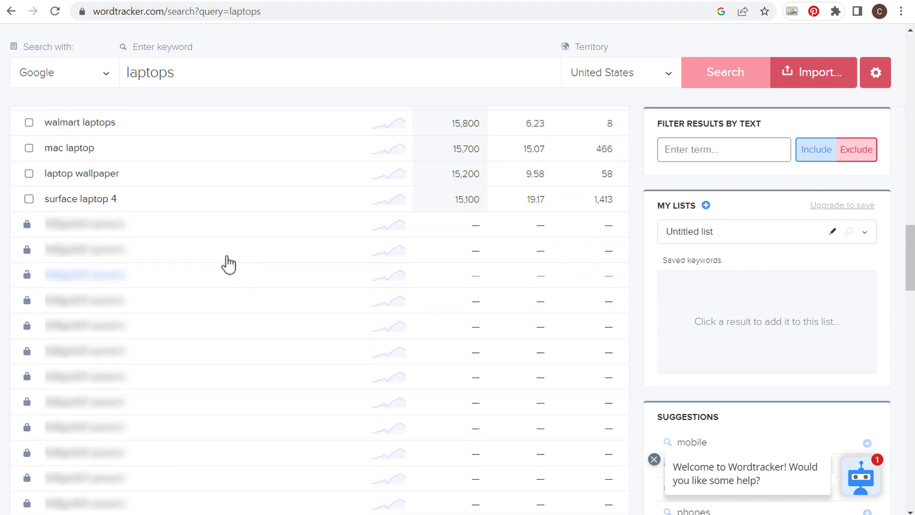
pyautogui.scroll(20, 327, 317)
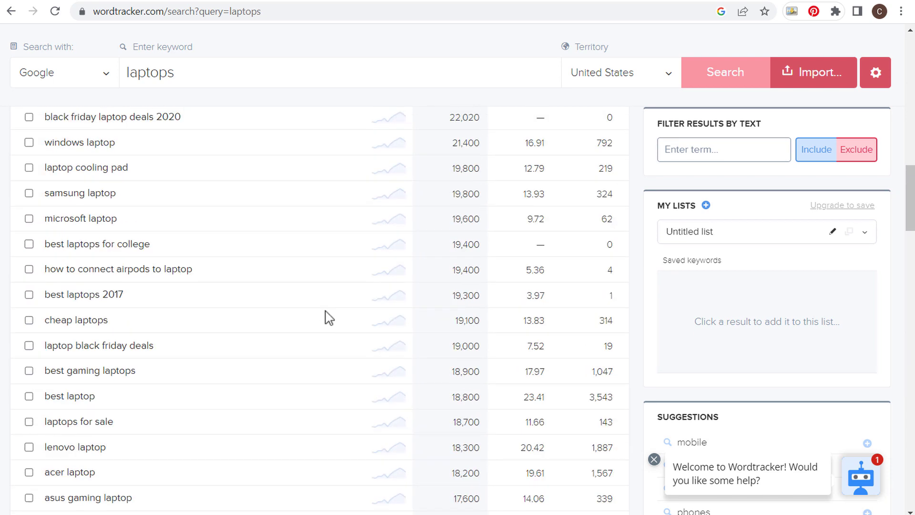
pyautogui.scroll(3, 500, 324)
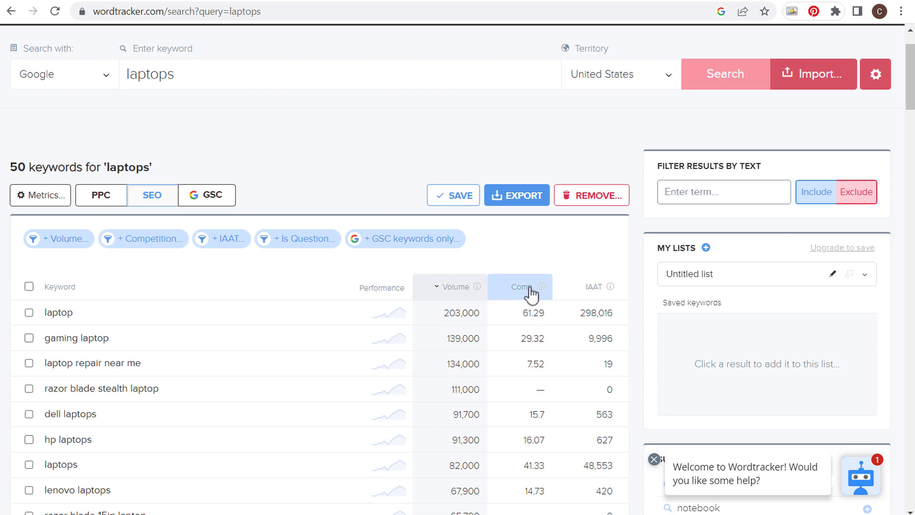
pyautogui.click(590, 290)
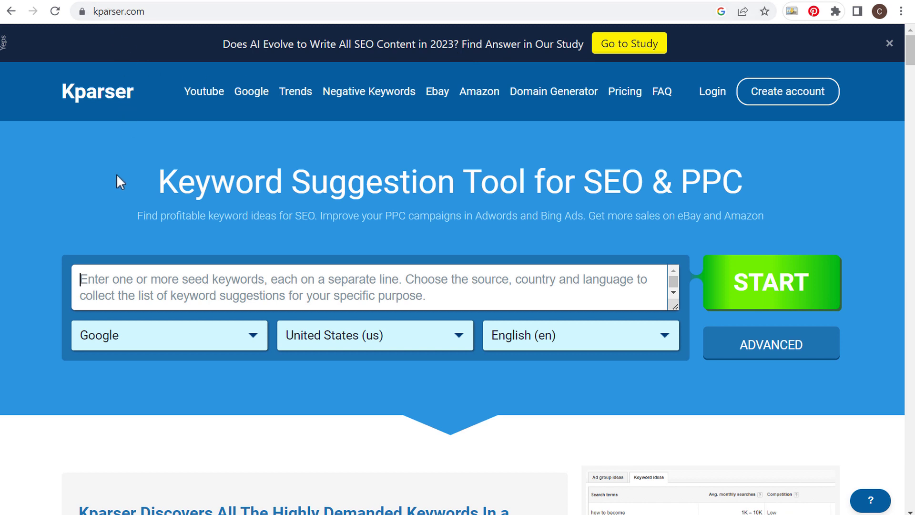
# Start a Kparser keyword search for "laptops" with Youtube as the source
pyautogui.click(114, 337)
pyautogui.scroll(-1, 381, 391)
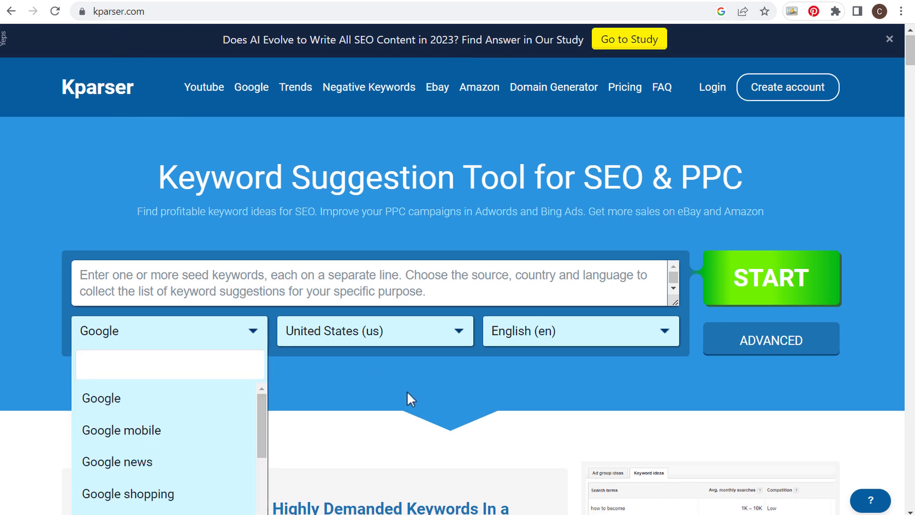
pyautogui.moveTo(263, 355); pyautogui.dragTo(266, 405)
pyautogui.click(198, 392)
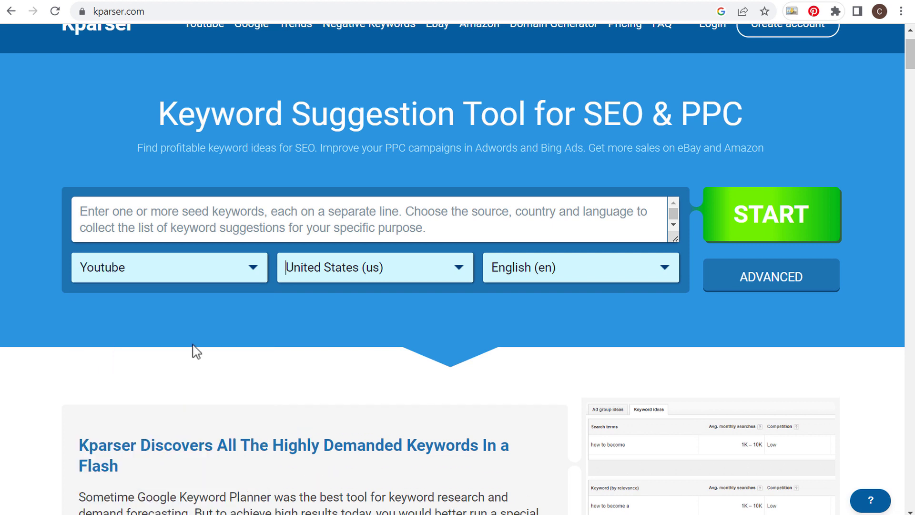
pyautogui.write('laptops')
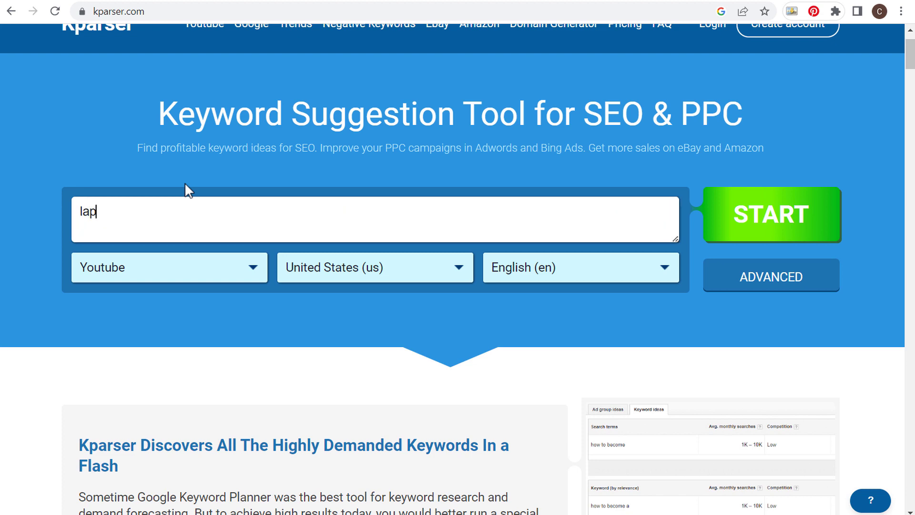
pyautogui.click(750, 204)
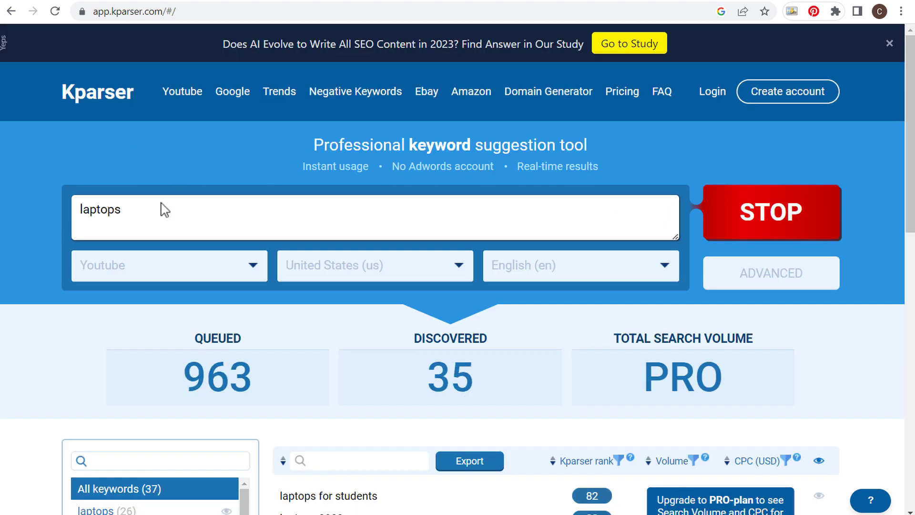
# Review Kparser's keyword suggestions for "laptops" and their Kparser ranks on the first results page
pyautogui.scroll(-4, 51, 212)
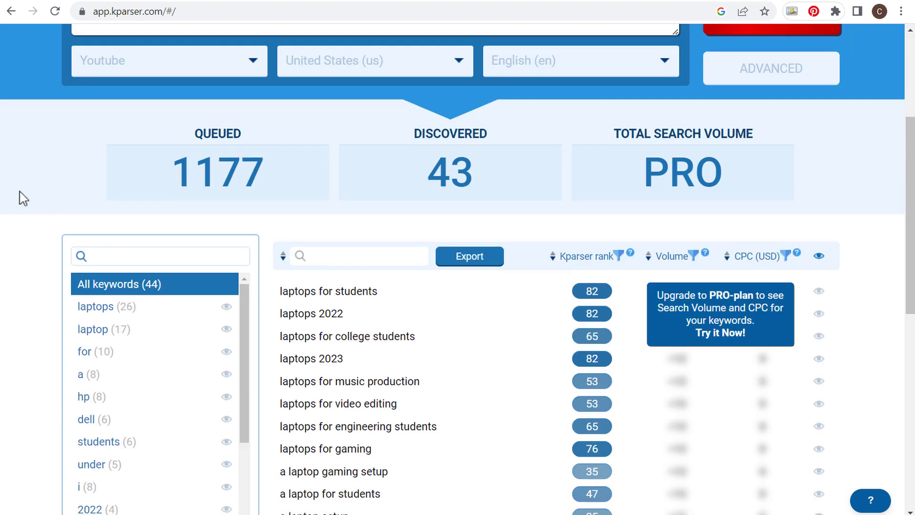
pyautogui.scroll(-2, 22, 199)
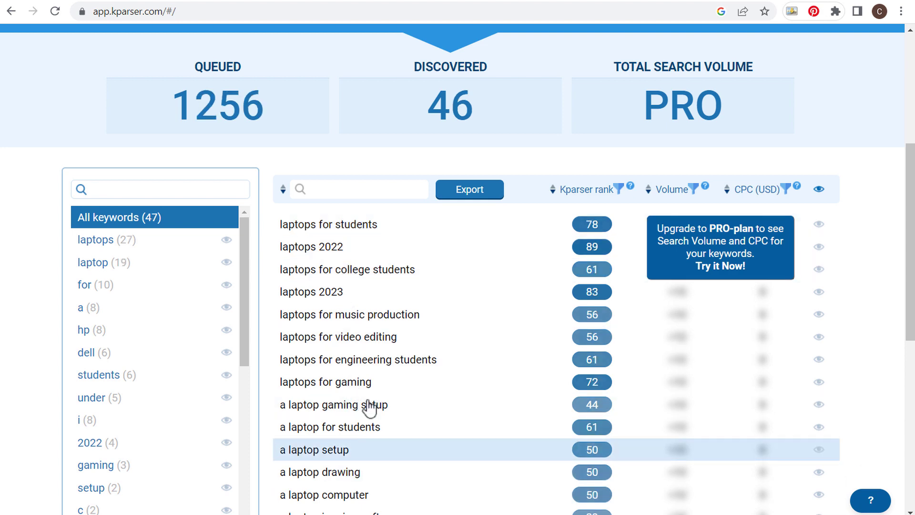
pyautogui.scroll(-5, 418, 262)
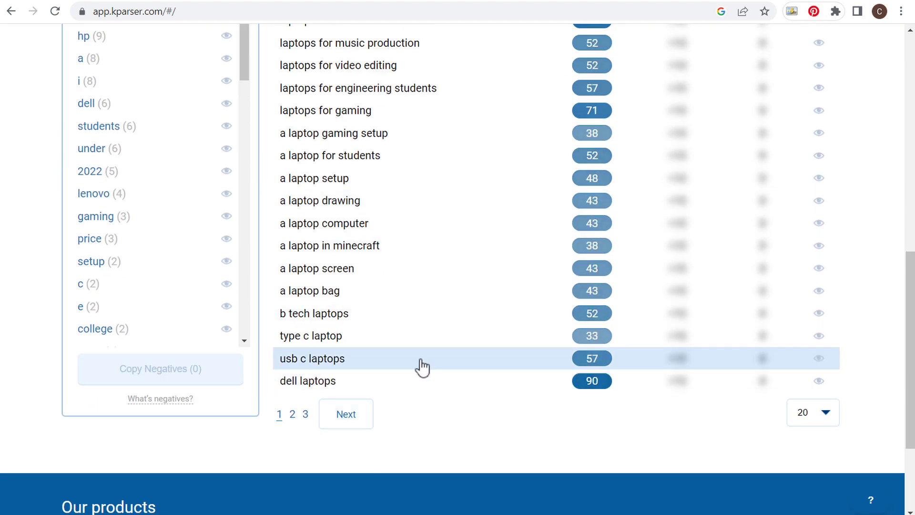
pyautogui.scroll(4, 429, 348)
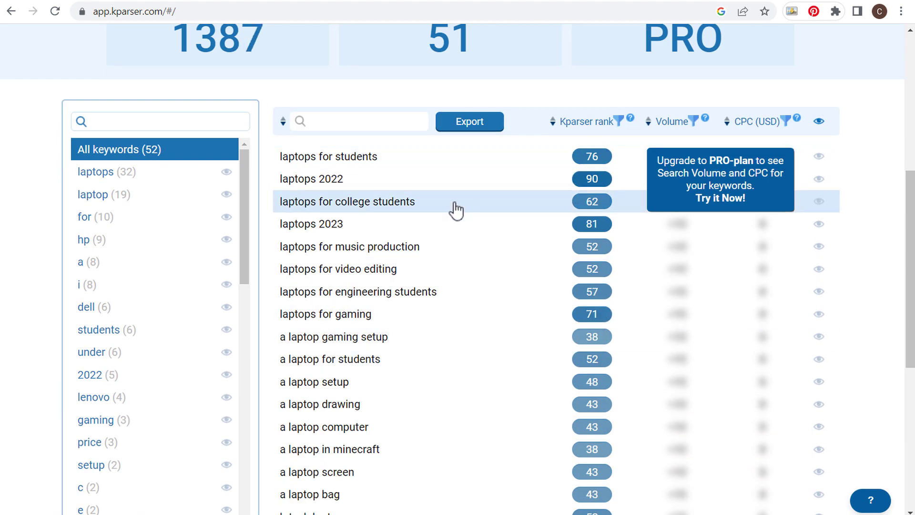